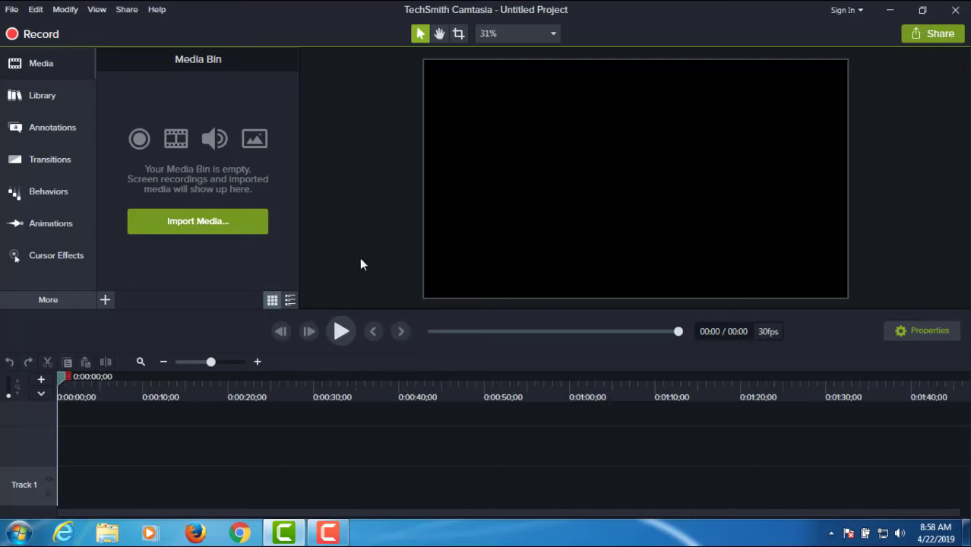
Switch to Chrome, maximize its window, and search Google for camtasia
{"action": "left_click", "coordinate": [240, 534]}
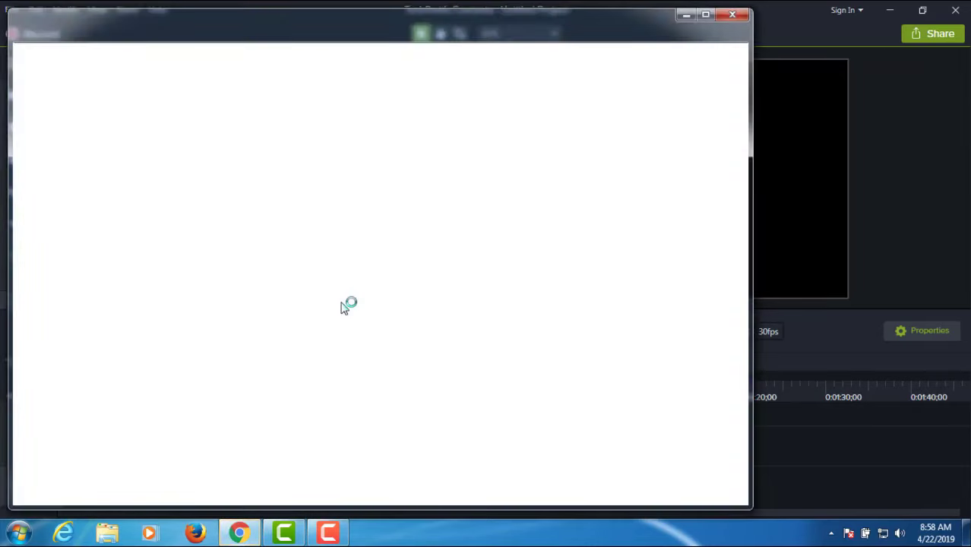
{"action": "left_click", "coordinate": [705, 18]}
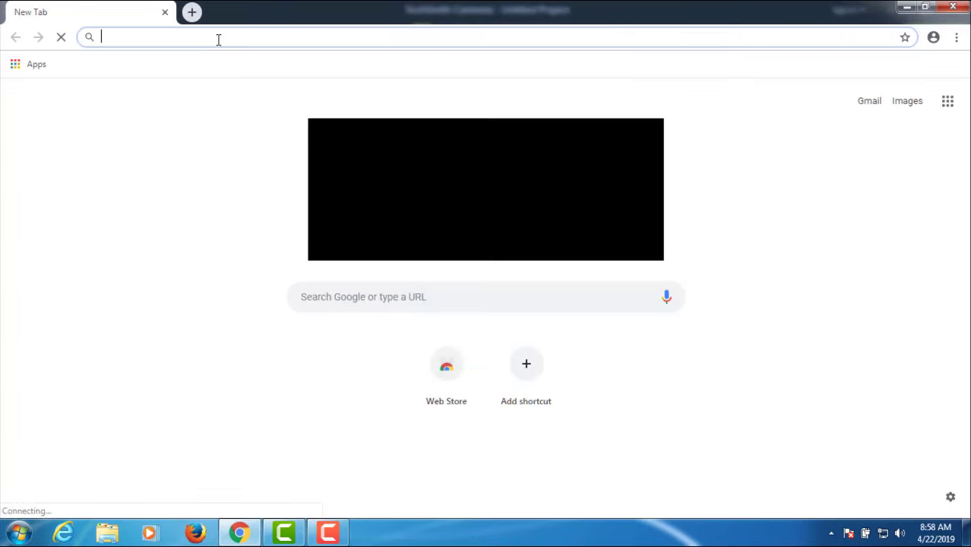
{"action": "type", "text": "ca"}
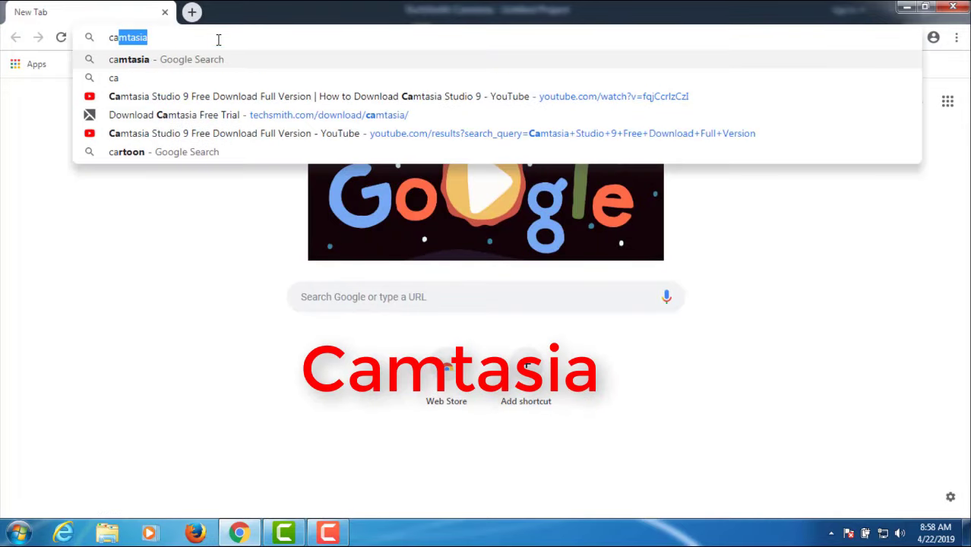
{"action": "key", "text": "Return"}
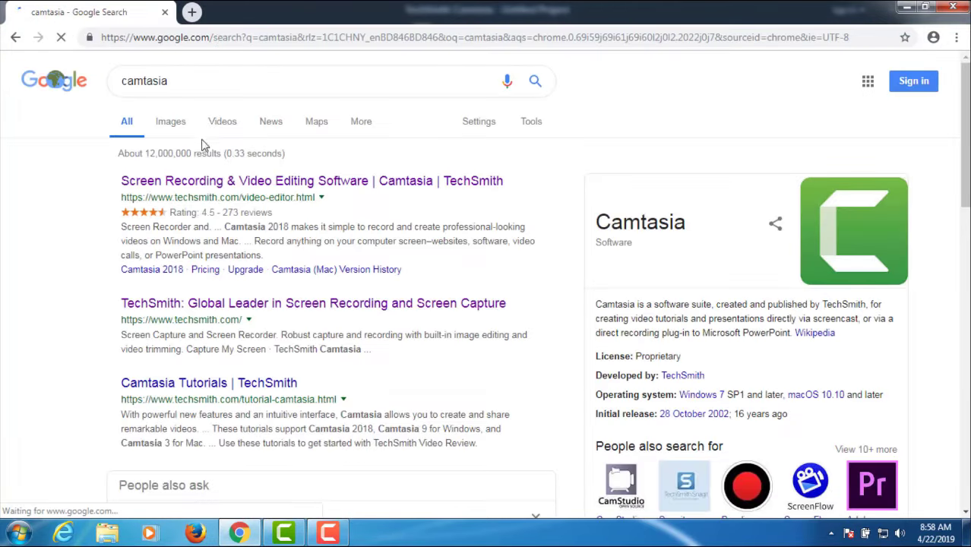
Open the TechSmith Camtasia video editor result in a new tab and request the free trial's Windows download
{"action": "right_click", "coordinate": [207, 180]}
{"action": "left_click", "coordinate": [237, 190]}
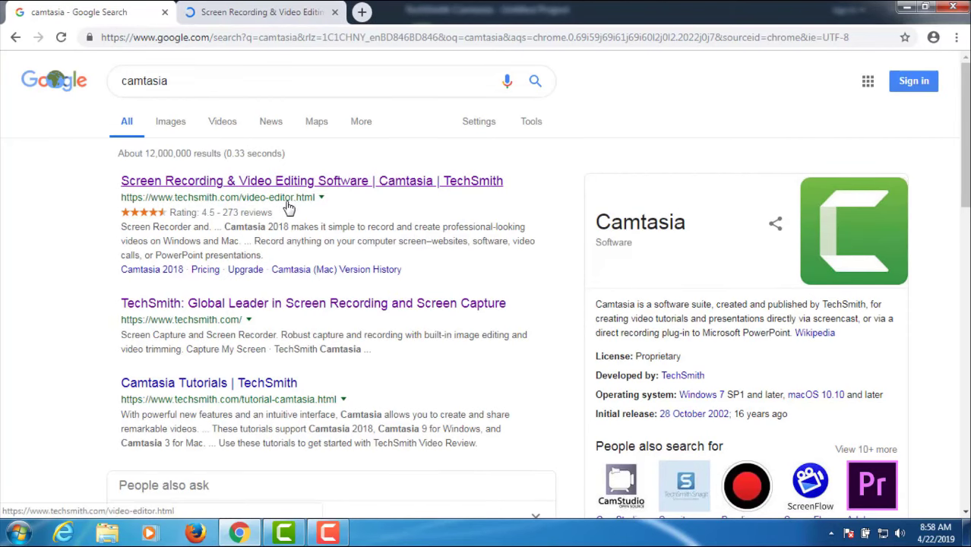
{"action": "left_click", "coordinate": [264, 11]}
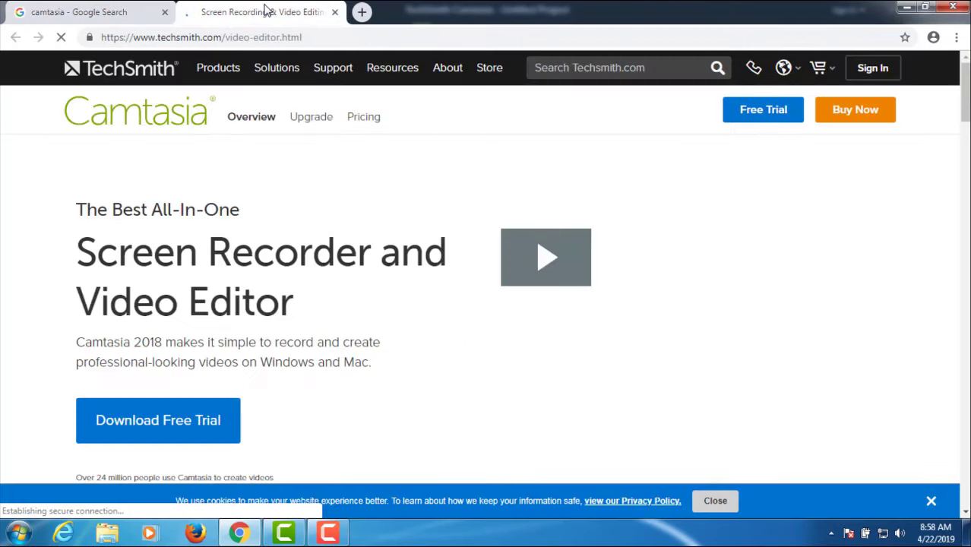
{"action": "left_click", "coordinate": [148, 426]}
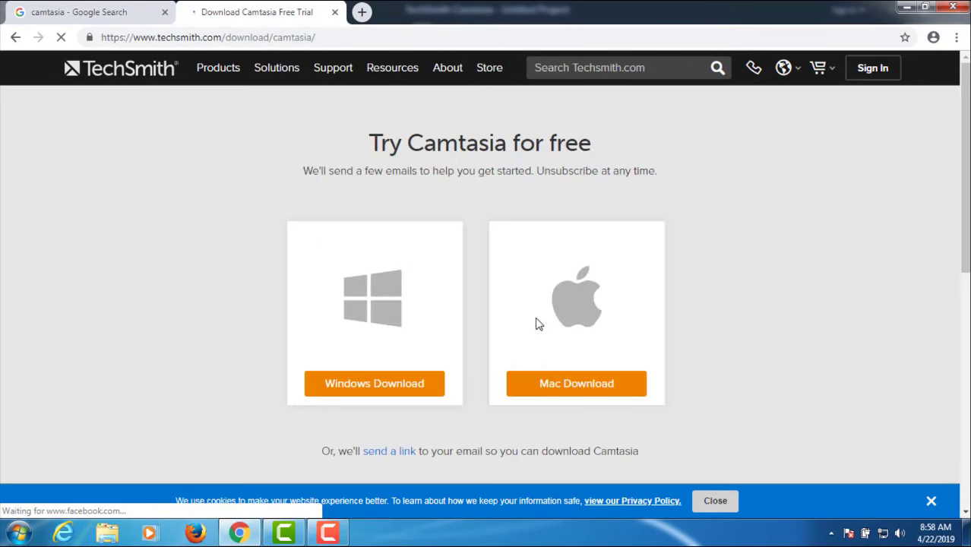
{"action": "left_click", "coordinate": [414, 394]}
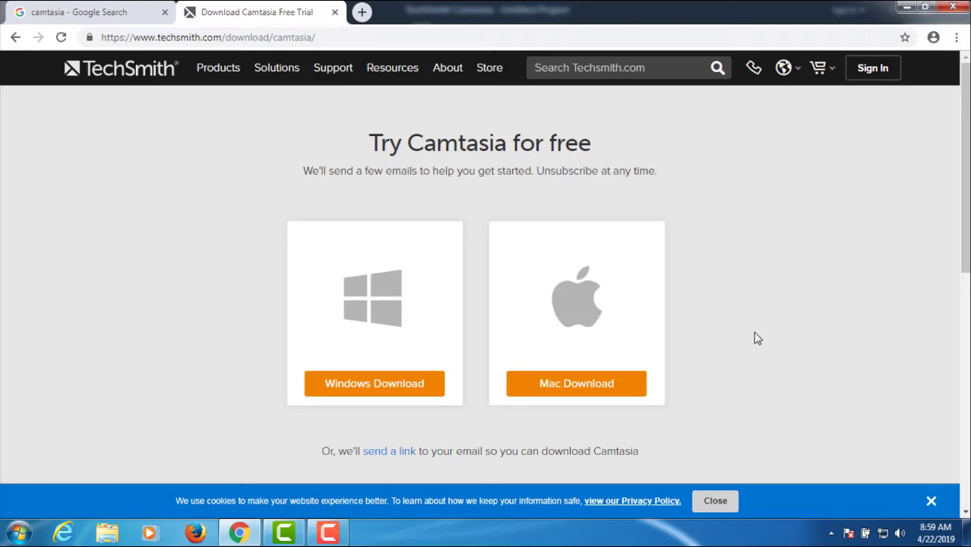
Switch back to Camtasia, show the running recorder's controls, and minimize them
{"action": "left_click", "coordinate": [285, 536]}
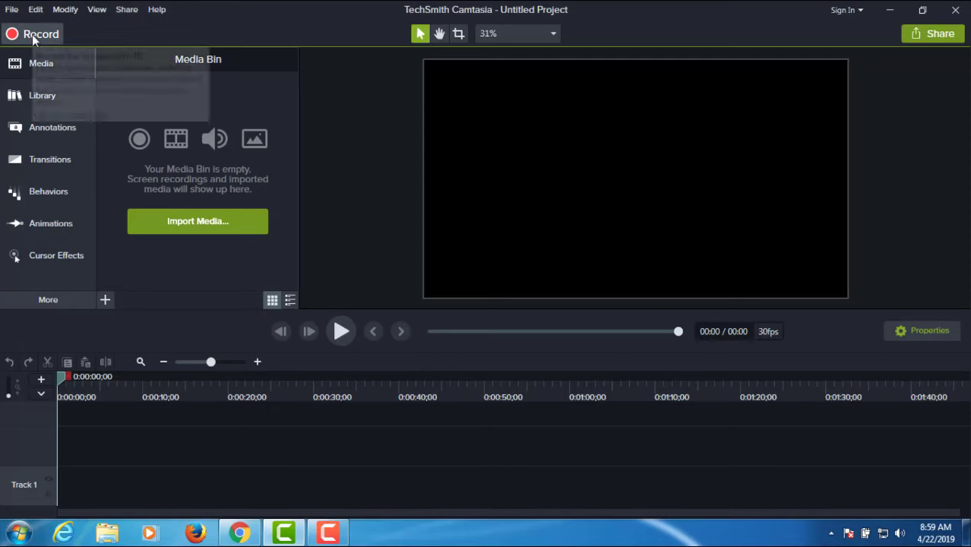
{"action": "left_click", "coordinate": [328, 530]}
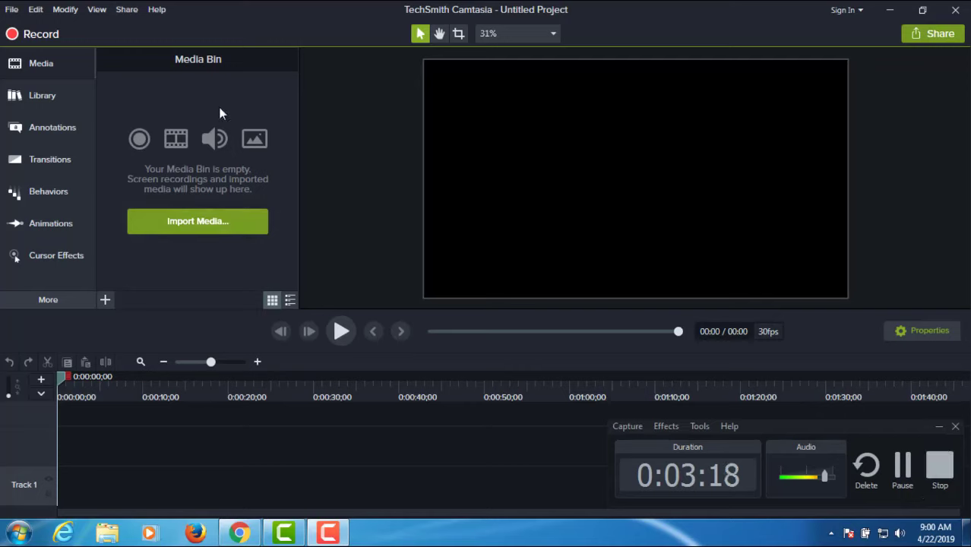
{"action": "left_click", "coordinate": [940, 427]}
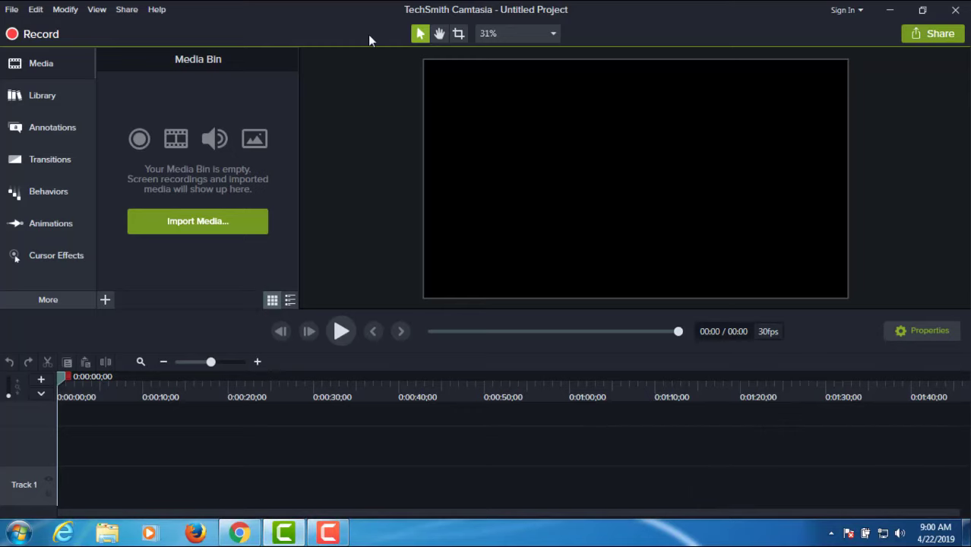
Collapse and reopen the Media Bin
{"action": "left_click", "coordinate": [33, 68]}
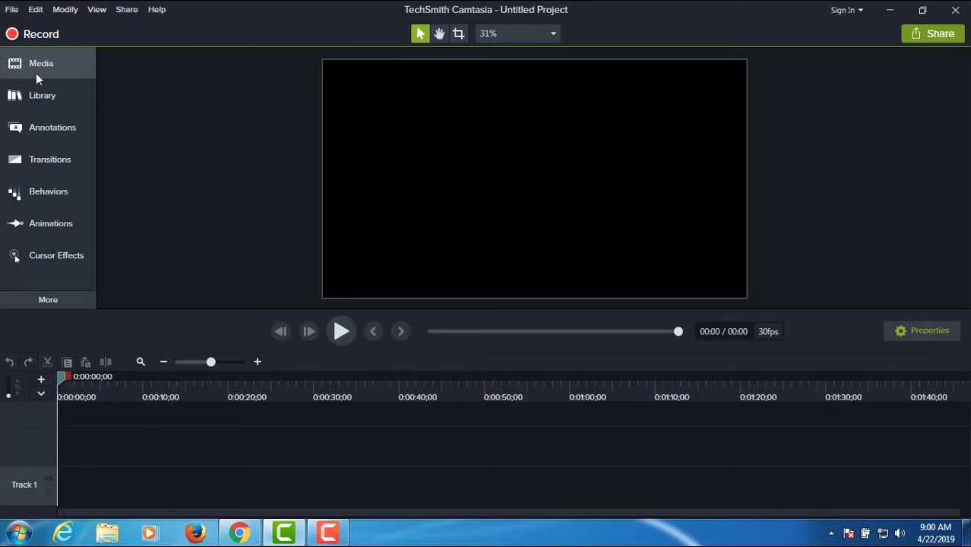
{"action": "left_click", "coordinate": [34, 67]}
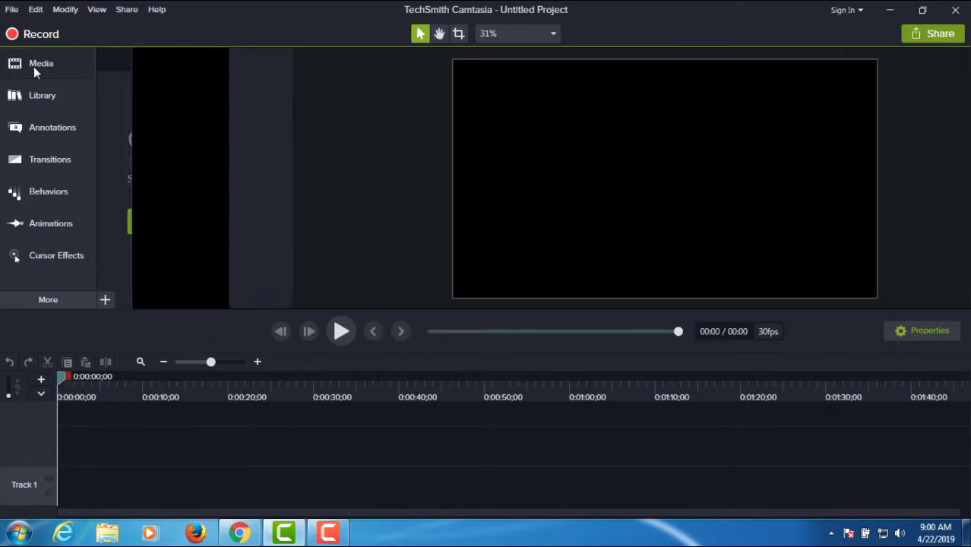
{"action": "left_click", "coordinate": [33, 66]}
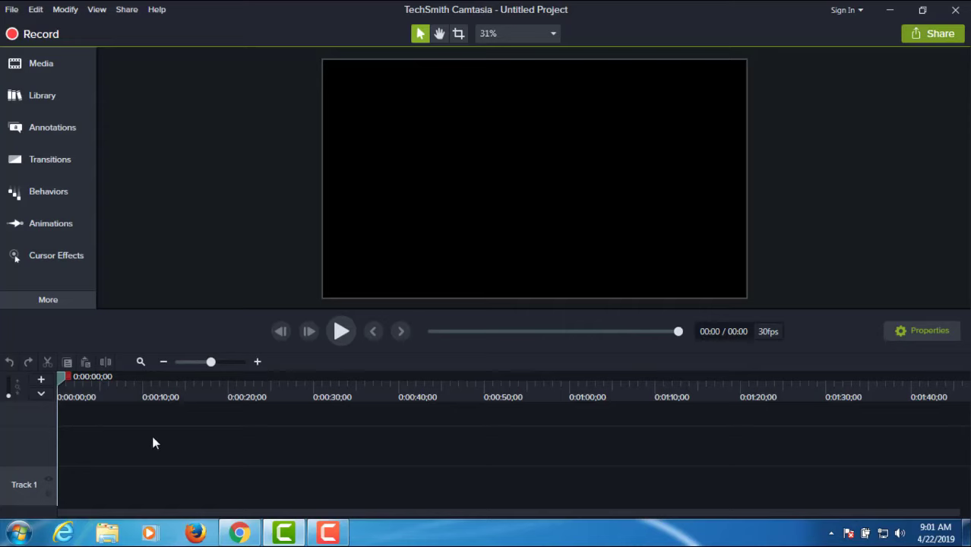
{"action": "left_click", "coordinate": [37, 63]}
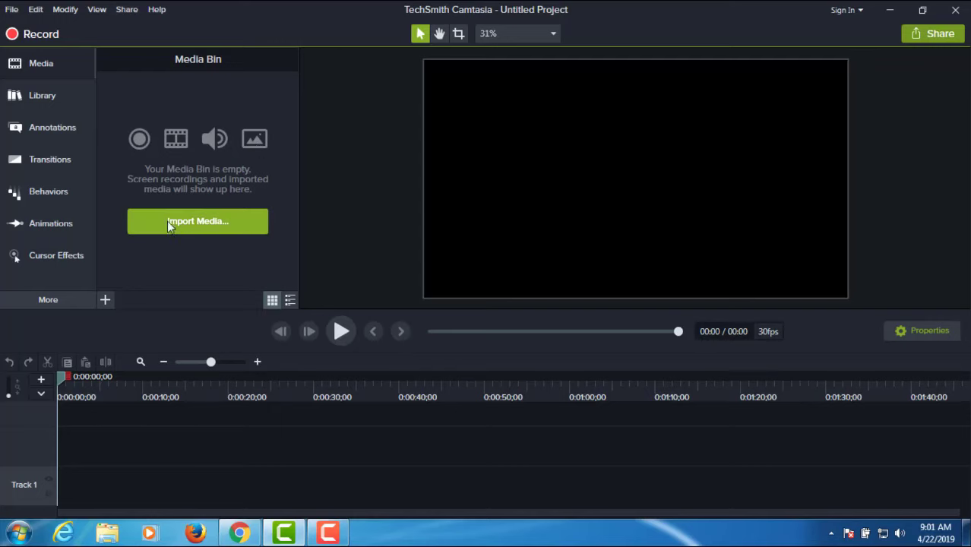
Import the video file cm from the Desktop into the Media Bin
{"action": "left_click", "coordinate": [201, 226]}
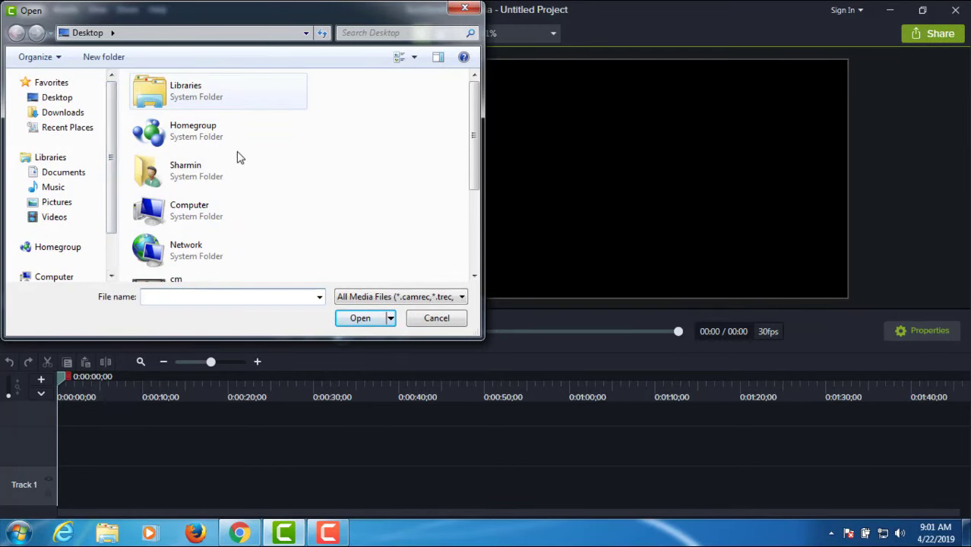
{"action": "left_click_drag", "start_coordinate": [475, 159], "coordinate": [461, 199]}
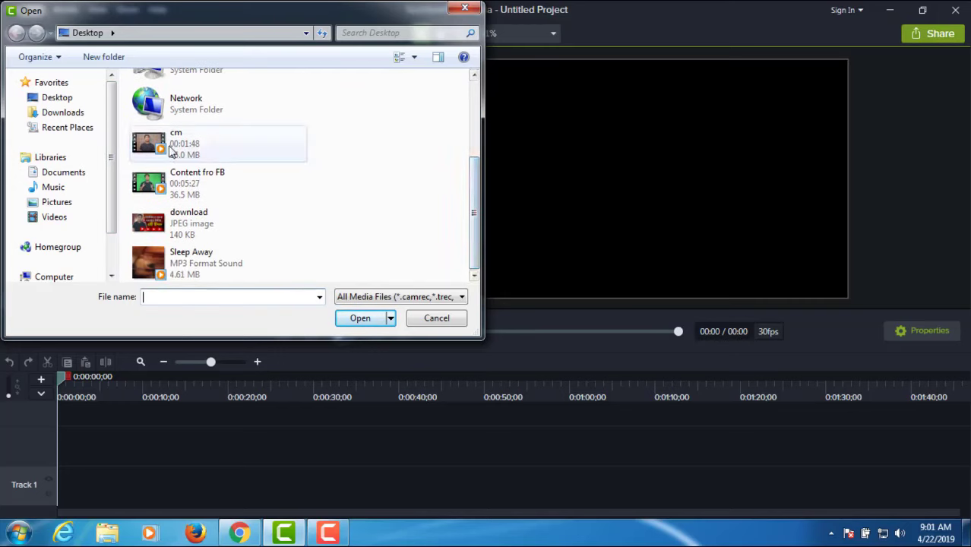
{"action": "left_click", "coordinate": [291, 132]}
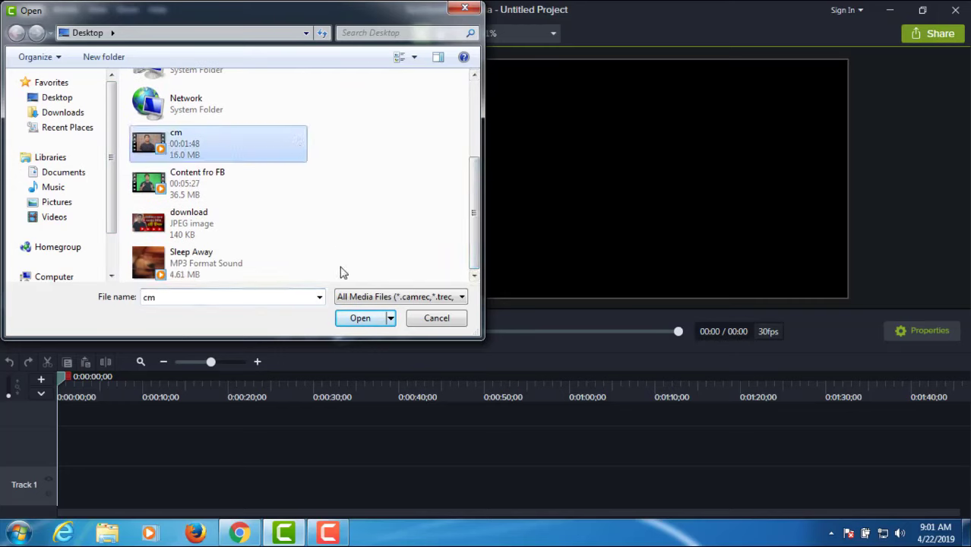
{"action": "left_click", "coordinate": [354, 318]}
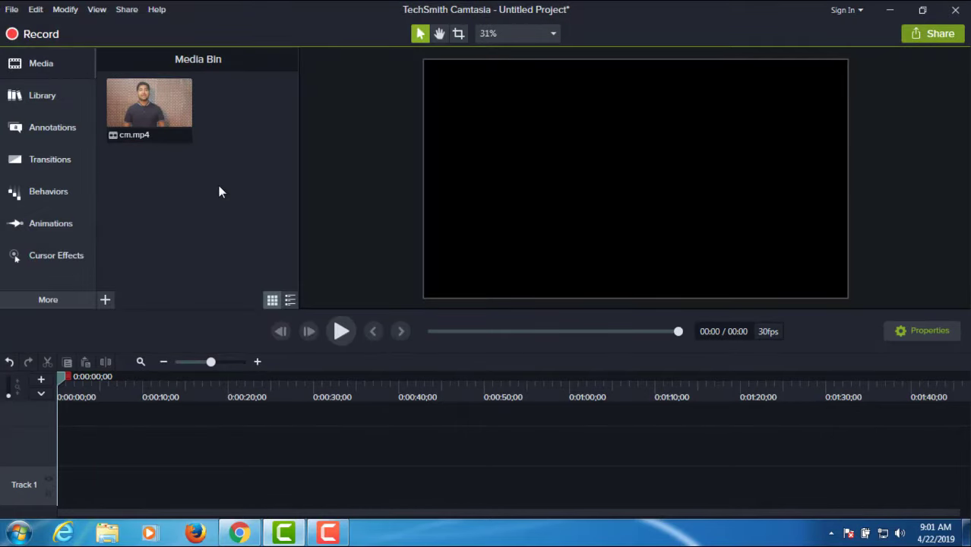
Import the JPEG image named download from the Desktop into the Media Bin
{"action": "left_click", "coordinate": [12, 10]}
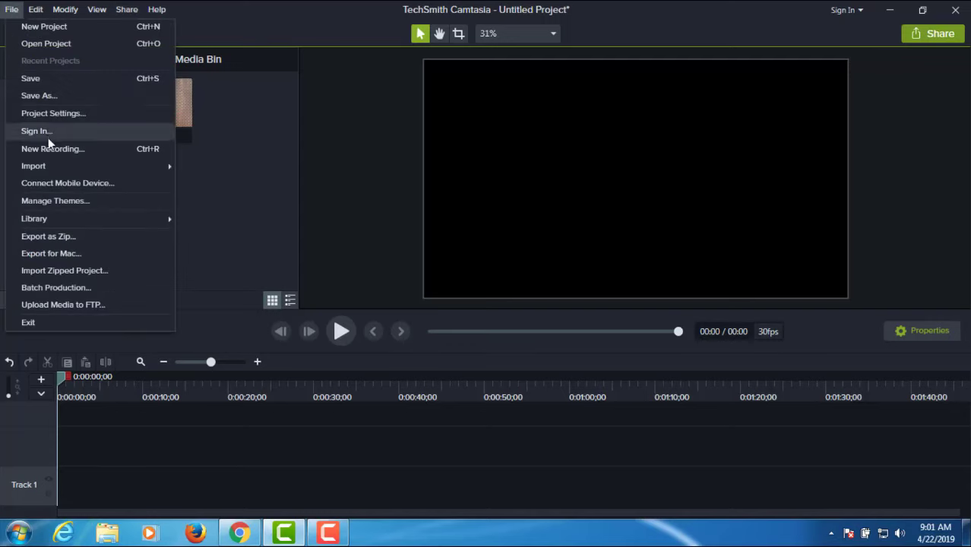
{"action": "mouse_move", "coordinate": [42, 166]}
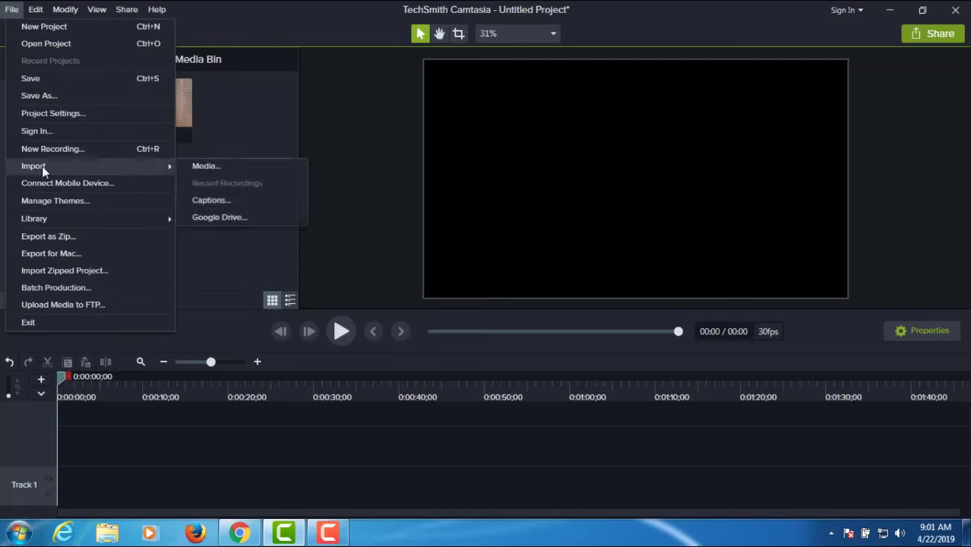
{"action": "left_click", "coordinate": [208, 168]}
{"action": "left_click_drag", "start_coordinate": [472, 125], "coordinate": [472, 201]}
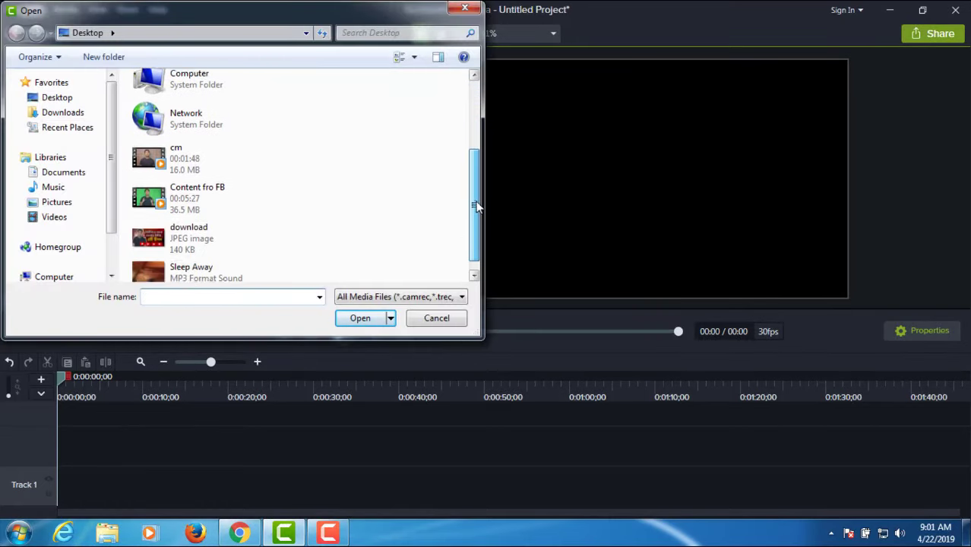
{"action": "left_click", "coordinate": [158, 229]}
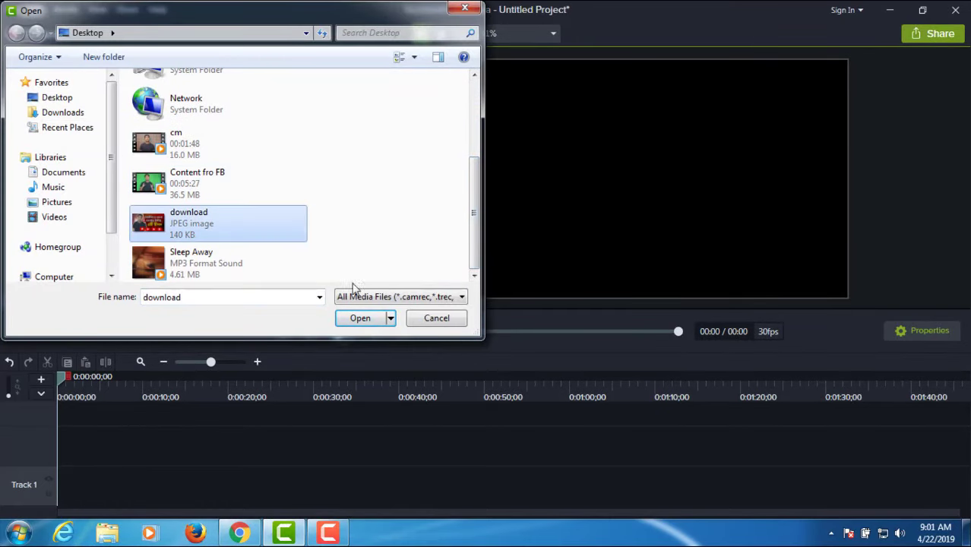
{"action": "left_click", "coordinate": [354, 320]}
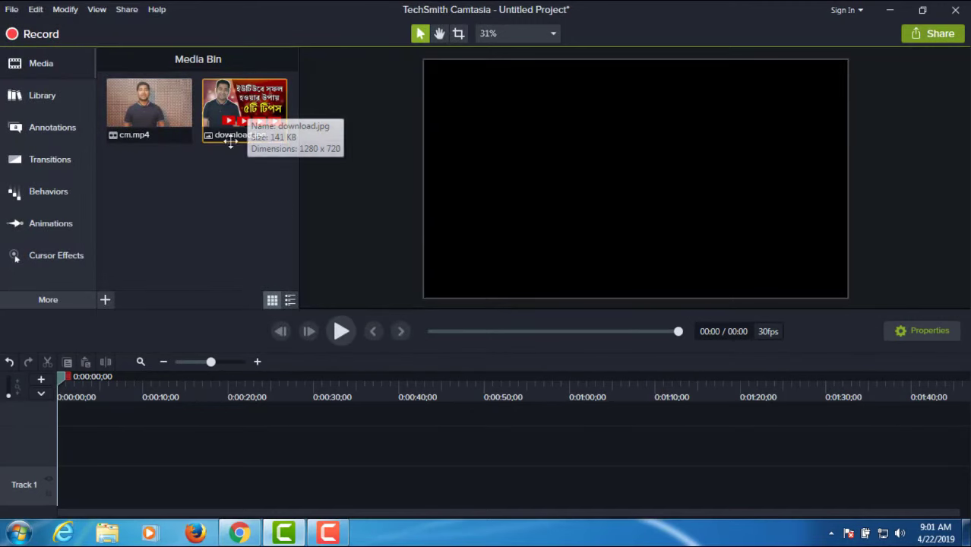
Minimize the open windows and bring the Sleep Away audio file from the desktop into Camtasia's Media Bin
{"action": "left_click", "coordinate": [889, 12]}
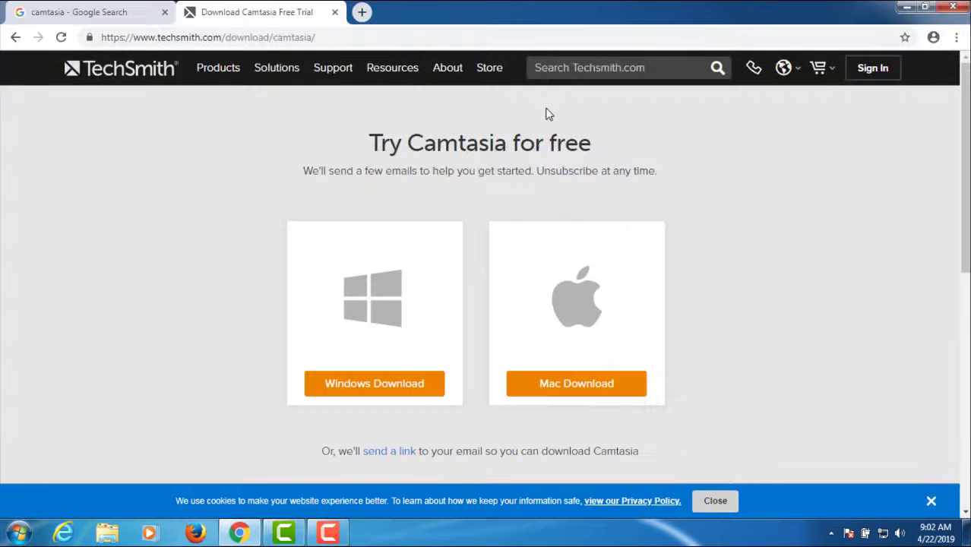
{"action": "left_click", "coordinate": [904, 12]}
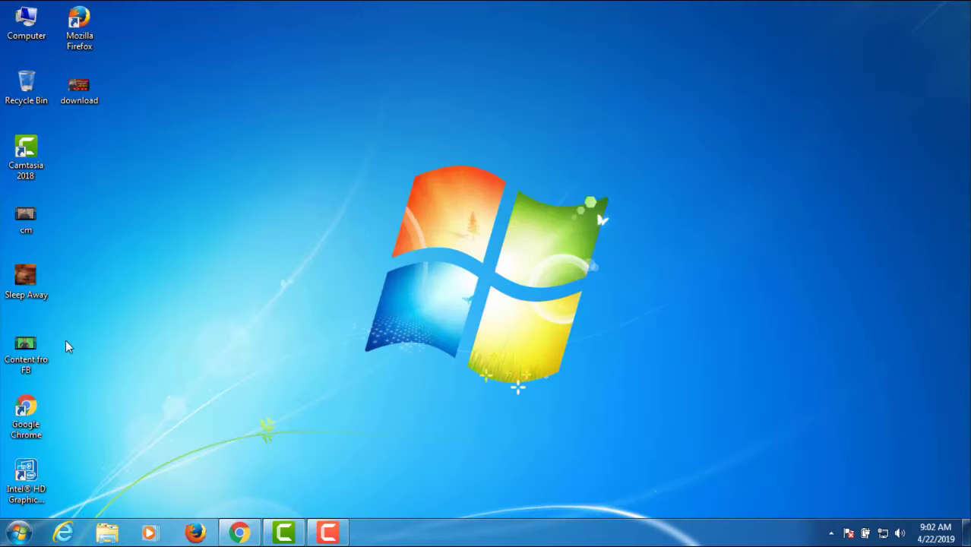
{"action": "left_click_drag", "start_coordinate": [21, 282], "coordinate": [186, 264]}
{"action": "left_click_drag", "start_coordinate": [183, 225], "coordinate": [185, 228]}
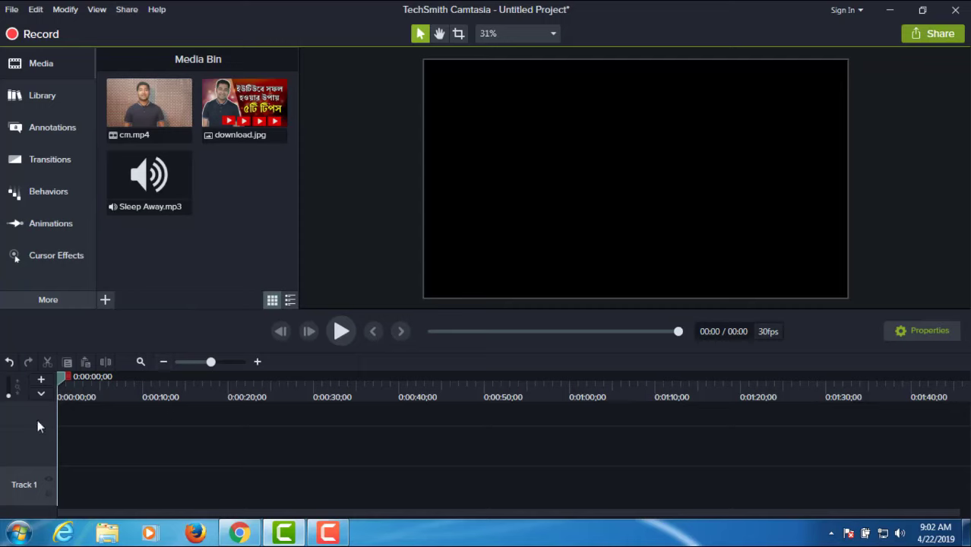
Add four more tracks to the timeline above Track 1
{"action": "left_click", "coordinate": [42, 382]}
{"action": "left_click", "coordinate": [42, 382]}
{"action": "left_click", "coordinate": [42, 382]}
{"action": "left_click", "coordinate": [42, 382]}
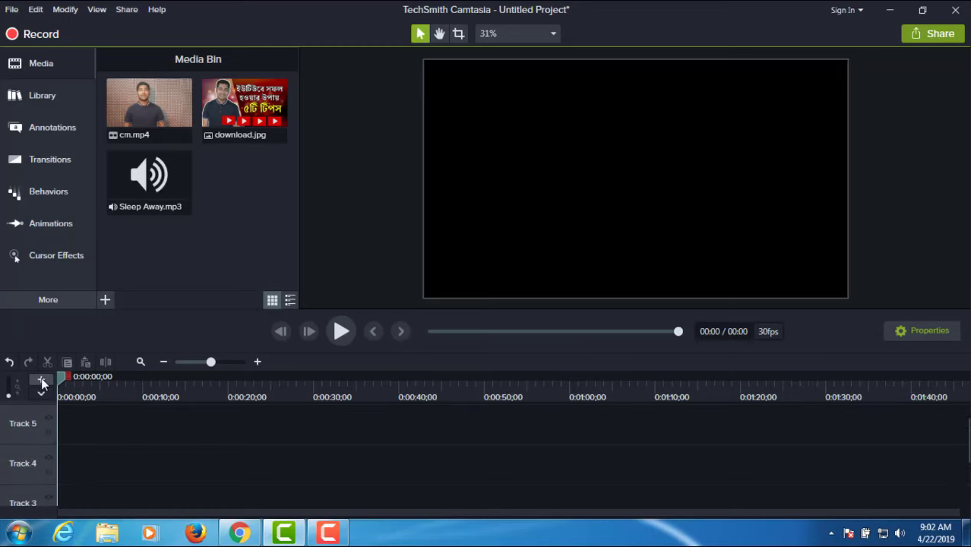
Place cm.mp4 from the Media Bin at the start of Track 2
{"action": "scroll", "coordinate": [44, 448], "scroll_direction": "down", "scroll_amount": 2}
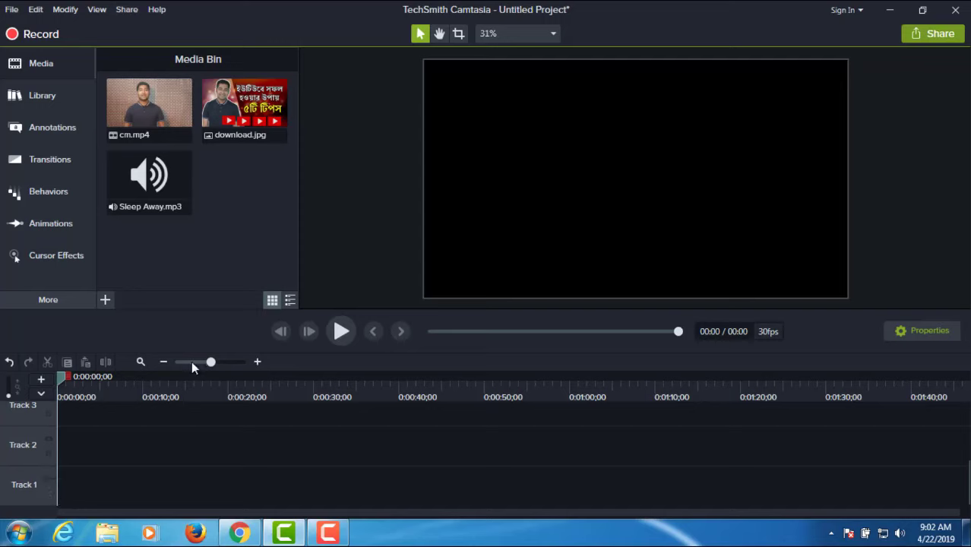
{"action": "left_click_drag", "start_coordinate": [211, 361], "coordinate": [189, 366]}
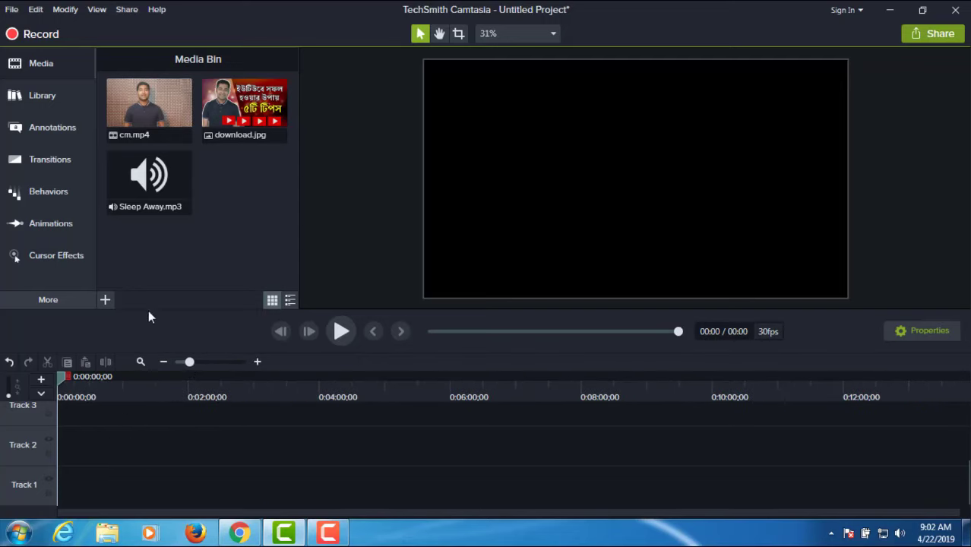
{"action": "left_click_drag", "start_coordinate": [190, 137], "coordinate": [116, 393]}
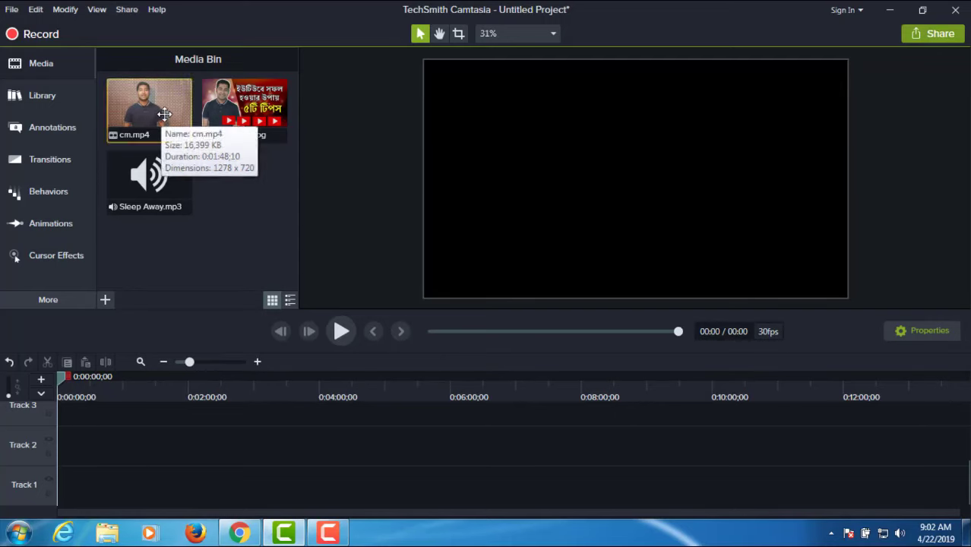
{"action": "left_click_drag", "start_coordinate": [164, 114], "coordinate": [87, 436]}
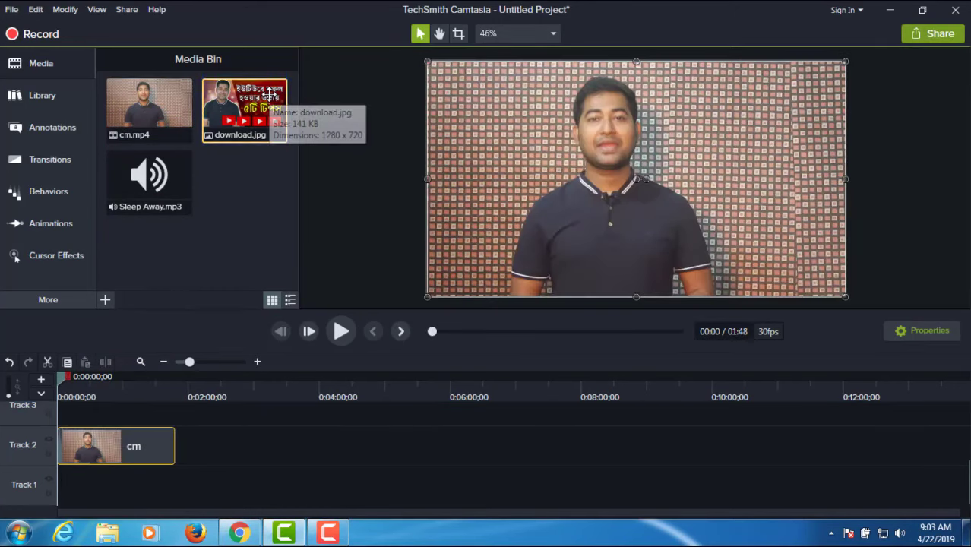
Add download.jpg to the timeline at the playhead and move it onto Track 2 directly after the cm clip
{"action": "right_click", "coordinate": [275, 99]}
{"action": "left_click", "coordinate": [319, 108]}
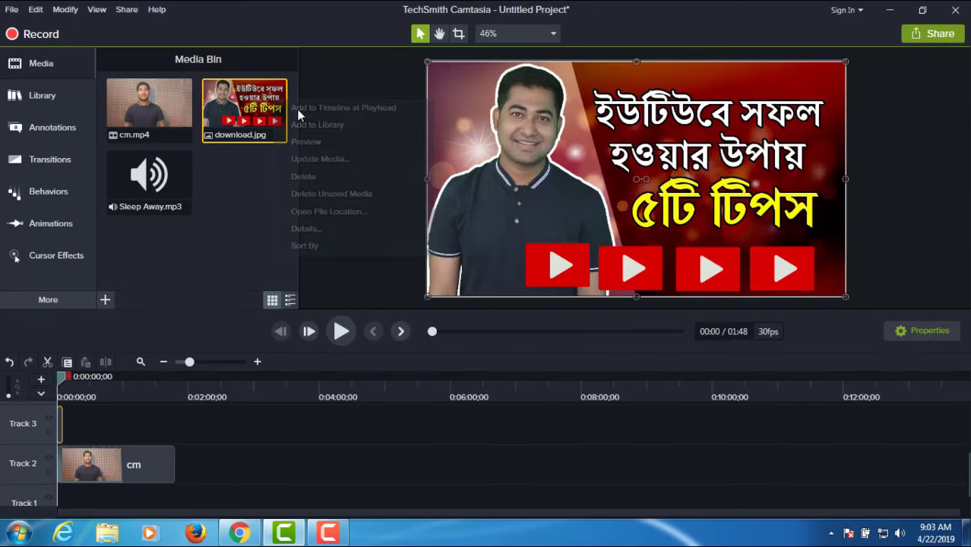
{"action": "left_click_drag", "start_coordinate": [61, 430], "coordinate": [193, 468]}
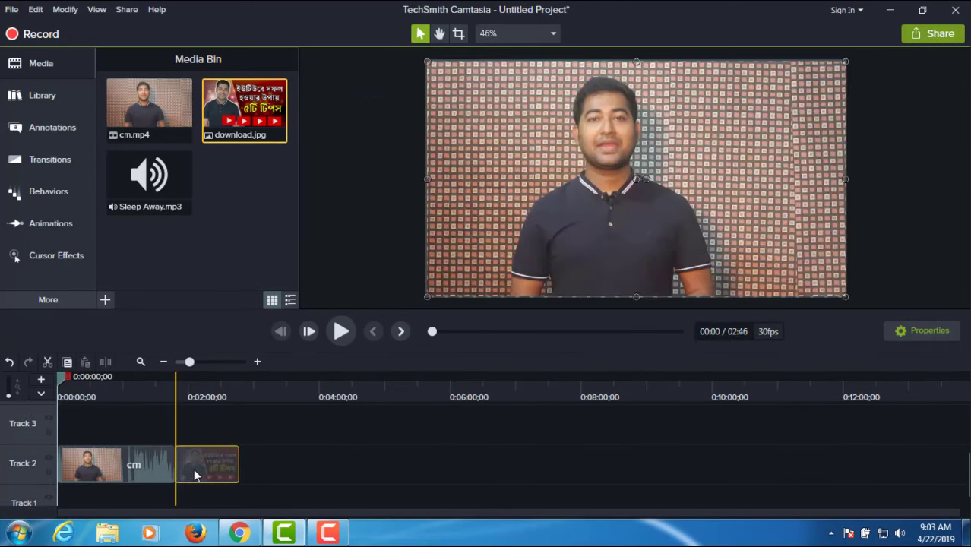
{"action": "left_click", "coordinate": [147, 461]}
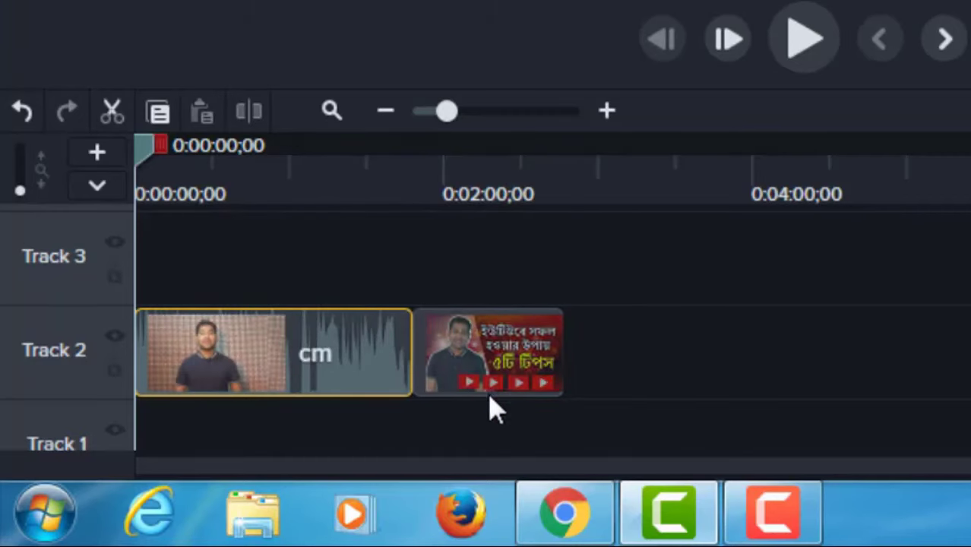
Move the download clip further along Track 2, away from cm, and split the cm clip at 0:00:40;09
{"action": "left_click_drag", "start_coordinate": [152, 156], "coordinate": [246, 241]}
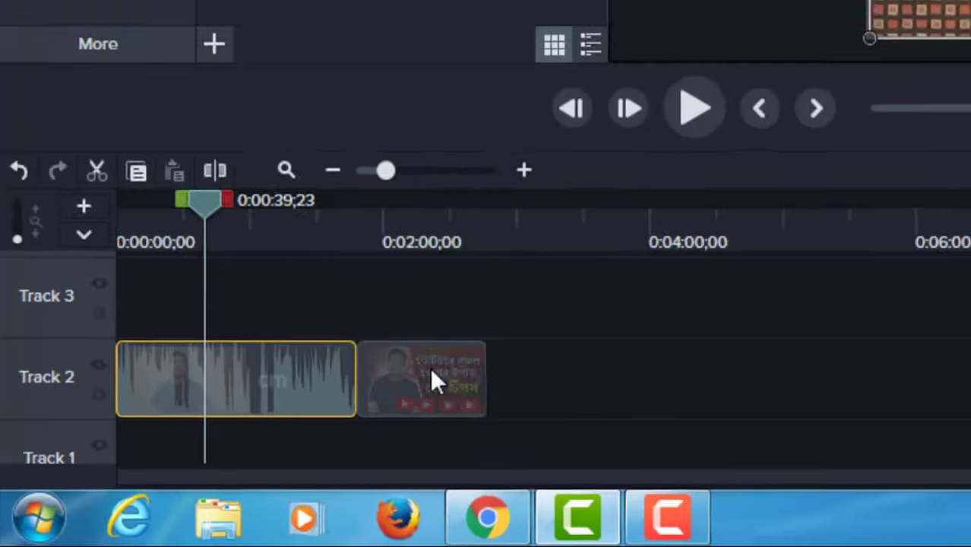
{"action": "left_click_drag", "start_coordinate": [504, 353], "coordinate": [508, 438]}
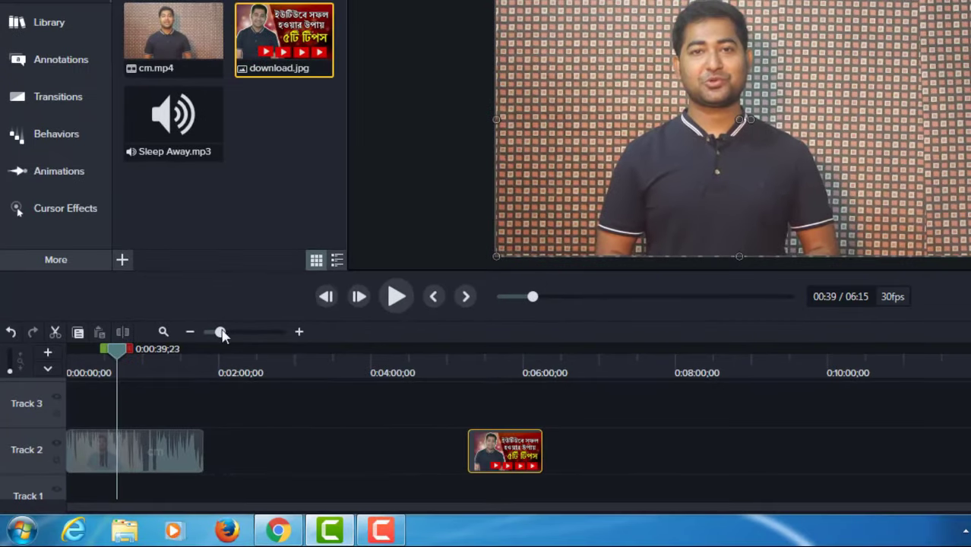
{"action": "left_click_drag", "start_coordinate": [229, 336], "coordinate": [279, 338]}
{"action": "left_click_drag", "start_coordinate": [169, 384], "coordinate": [276, 424]}
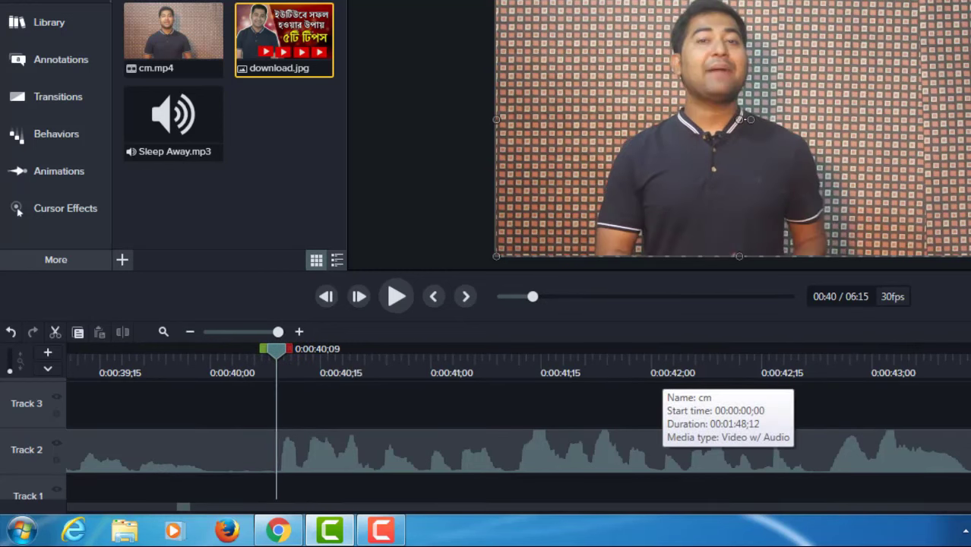
{"action": "left_click", "coordinate": [490, 456]}
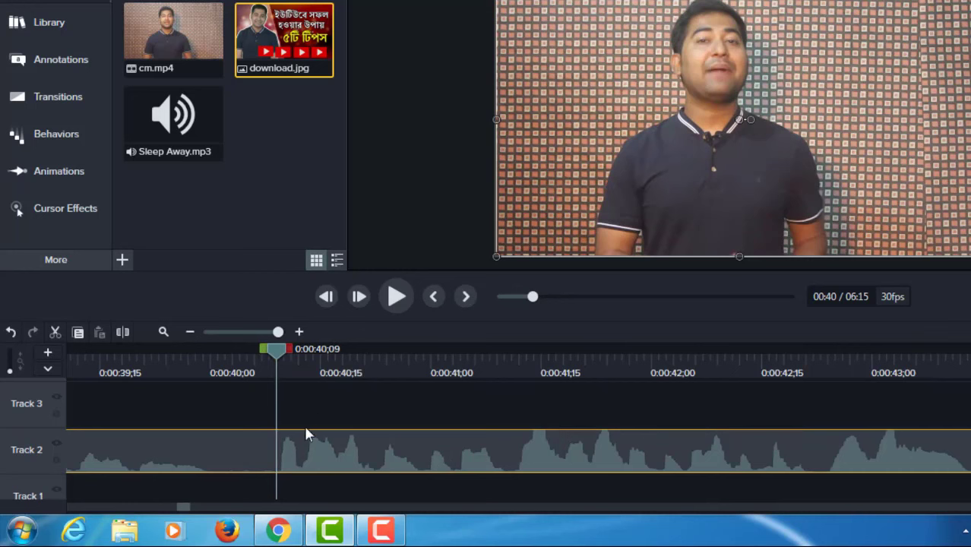
{"action": "left_click", "coordinate": [122, 332]}
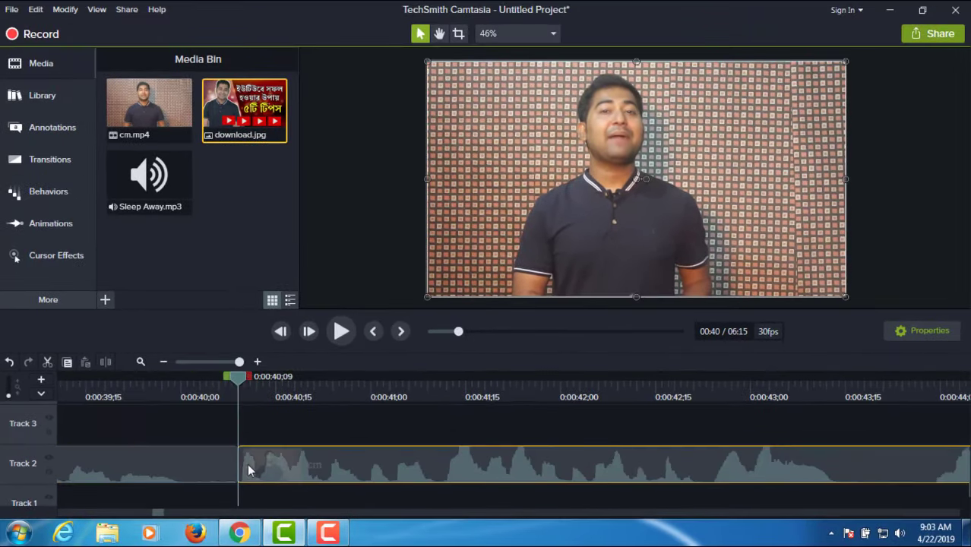
Pull the second cm segment away from the split point, then place it back directly against the first segment
{"action": "left_click_drag", "start_coordinate": [241, 459], "coordinate": [915, 461]}
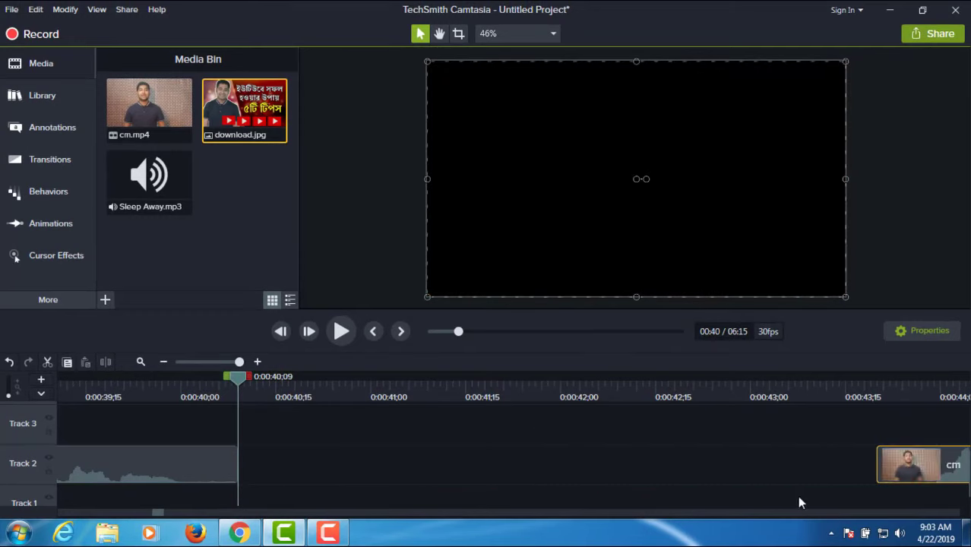
{"action": "left_click_drag", "start_coordinate": [910, 467], "coordinate": [151, 466]}
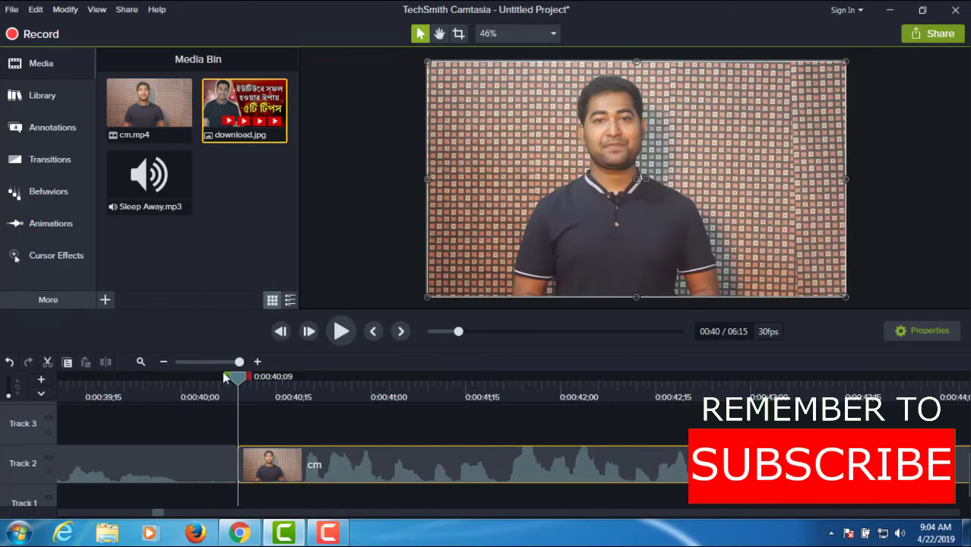
Move the download clip to Track 3 above the cm segments and extend its start to the beginning of the timeline
{"action": "left_click", "coordinate": [214, 362]}
{"action": "left_click", "coordinate": [196, 361]}
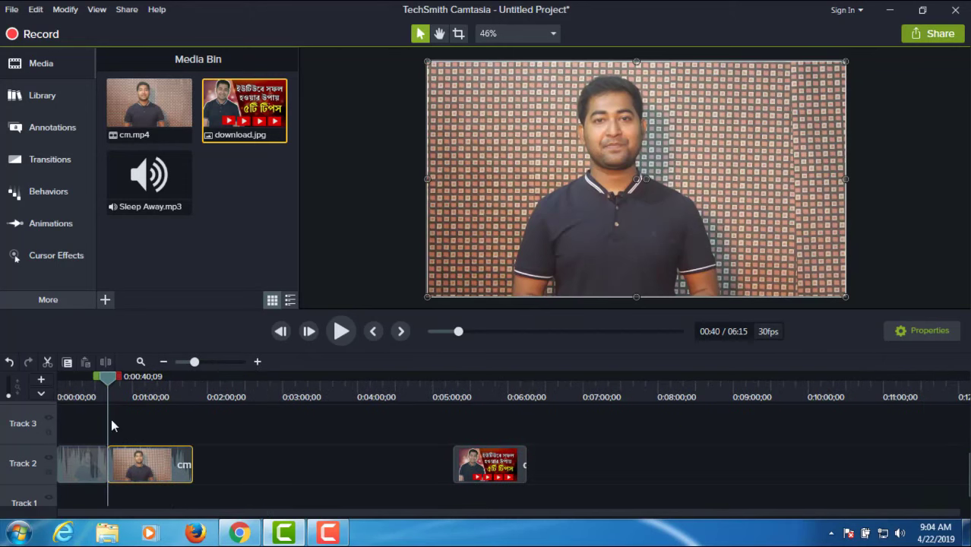
{"action": "scroll", "coordinate": [111, 418], "scroll_direction": "up", "scroll_amount": 2}
{"action": "scroll", "coordinate": [111, 418], "scroll_direction": "down", "scroll_amount": 1}
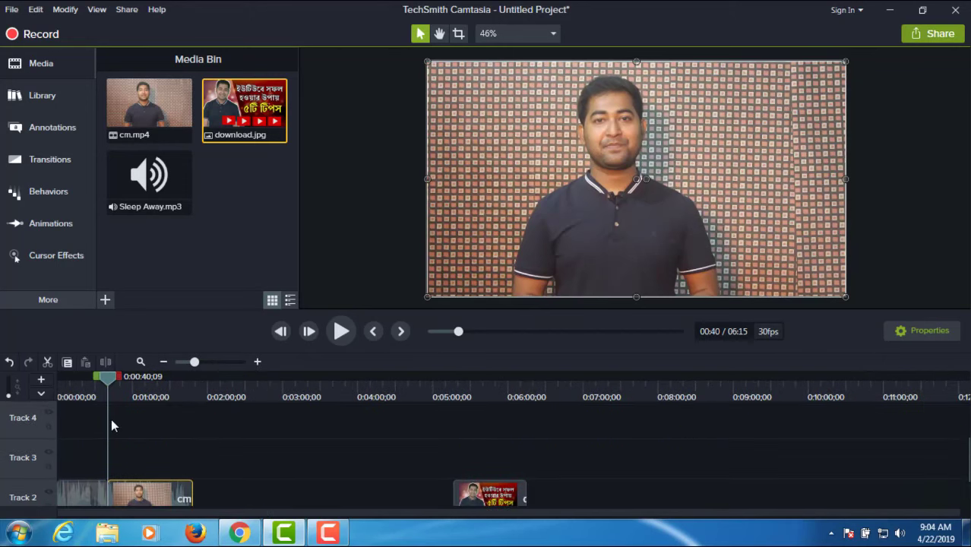
{"action": "scroll", "coordinate": [131, 450], "scroll_direction": "down", "scroll_amount": 1}
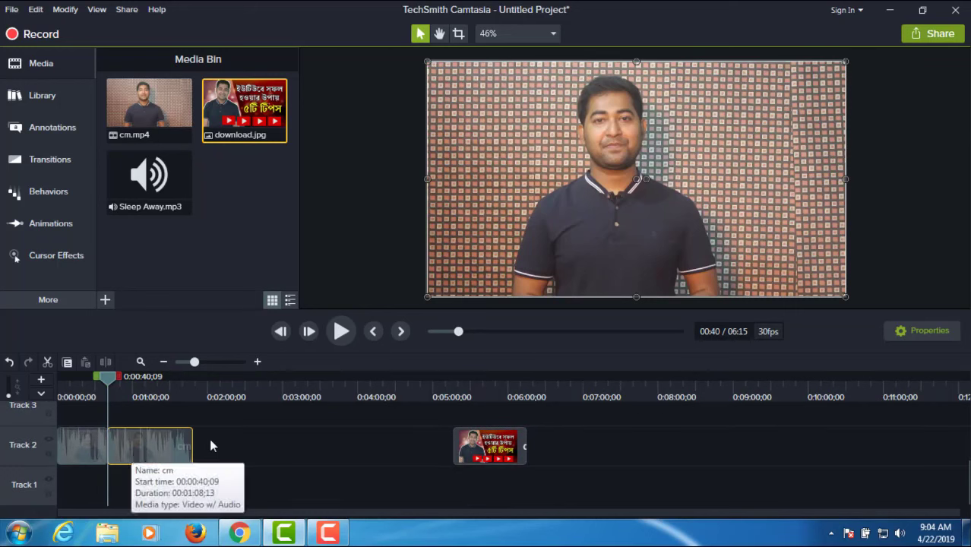
{"action": "scroll", "coordinate": [211, 444], "scroll_direction": "up", "scroll_amount": 1}
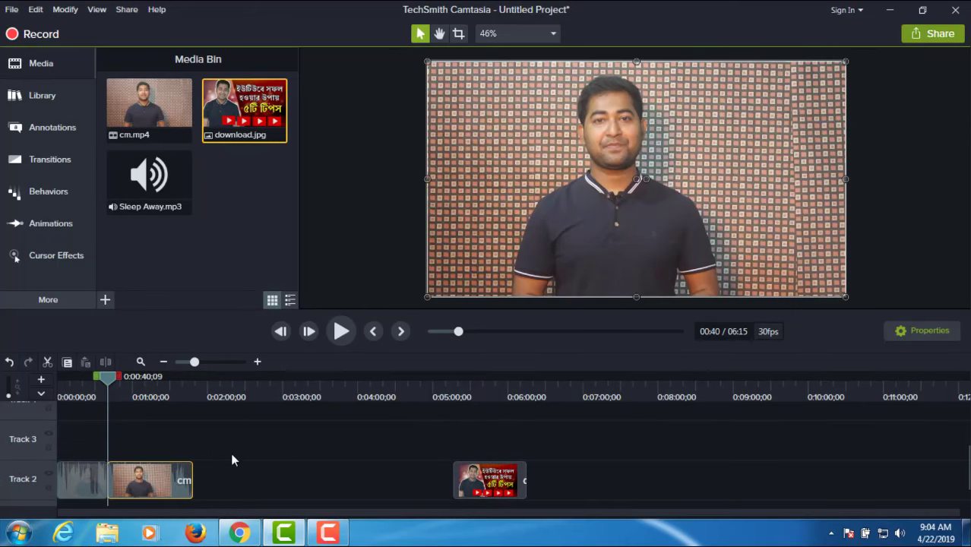
{"action": "left_click_drag", "start_coordinate": [477, 482], "coordinate": [123, 442]}
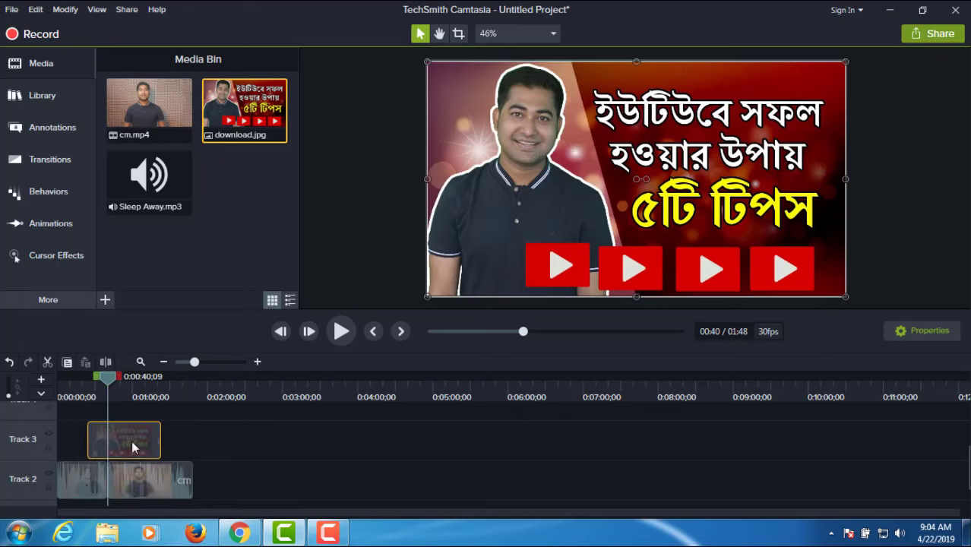
{"action": "left_click", "coordinate": [161, 490]}
{"action": "left_click", "coordinate": [129, 452]}
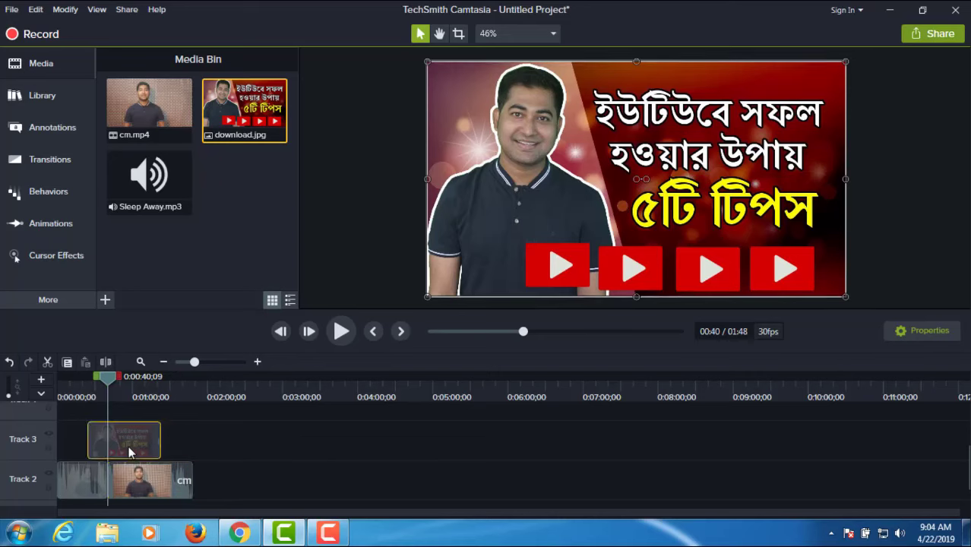
{"action": "left_click_drag", "start_coordinate": [88, 435], "coordinate": [58, 439]}
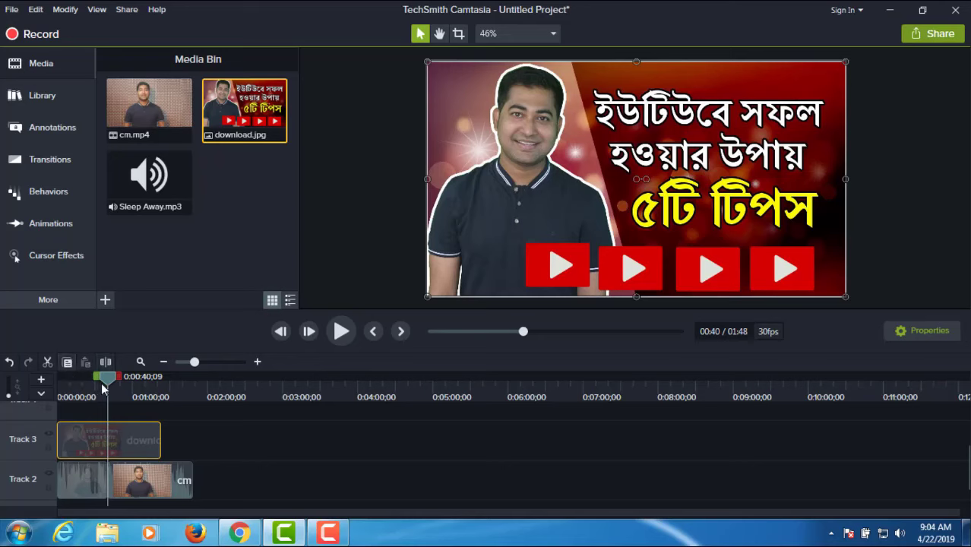
With the playhead at 0:00:15;09, shrink the download image toward the canvas's upper-right corner so the video shows around it
{"action": "left_click_drag", "start_coordinate": [107, 376], "coordinate": [77, 376]}
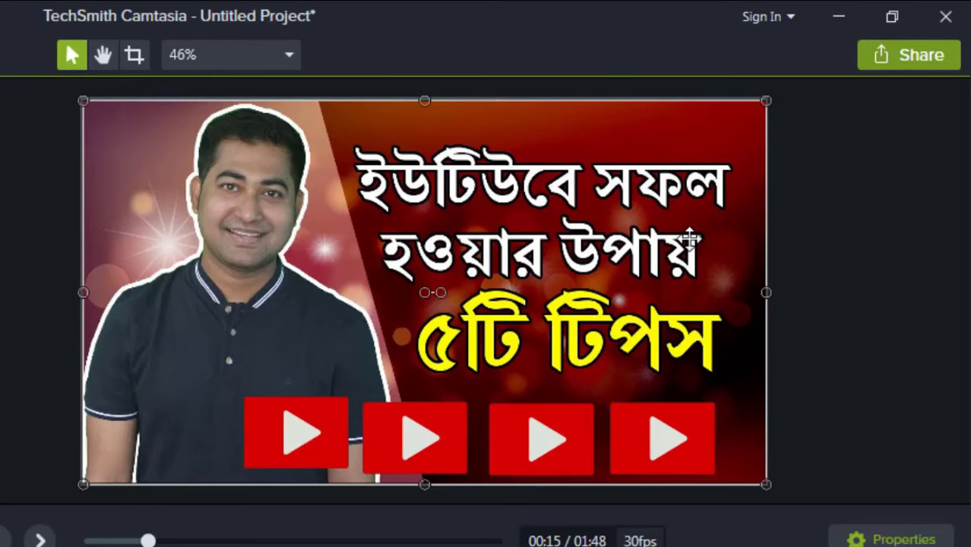
{"action": "left_click_drag", "start_coordinate": [83, 484], "coordinate": [238, 396]}
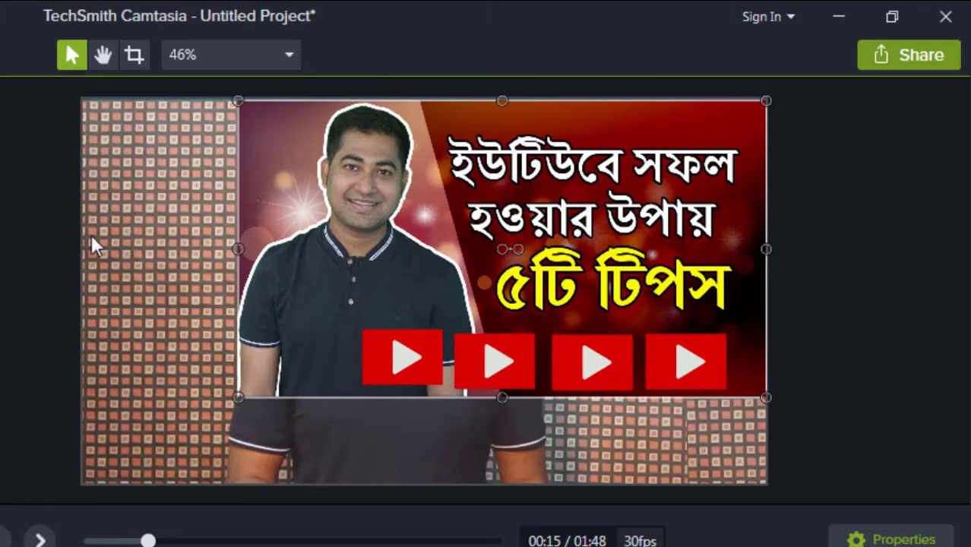
Set the canvas dimensions in the project settings to 1080p HD (1920x1080)
{"action": "left_click", "coordinate": [293, 62]}
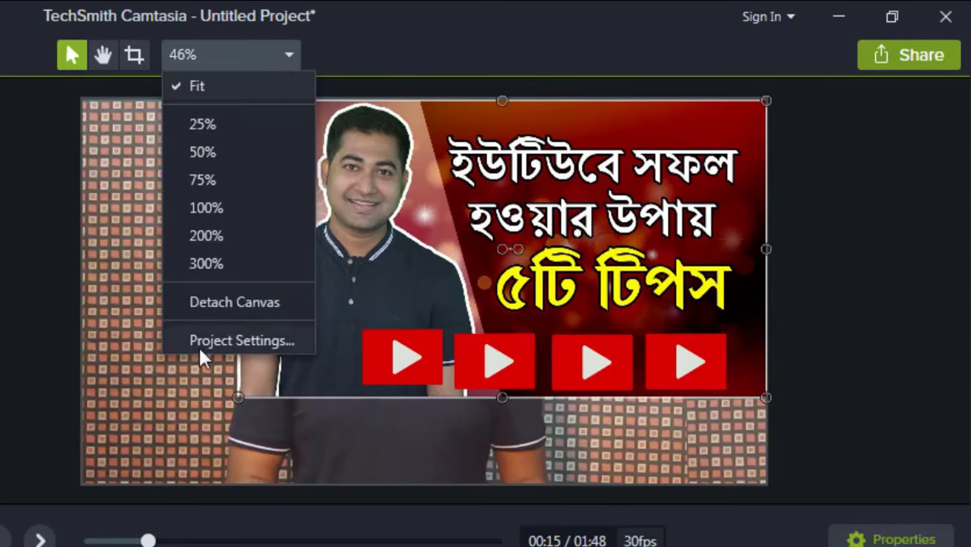
{"action": "left_click", "coordinate": [240, 346]}
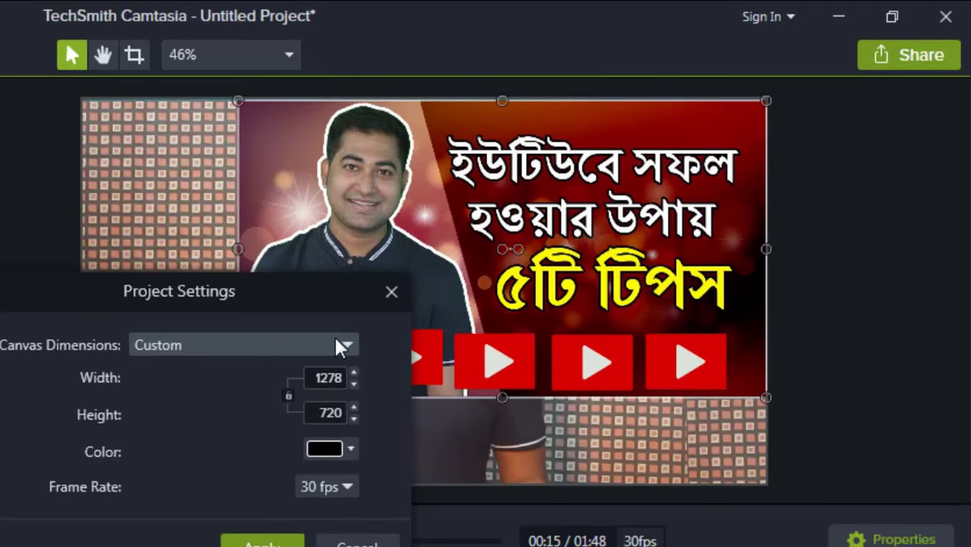
{"action": "left_click", "coordinate": [346, 345]}
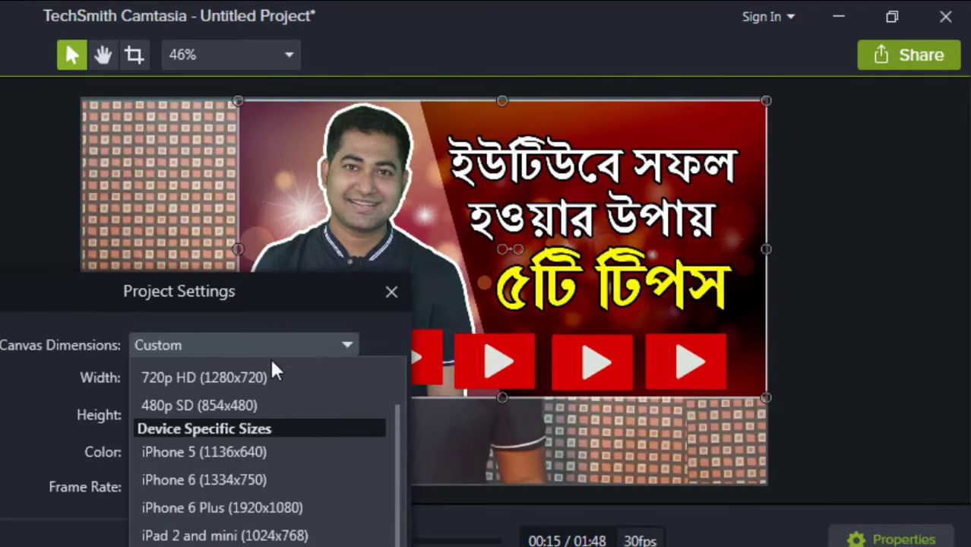
{"action": "scroll", "coordinate": [266, 380], "scroll_direction": "up", "scroll_amount": 1}
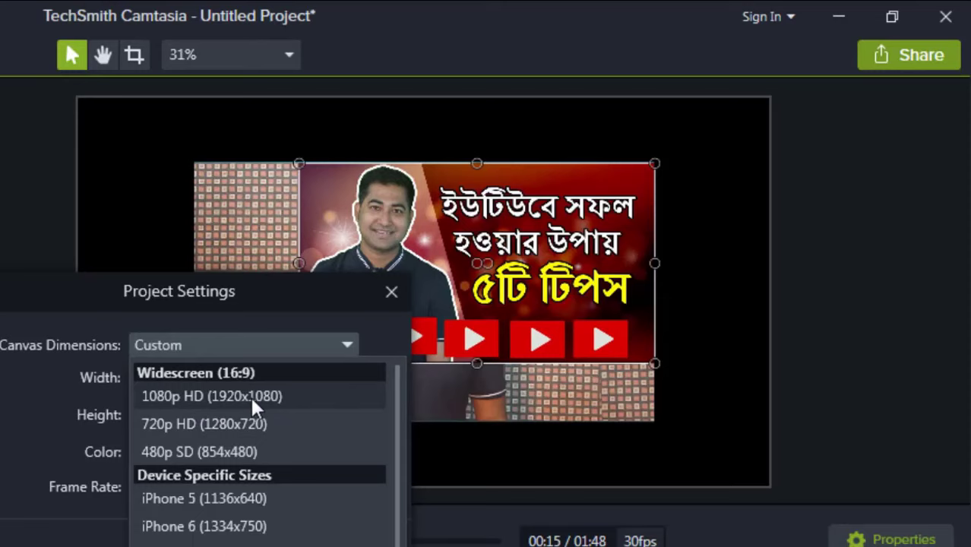
{"action": "left_click", "coordinate": [253, 401]}
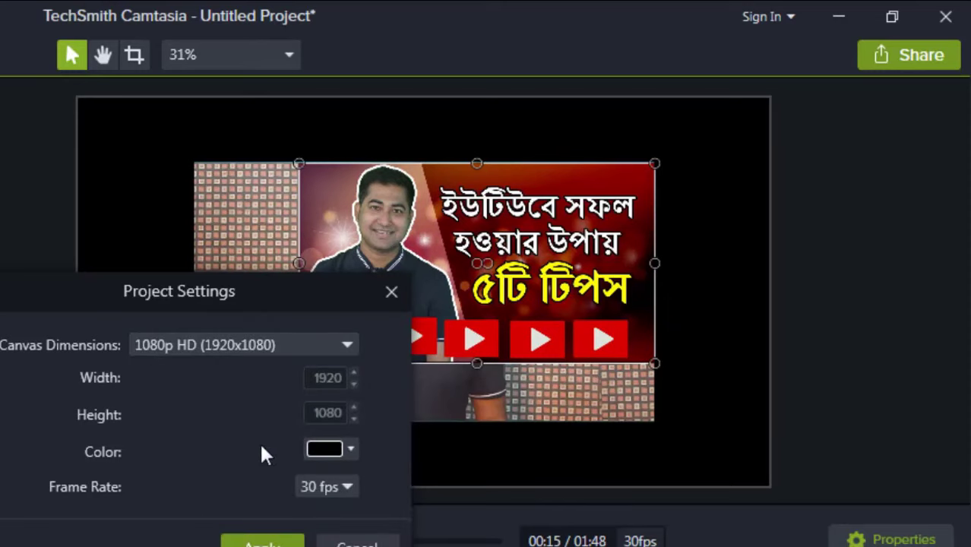
Set the canvas color to the dark navy swatch of the Default palette and apply the project settings
{"action": "left_click", "coordinate": [353, 449]}
{"action": "left_click_drag", "start_coordinate": [339, 540], "coordinate": [241, 546]}
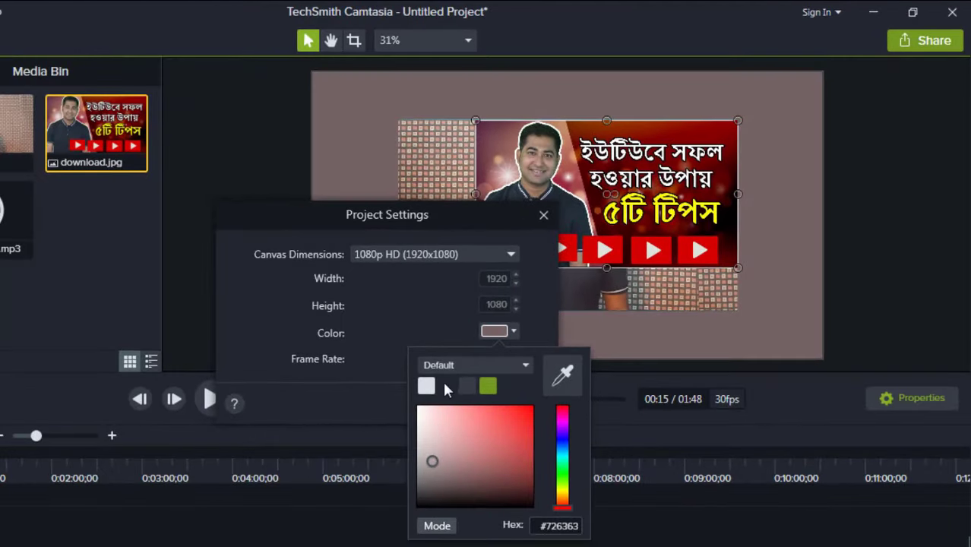
{"action": "left_click", "coordinate": [427, 308]}
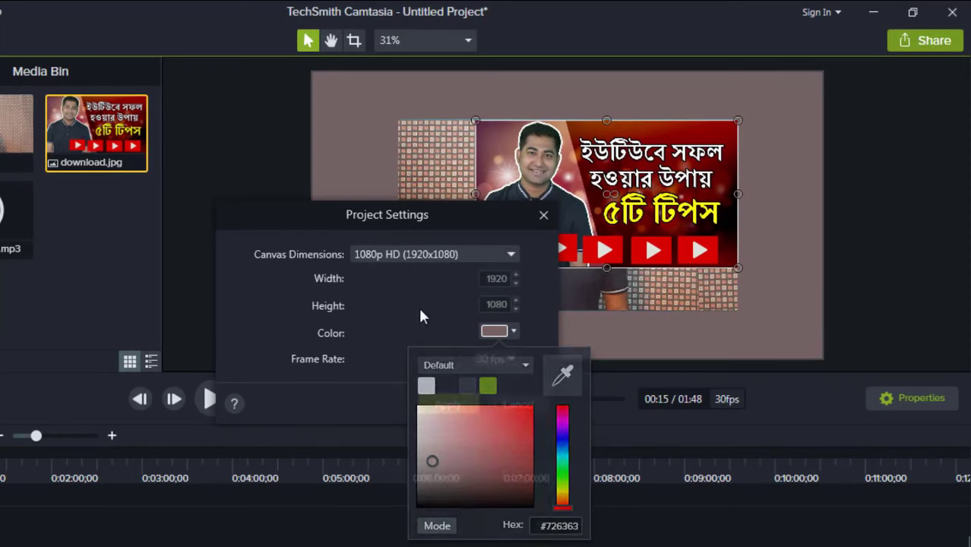
{"action": "left_click", "coordinate": [512, 333]}
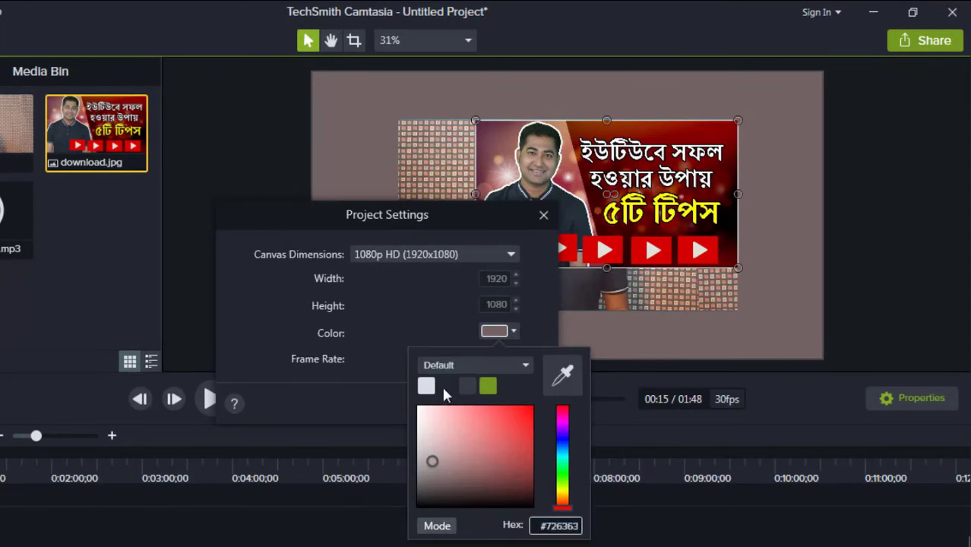
{"action": "left_click", "coordinate": [446, 387]}
{"action": "left_click", "coordinate": [452, 406]}
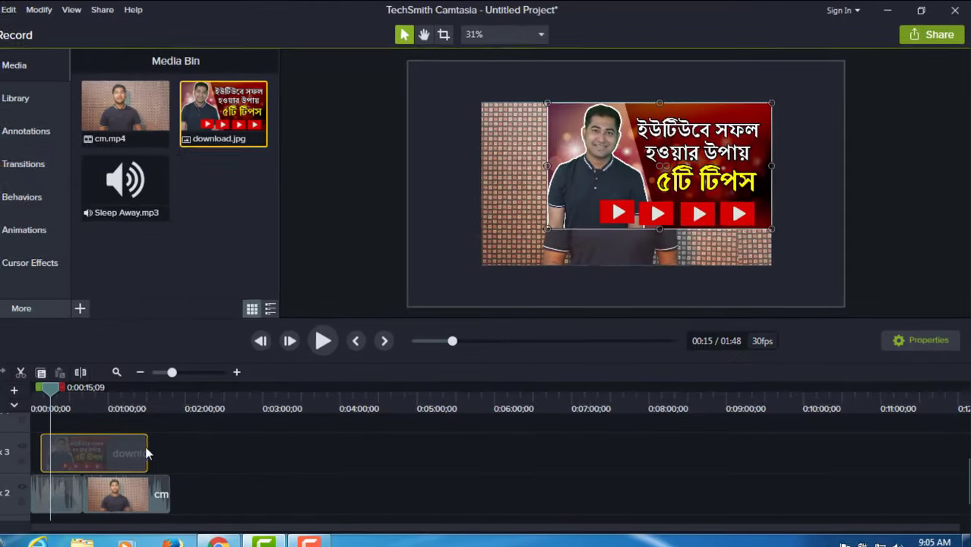
Move the download clip on Track 3 to start where cm ends, and enlarge the first cm segment to fill the canvas
{"action": "left_click_drag", "start_coordinate": [0, 527], "coordinate": [100, 519]}
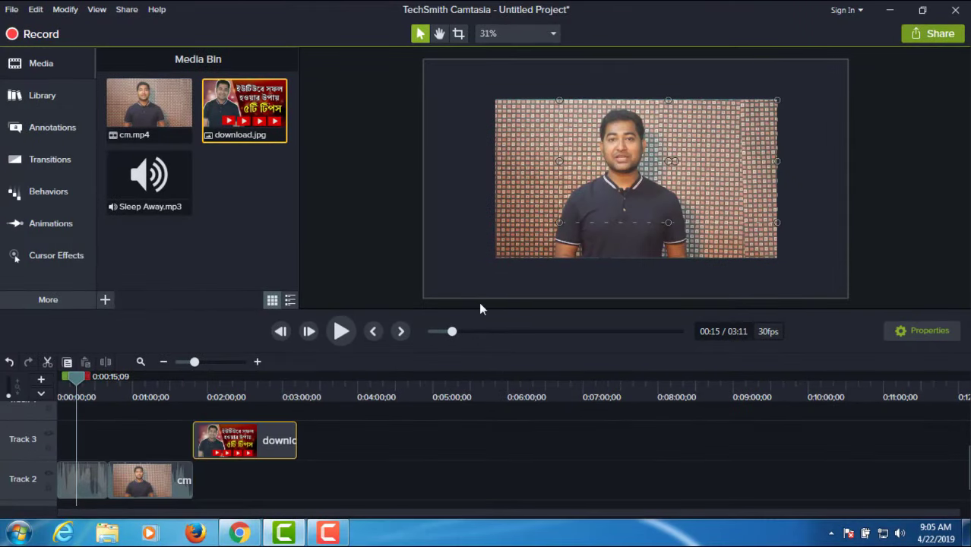
{"action": "left_click", "coordinate": [71, 482]}
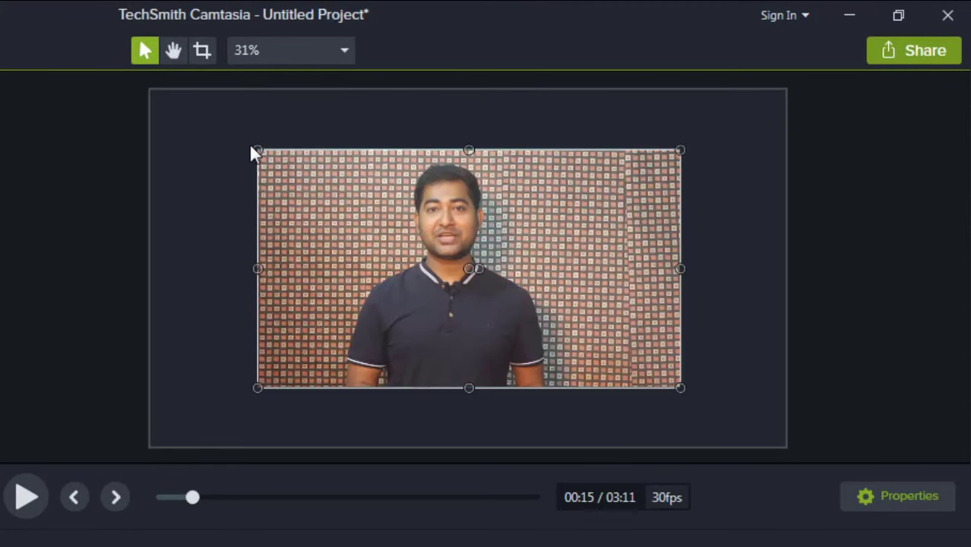
{"action": "left_click_drag", "start_coordinate": [257, 149], "coordinate": [151, 89]}
{"action": "left_click_drag", "start_coordinate": [682, 388], "coordinate": [788, 434]}
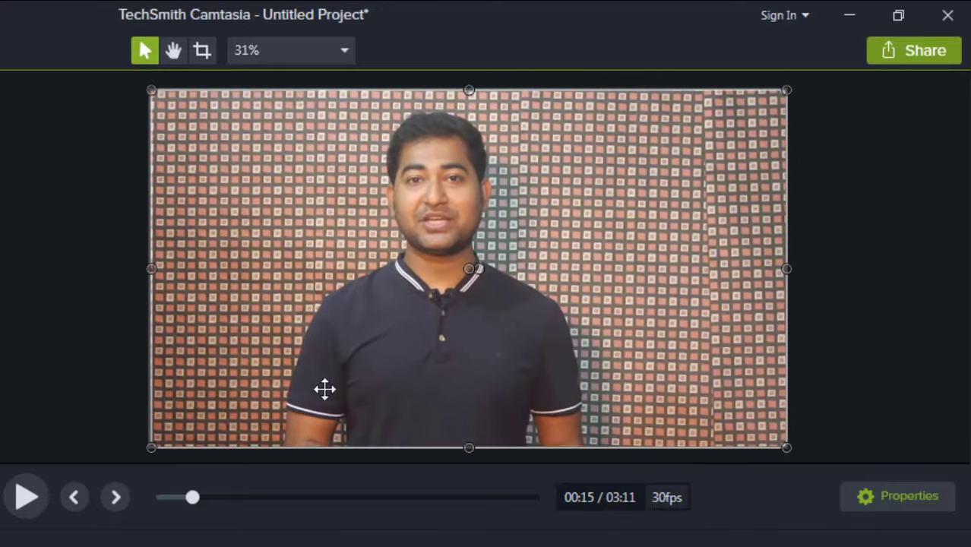
{"action": "key", "text": "ctrl+z"}
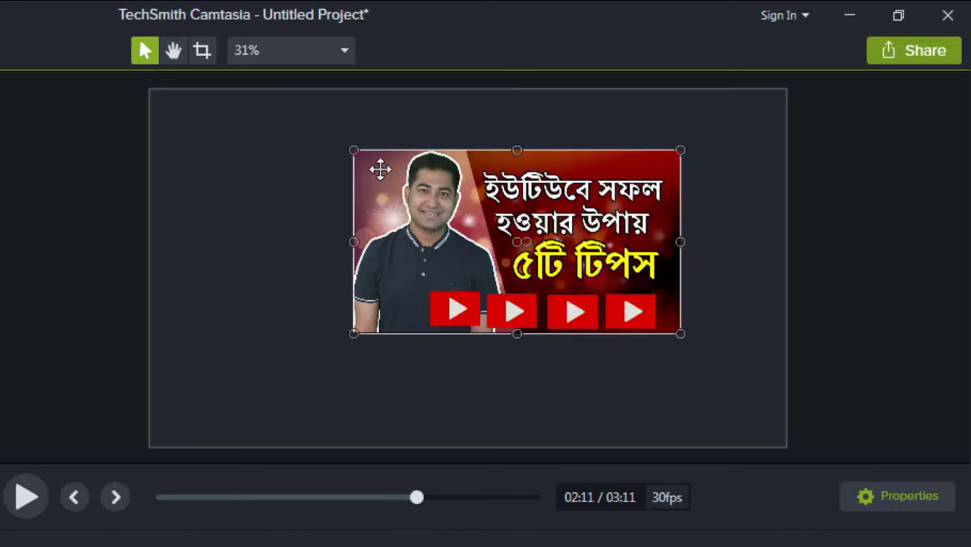
Enlarge the download image at 0:02:11;25 so it fills the whole canvas
{"action": "left_click_drag", "start_coordinate": [353, 149], "coordinate": [270, 102]}
{"action": "left_click_drag", "start_coordinate": [323, 161], "coordinate": [205, 149]}
{"action": "left_click_drag", "start_coordinate": [561, 320], "coordinate": [721, 436]}
{"action": "left_click_drag", "start_coordinate": [743, 444], "coordinate": [778, 445]}
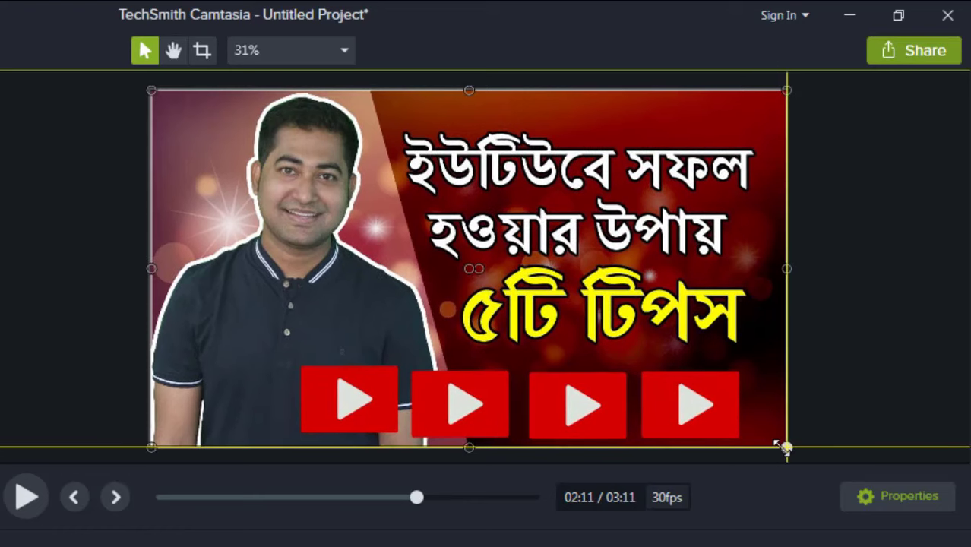
{"action": "left_click_drag", "start_coordinate": [779, 444], "coordinate": [782, 446]}
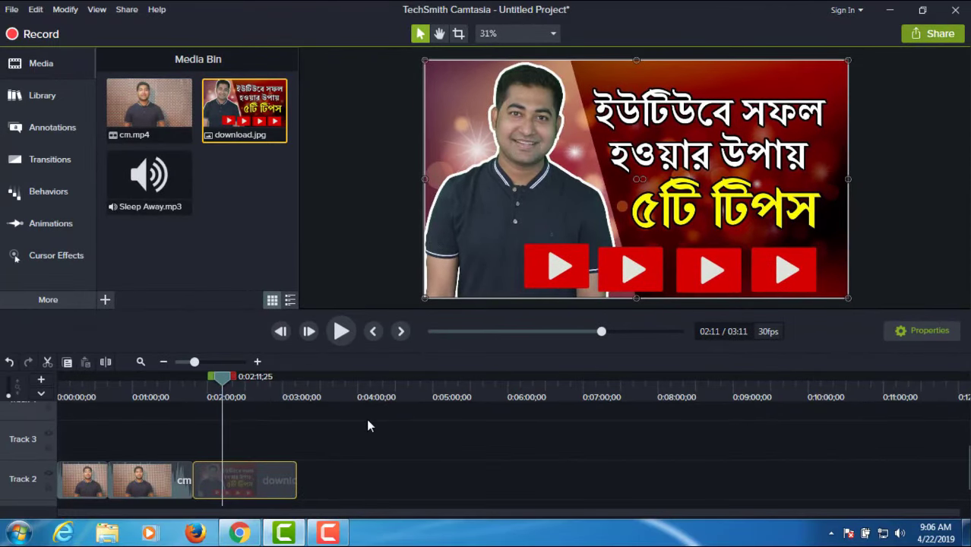
Return the playhead to the start of the timeline and add Sleep Away.mp3 at the playhead
{"action": "scroll", "coordinate": [366, 418], "scroll_direction": "down", "scroll_amount": 1}
{"action": "left_click", "coordinate": [232, 388]}
{"action": "left_click_drag", "start_coordinate": [231, 388], "coordinate": [28, 383]}
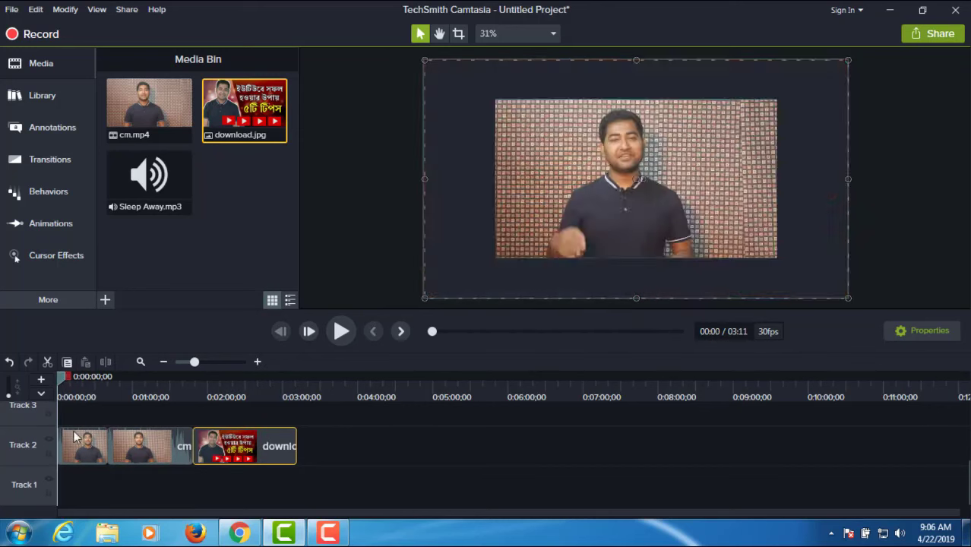
{"action": "right_click", "coordinate": [169, 190]}
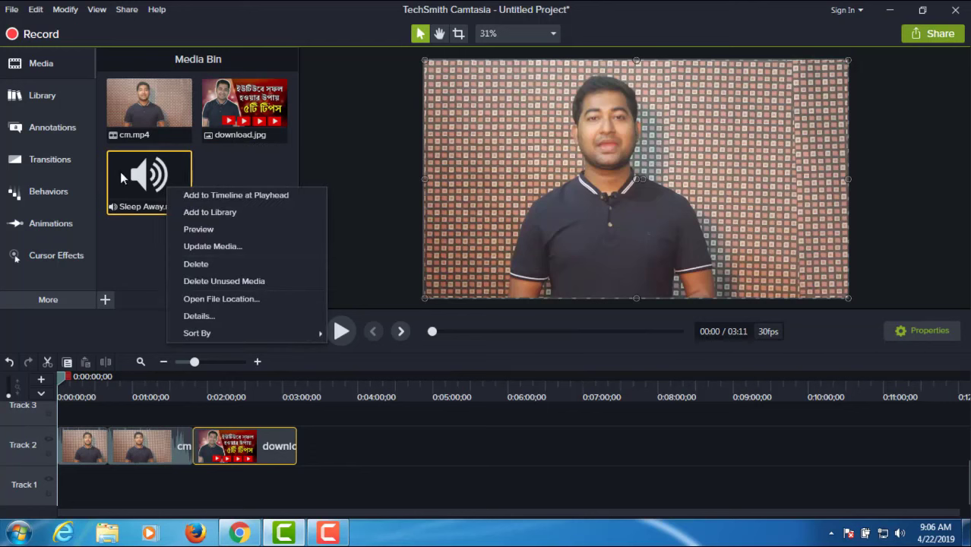
{"action": "left_click", "coordinate": [192, 199]}
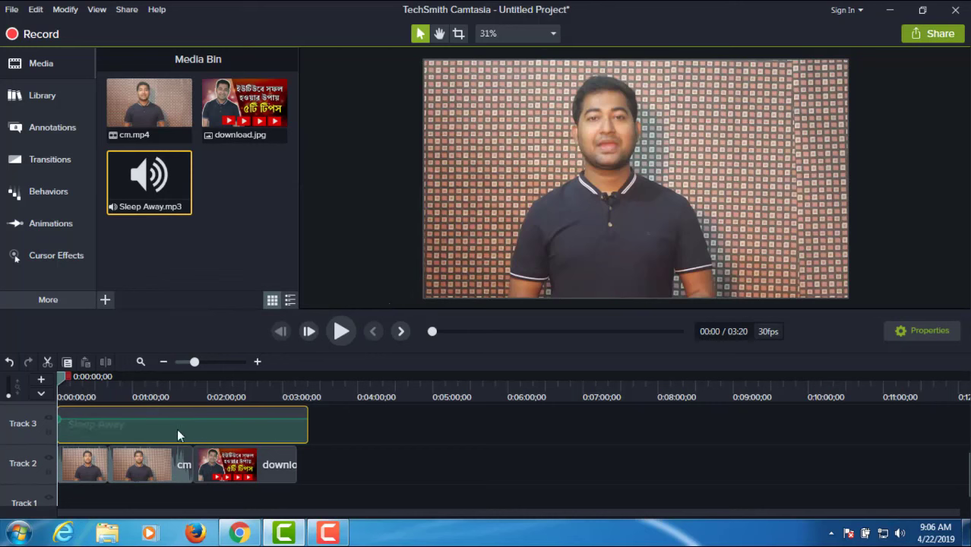
{"action": "left_click_drag", "start_coordinate": [59, 378], "coordinate": [42, 395]}
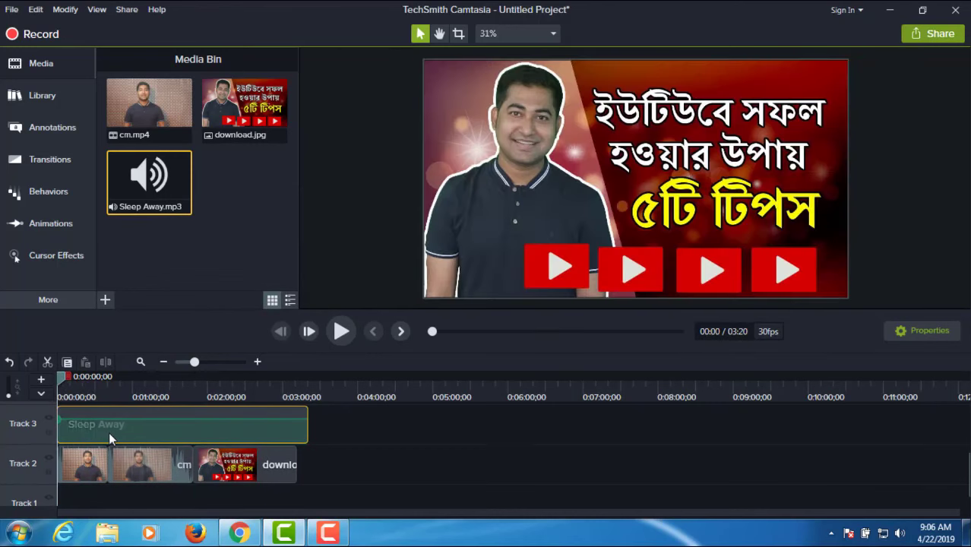
Move the Sleep Away audio clip from Track 3 to the start of Track 1, beneath the video clips
{"action": "left_click_drag", "start_coordinate": [105, 492], "coordinate": [105, 510]}
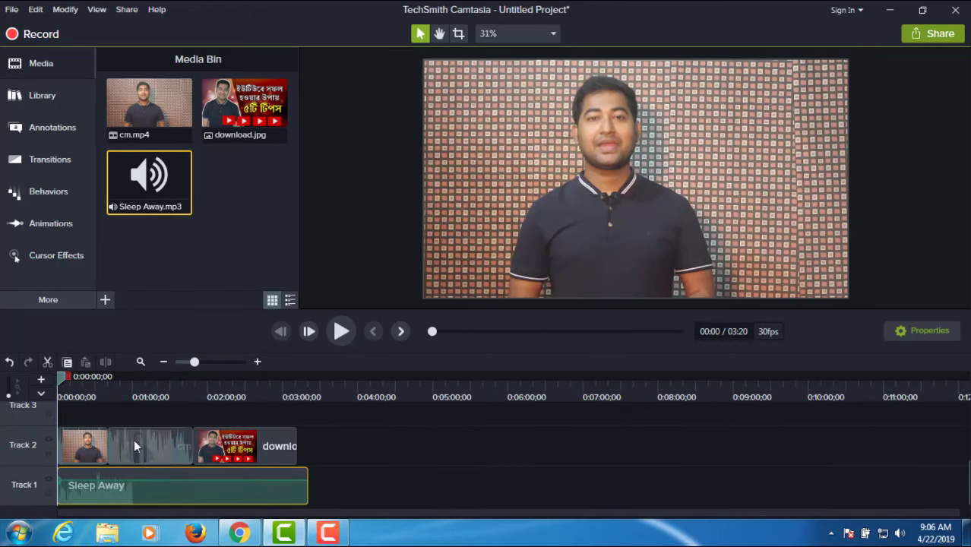
{"action": "left_click", "coordinate": [217, 444]}
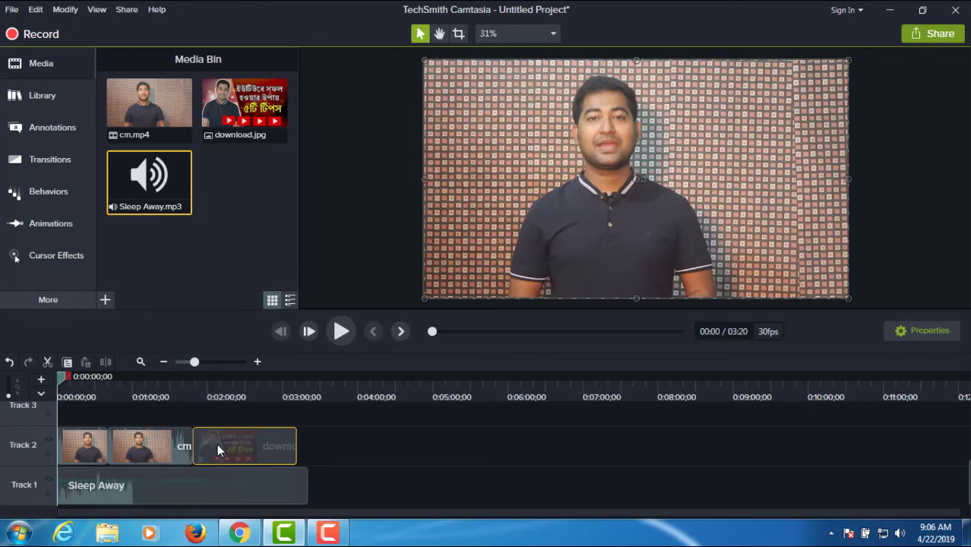
Add the Crossing lower third from the Camtasia 2018 library to the timeline at 0:00:05;03
{"action": "left_click", "coordinate": [63, 375]}
{"action": "left_click_drag", "start_coordinate": [63, 375], "coordinate": [67, 379]}
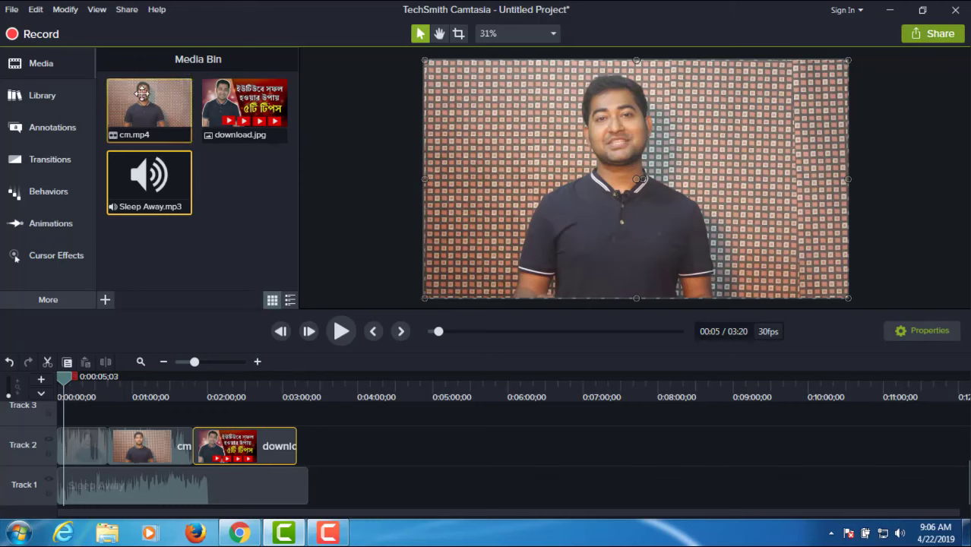
{"action": "left_click", "coordinate": [37, 96]}
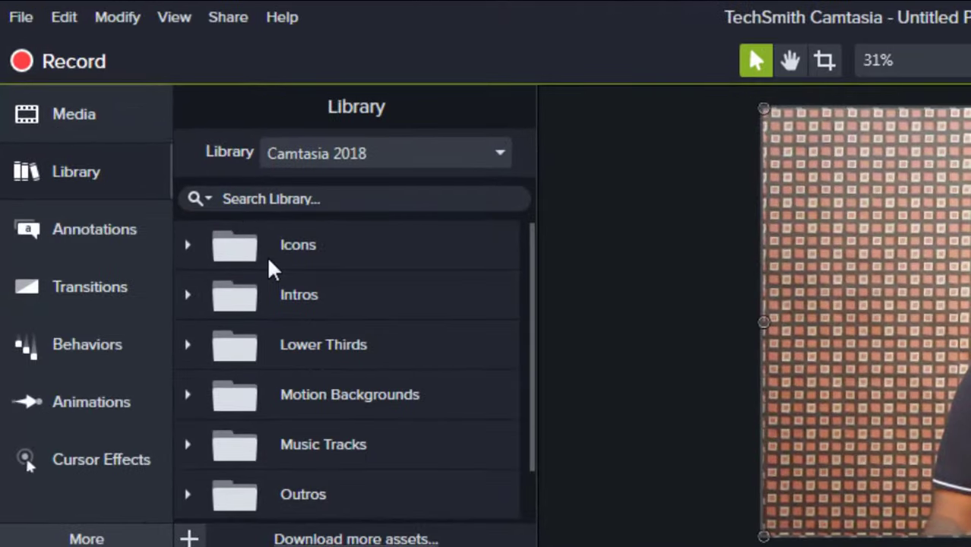
{"action": "scroll", "coordinate": [270, 274], "scroll_direction": "down", "scroll_amount": 1}
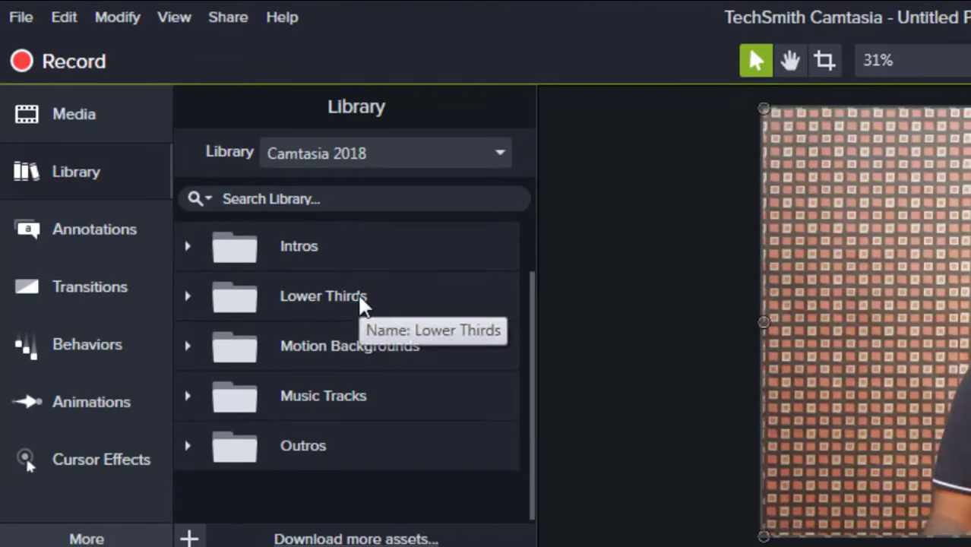
{"action": "left_click", "coordinate": [188, 297]}
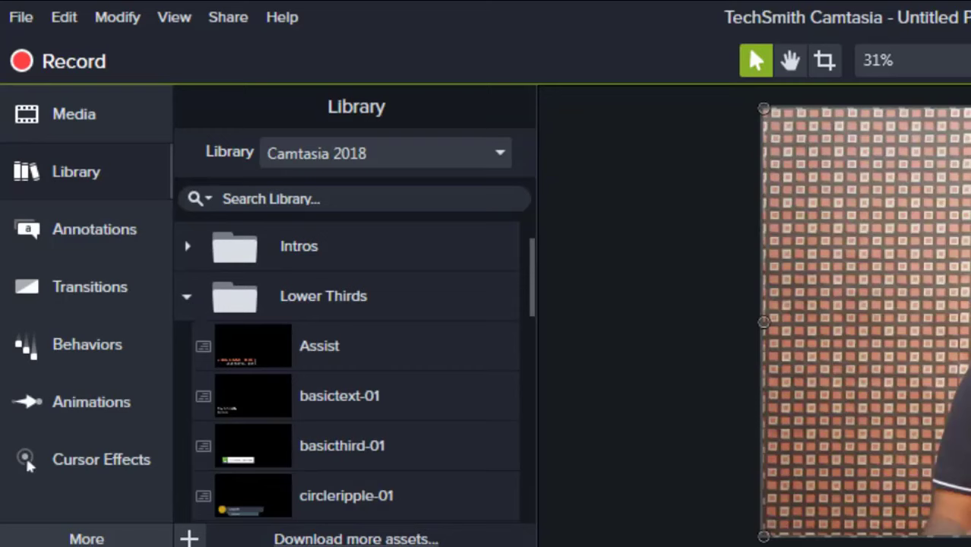
{"action": "scroll", "coordinate": [416, 449], "scroll_direction": "down", "scroll_amount": 1}
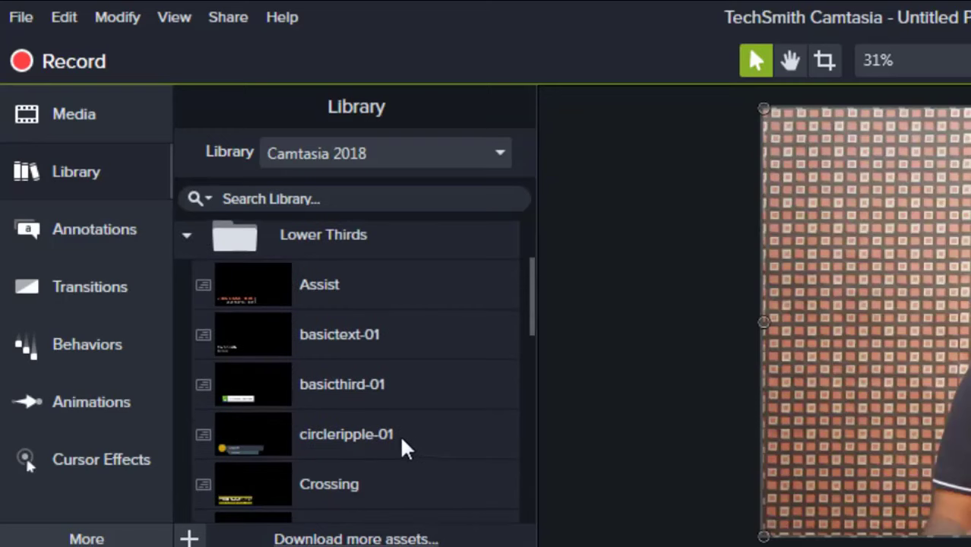
{"action": "scroll", "coordinate": [402, 439], "scroll_direction": "down", "scroll_amount": 4}
{"action": "right_click", "coordinate": [258, 327]}
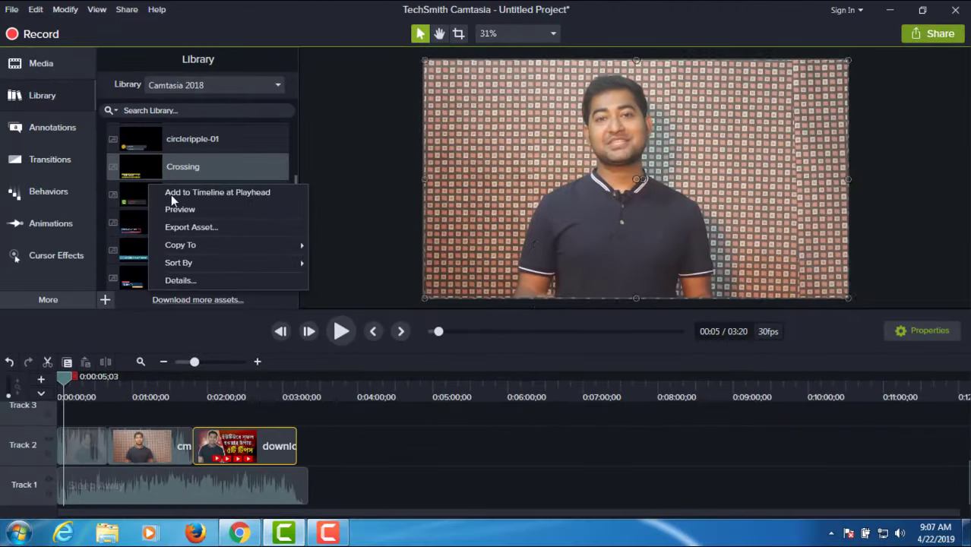
{"action": "left_click", "coordinate": [171, 195]}
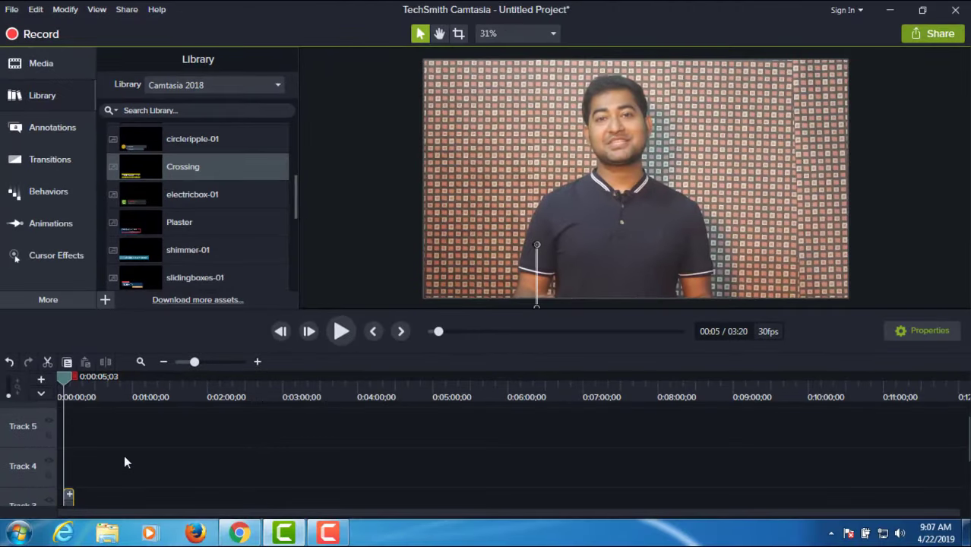
{"action": "scroll", "coordinate": [124, 455], "scroll_direction": "down", "scroll_amount": 2}
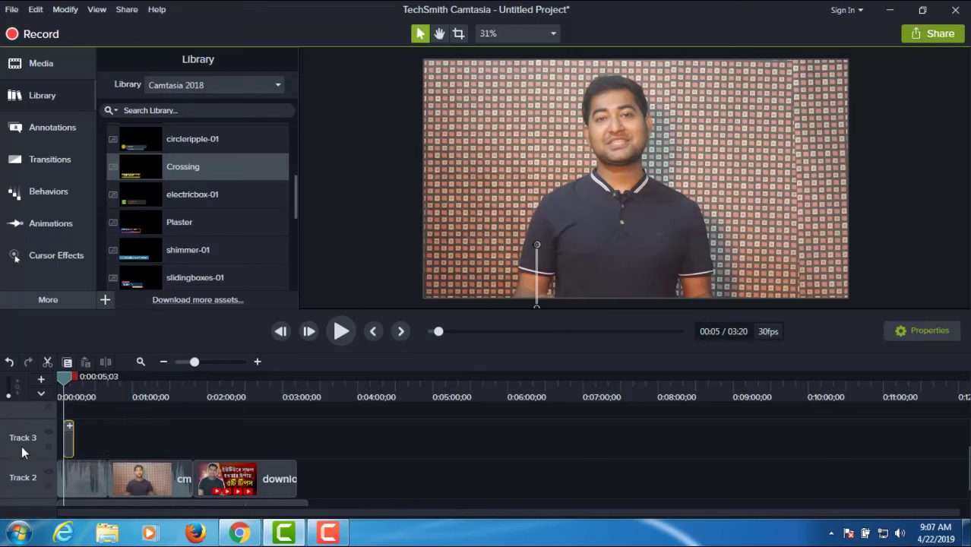
Play the beginning of the Crossing lower third, pause once its text is shown, and select it on the canvas
{"action": "left_click", "coordinate": [342, 335]}
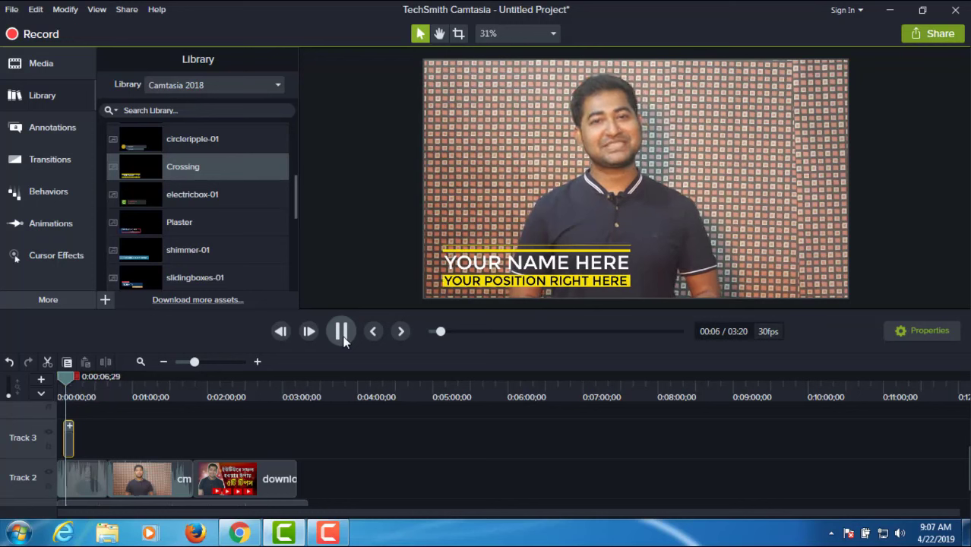
{"action": "left_click", "coordinate": [341, 334]}
{"action": "left_click", "coordinate": [536, 281]}
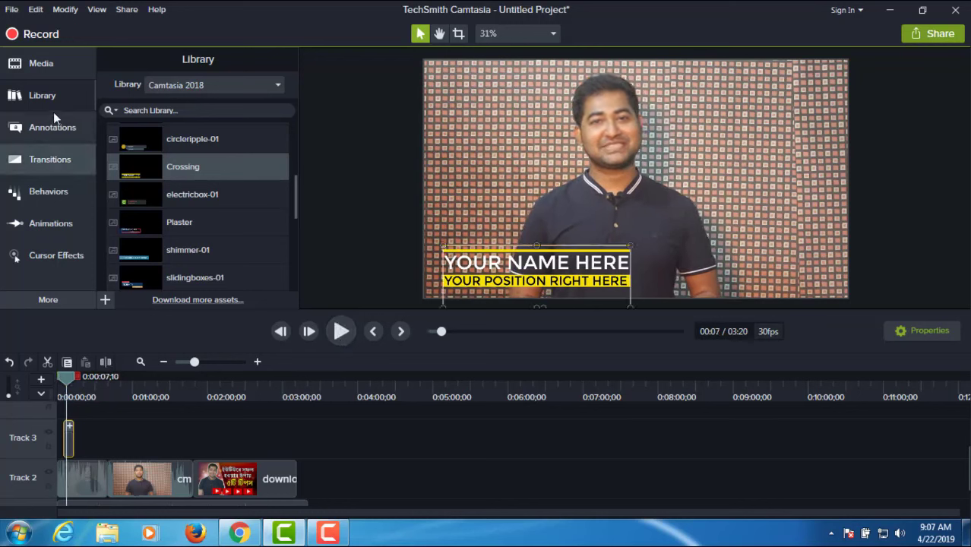
Replace the lower third's YOUR NAME HERE text with the presenter's name and center it horizontally
{"action": "double_click", "coordinate": [520, 262]}
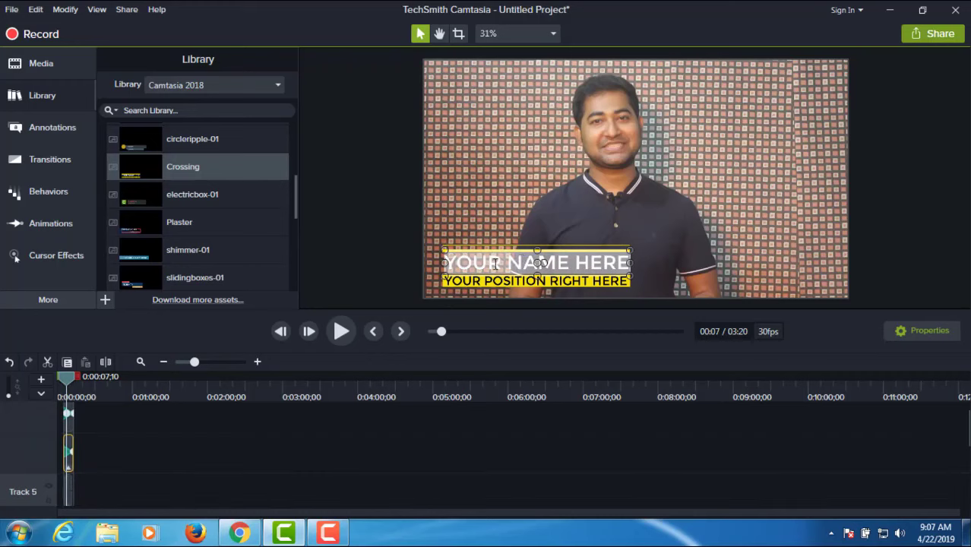
{"action": "key", "text": "BackSpace"}
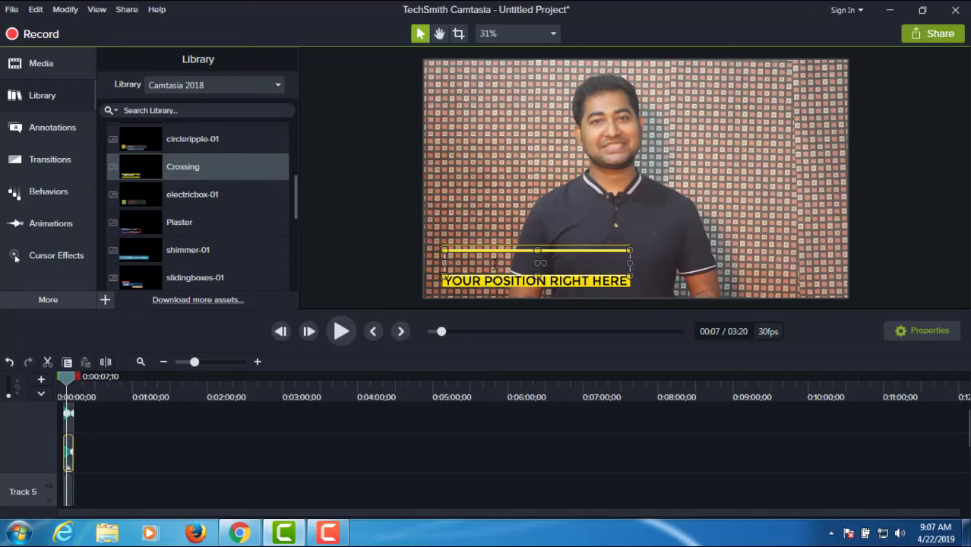
{"action": "type", "text": "Rajib"}
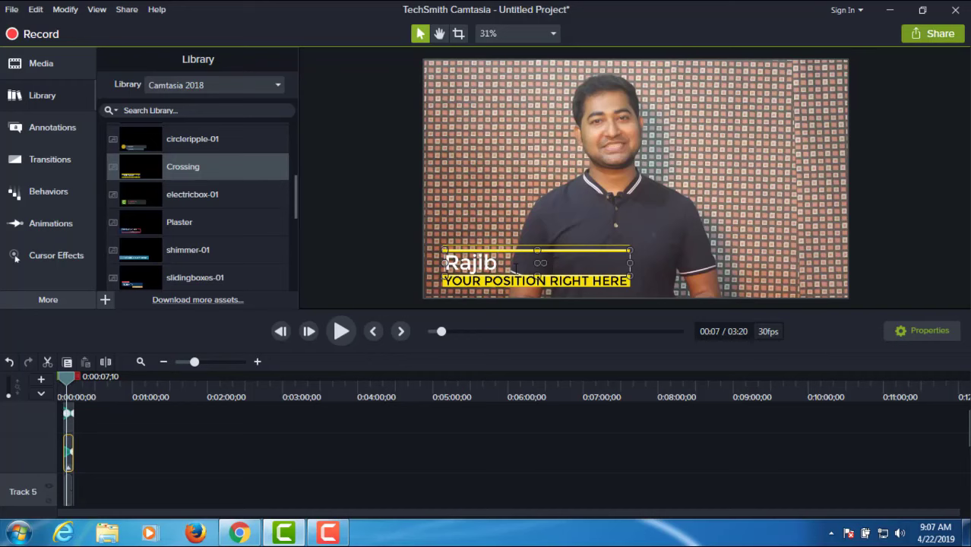
{"action": "left_click_drag", "start_coordinate": [498, 262], "coordinate": [439, 264]}
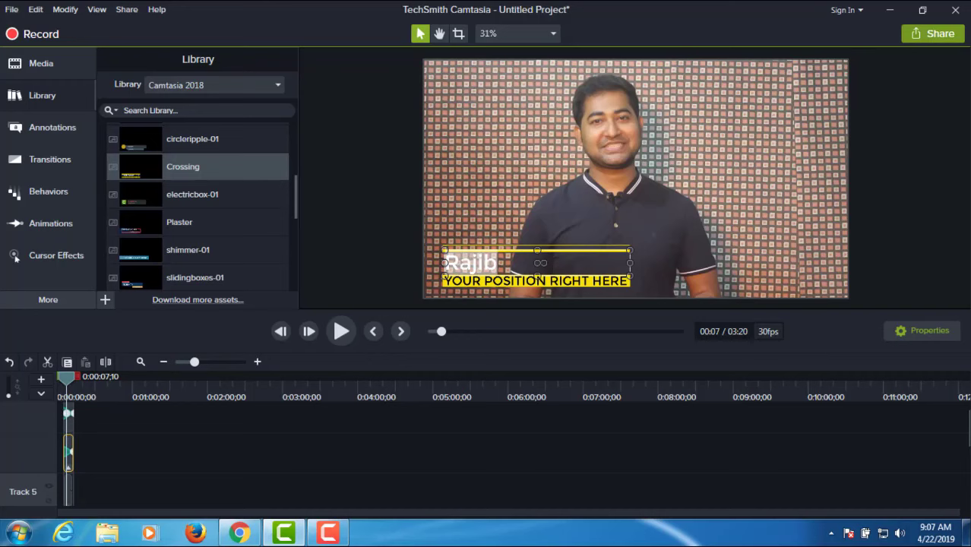
{"action": "left_click", "coordinate": [926, 335]}
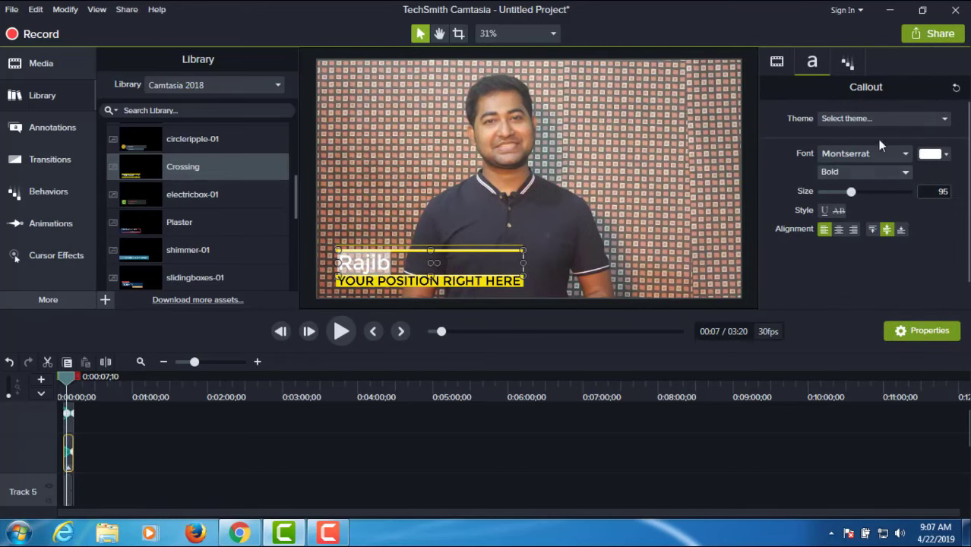
{"action": "left_click", "coordinate": [839, 230]}
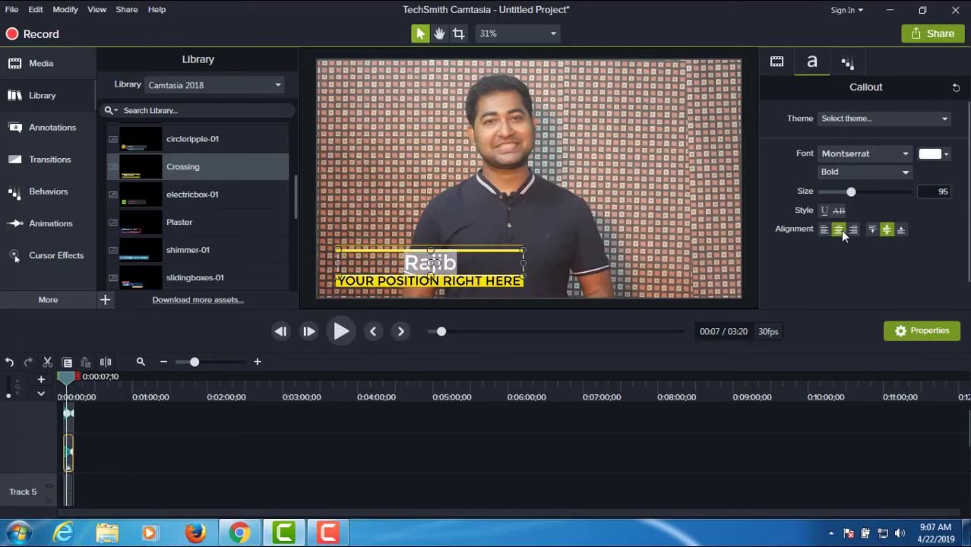
Replace the lower third's YOUR POSITION RIGHT HERE text with "Digital Marketing Expert"
{"action": "left_click", "coordinate": [368, 282]}
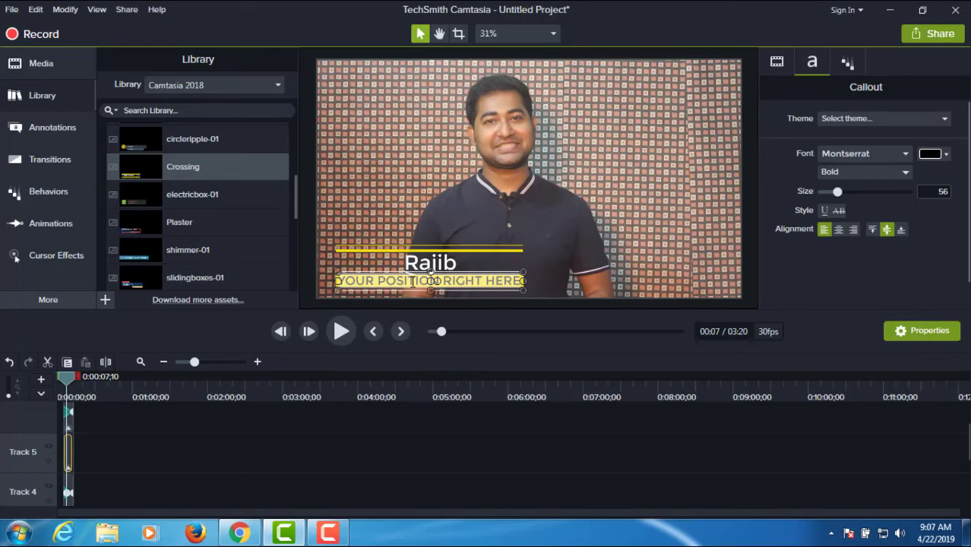
{"action": "type", "text": "Digital marketing Expert"}
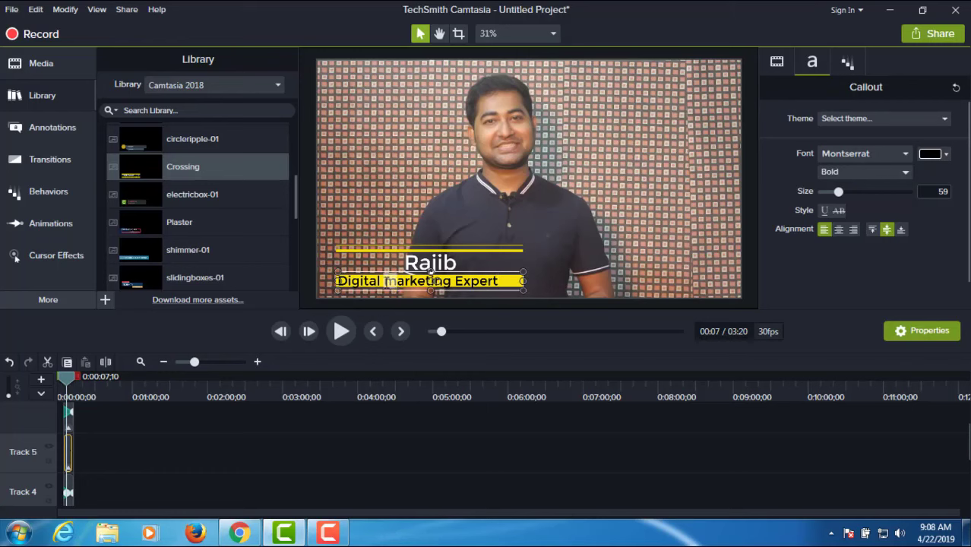
{"action": "type", "text": "M"}
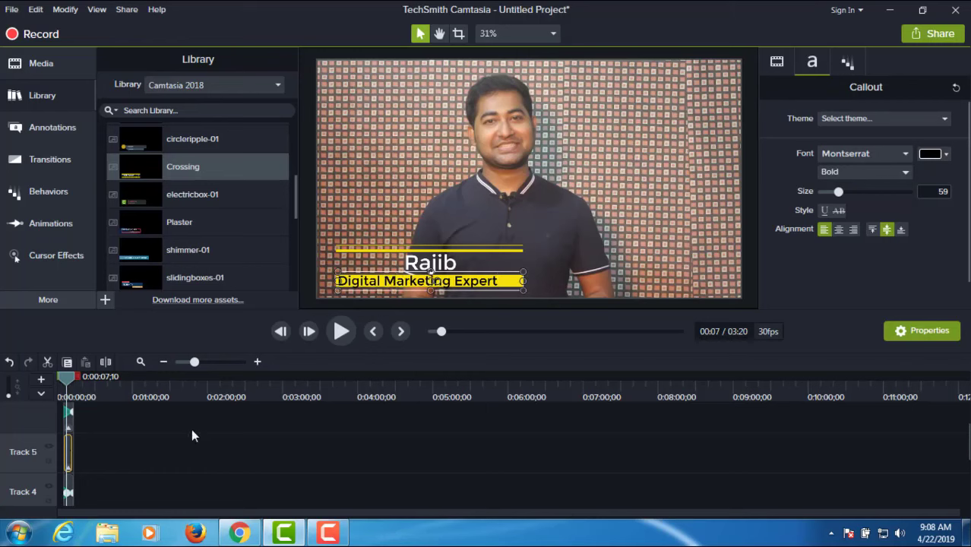
{"action": "left_click", "coordinate": [392, 444]}
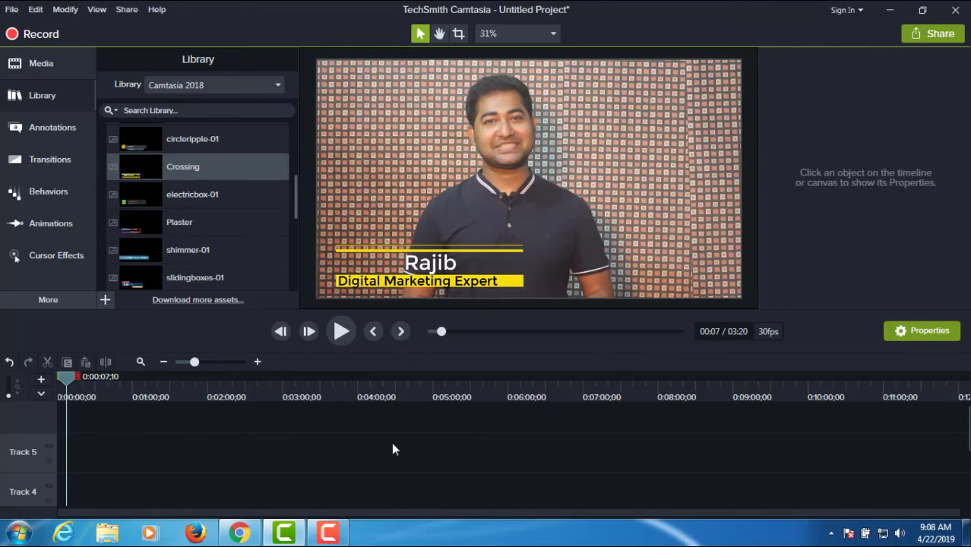
Move the Crossing clip on Track 3 earlier so it starts at about 0:00:04
{"action": "left_click_drag", "start_coordinate": [69, 382], "coordinate": [51, 379]}
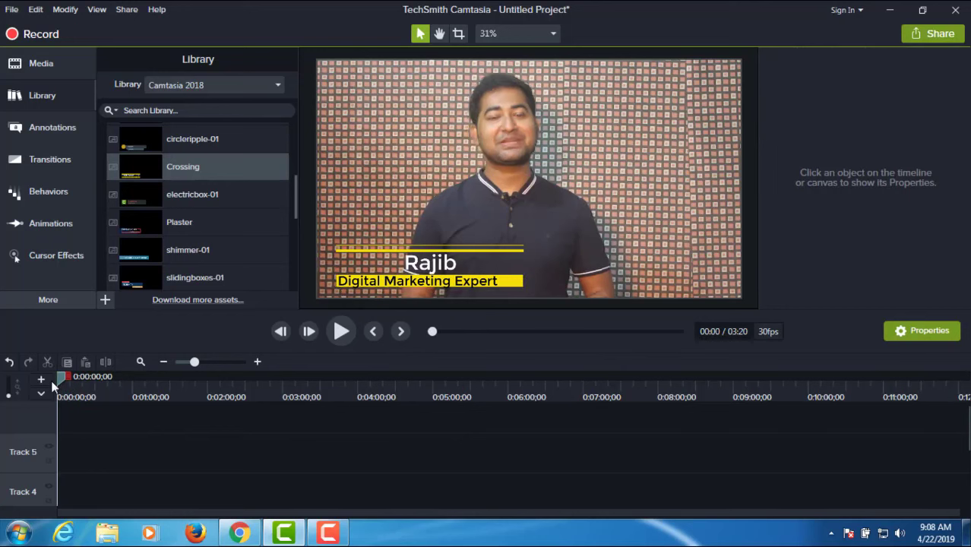
{"action": "left_click", "coordinate": [214, 361]}
{"action": "scroll", "coordinate": [183, 459], "scroll_direction": "down", "scroll_amount": 1}
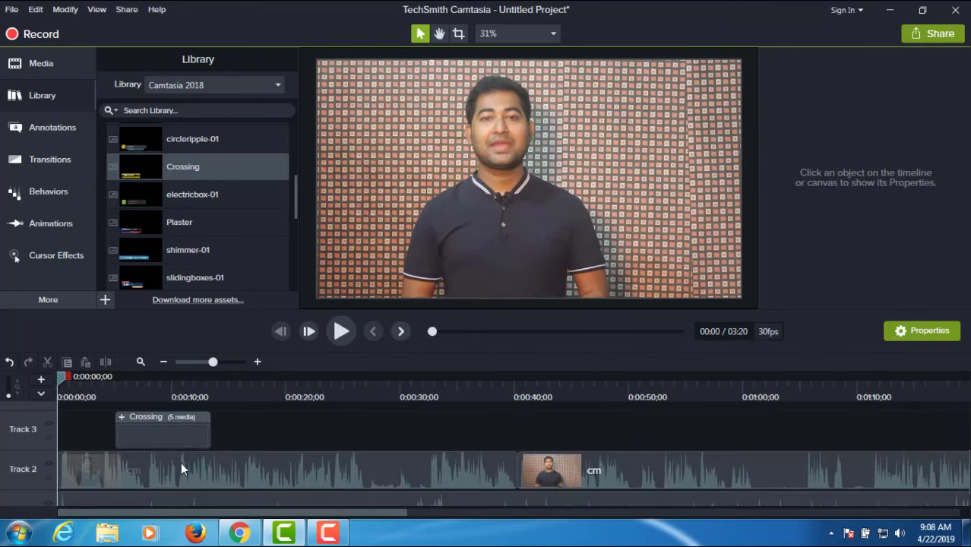
{"action": "left_click", "coordinate": [132, 441]}
{"action": "left_click_drag", "start_coordinate": [132, 444], "coordinate": [108, 430]}
Play back the edited Crossing lower third from just before its start, pause at 0:00:09;23, and hide the properties
{"action": "left_click_drag", "start_coordinate": [65, 382], "coordinate": [100, 378]}
{"action": "left_click", "coordinate": [338, 332]}
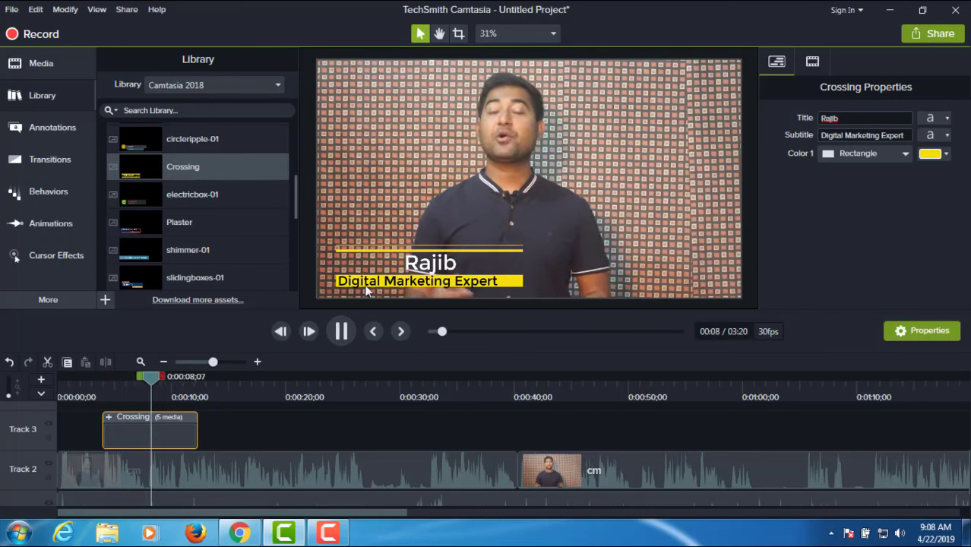
{"action": "left_click", "coordinate": [348, 330]}
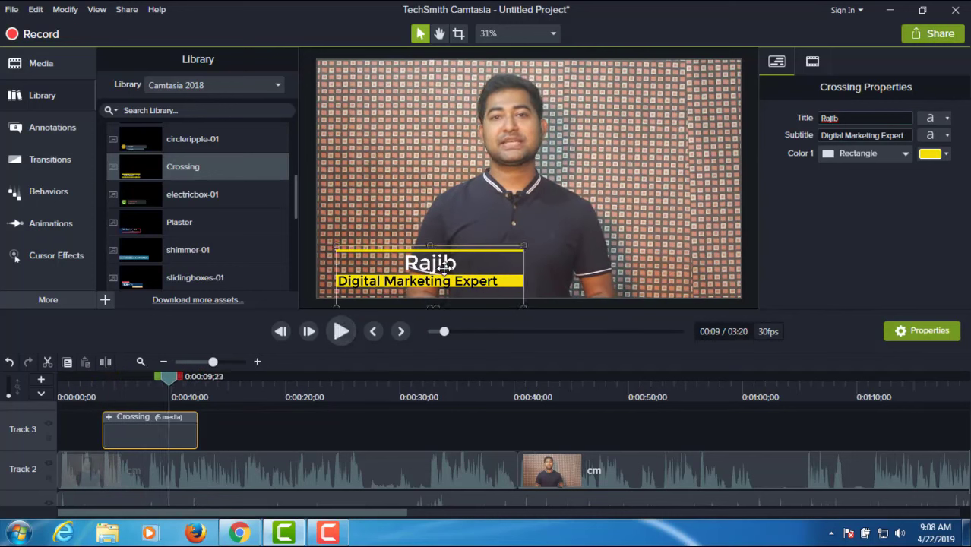
{"action": "left_click", "coordinate": [919, 332]}
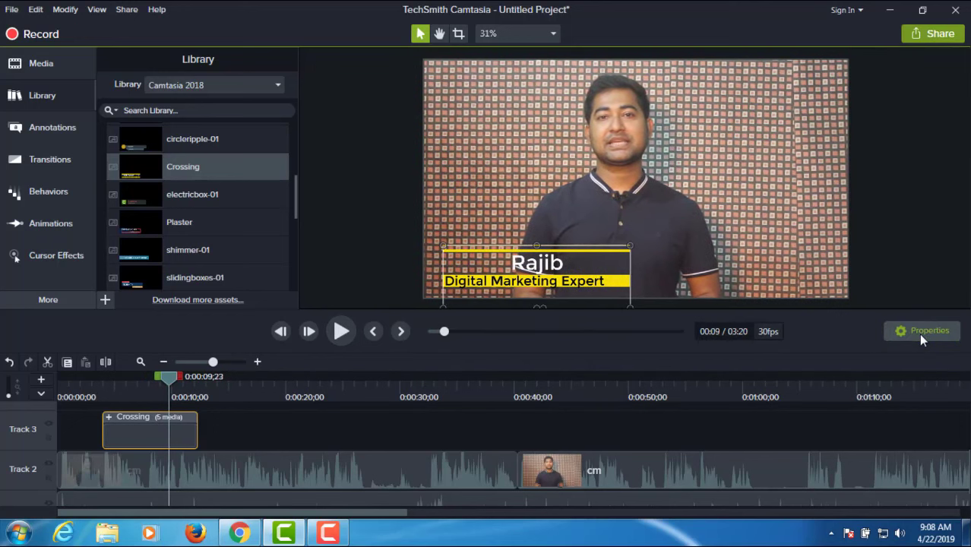
Place the playhead at 0:00:13;23 and look through the library's Lower Thirds, Intros and Icons folders, collapsing them again
{"action": "left_click_drag", "start_coordinate": [166, 376], "coordinate": [210, 384]}
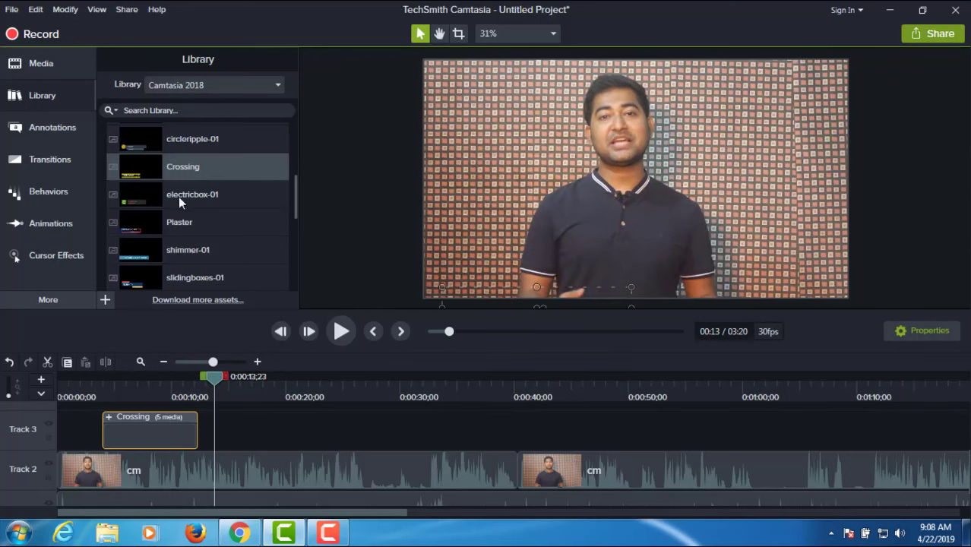
{"action": "scroll", "coordinate": [179, 198], "scroll_direction": "down", "scroll_amount": 1}
{"action": "scroll", "coordinate": [178, 198], "scroll_direction": "up", "scroll_amount": 3}
{"action": "scroll", "coordinate": [179, 198], "scroll_direction": "up", "scroll_amount": 1}
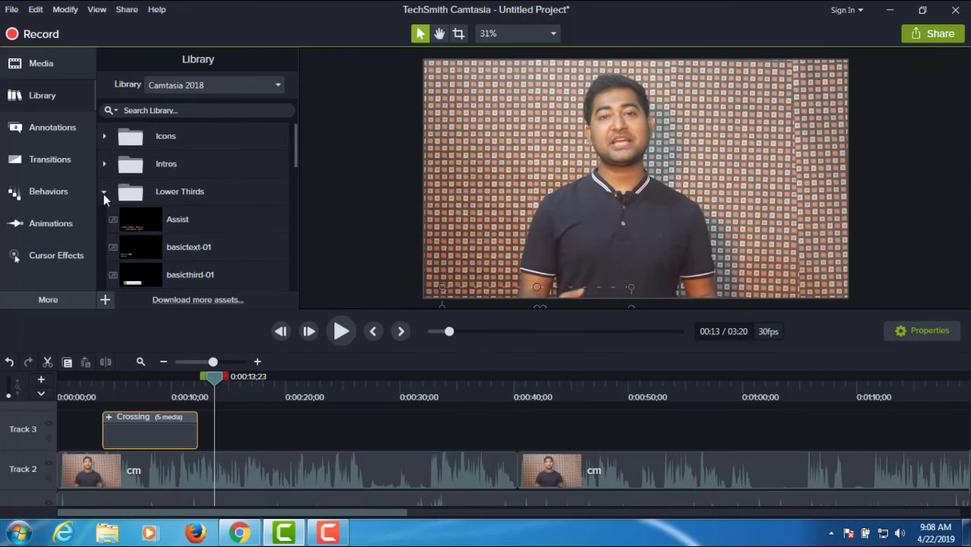
{"action": "left_click", "coordinate": [104, 191]}
{"action": "left_click", "coordinate": [104, 164]}
{"action": "scroll", "coordinate": [146, 220], "scroll_direction": "down", "scroll_amount": 10}
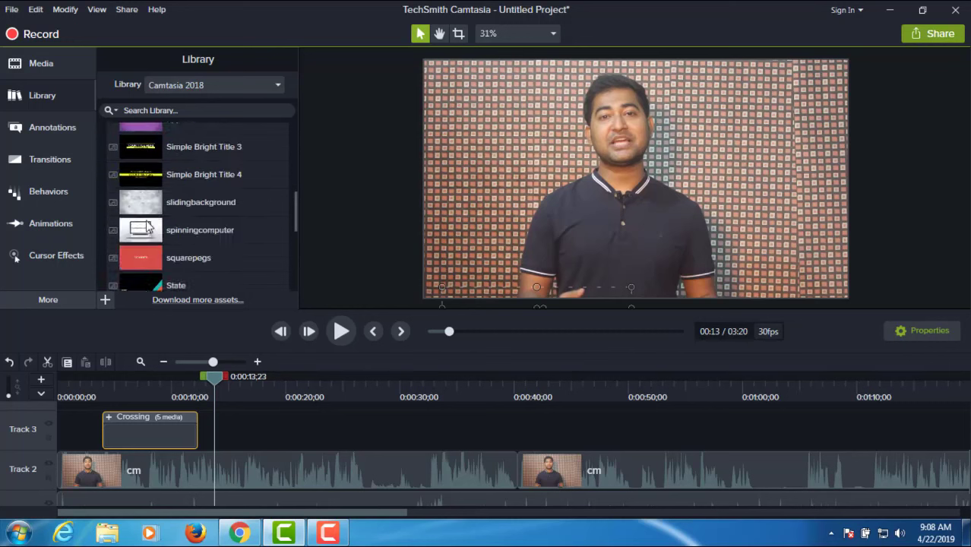
{"action": "scroll", "coordinate": [146, 220], "scroll_direction": "up", "scroll_amount": 8}
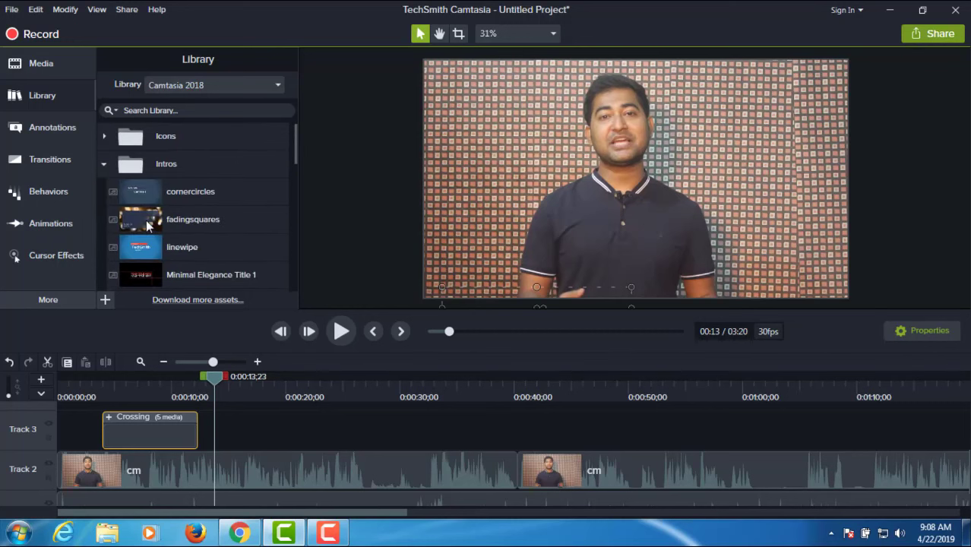
{"action": "left_click", "coordinate": [103, 137]}
{"action": "scroll", "coordinate": [167, 258], "scroll_direction": "down", "scroll_amount": 6}
{"action": "scroll", "coordinate": [176, 285], "scroll_direction": "up", "scroll_amount": 6}
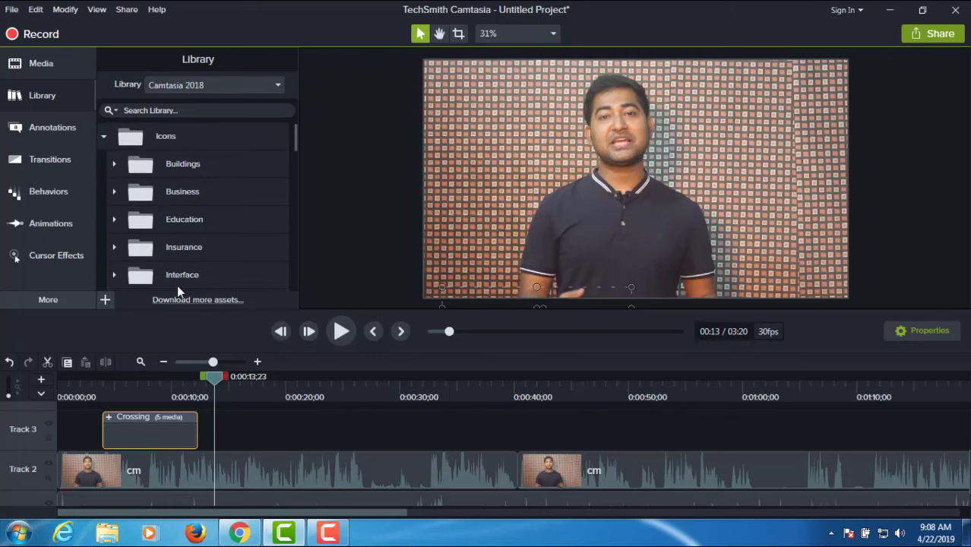
{"action": "left_click", "coordinate": [105, 137]}
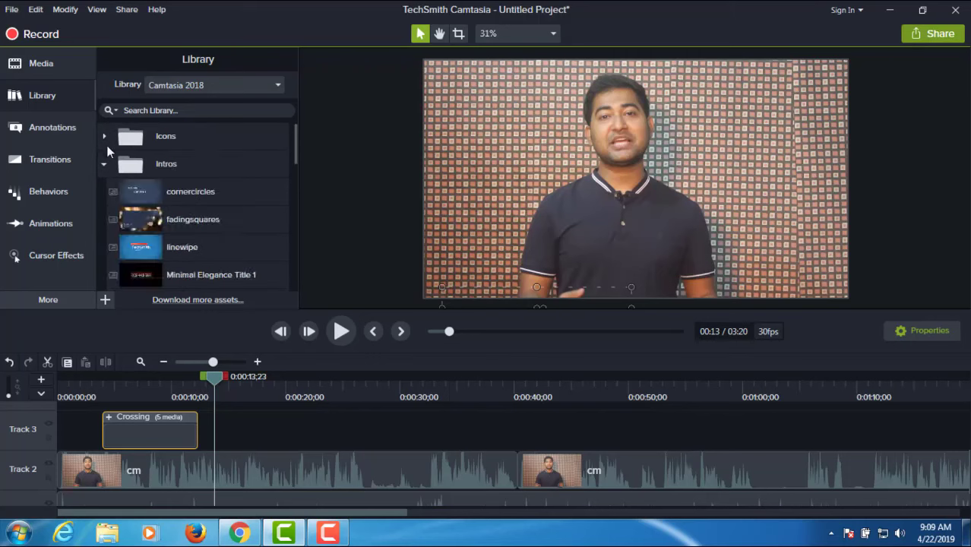
{"action": "left_click", "coordinate": [106, 164]}
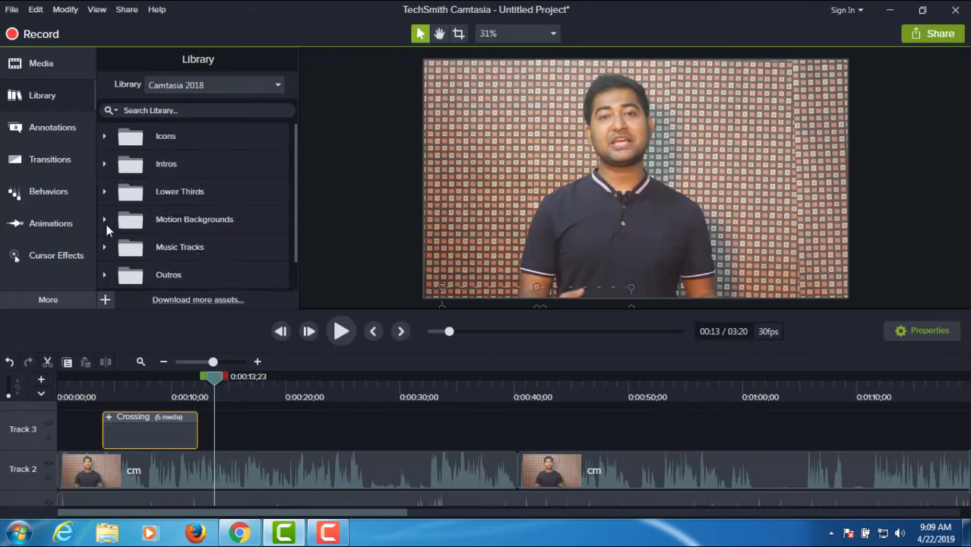
{"action": "scroll", "coordinate": [108, 242], "scroll_direction": "down", "scroll_amount": 1}
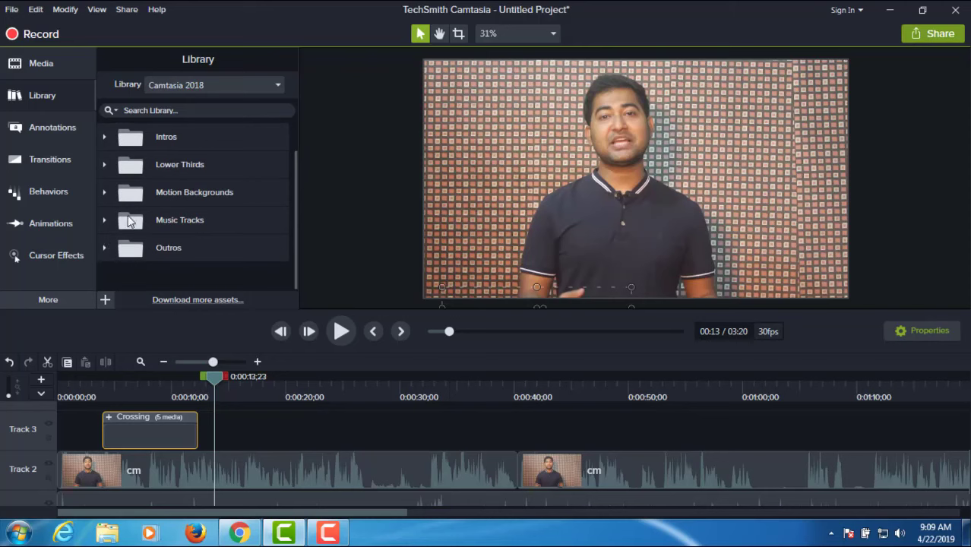
Show the callout annotations in all styles and look through the available designs
{"action": "left_click", "coordinate": [59, 127]}
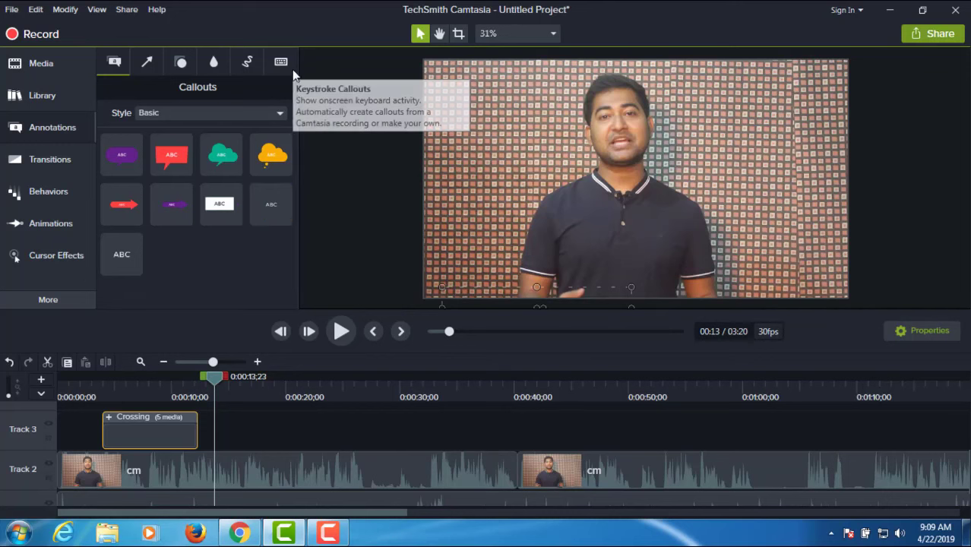
{"action": "left_click", "coordinate": [280, 112]}
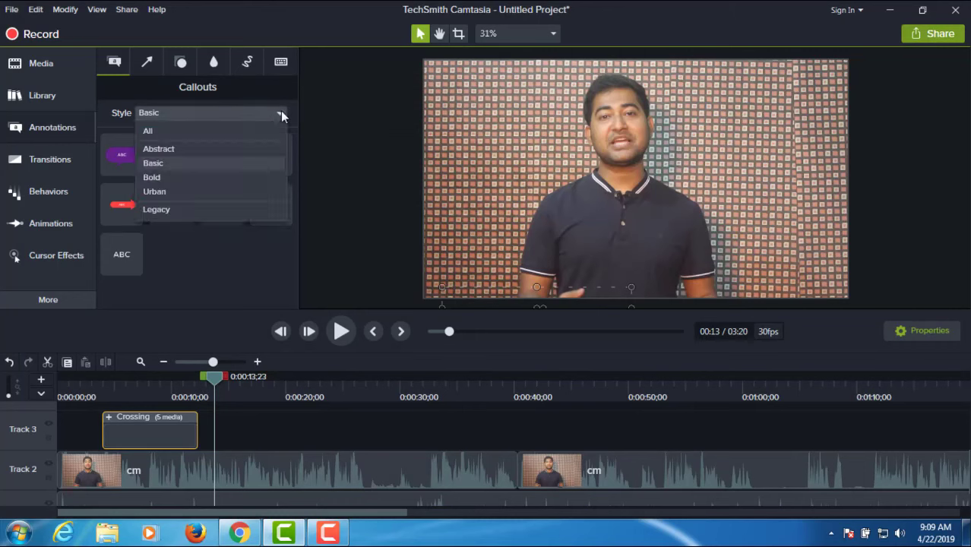
{"action": "left_click", "coordinate": [204, 129]}
{"action": "scroll", "coordinate": [215, 162], "scroll_direction": "down", "scroll_amount": 2}
{"action": "scroll", "coordinate": [216, 162], "scroll_direction": "down", "scroll_amount": 3}
{"action": "scroll", "coordinate": [217, 164], "scroll_direction": "up", "scroll_amount": 3}
{"action": "scroll", "coordinate": [216, 164], "scroll_direction": "down", "scroll_amount": 3}
{"action": "scroll", "coordinate": [217, 165], "scroll_direction": "up", "scroll_amount": 2}
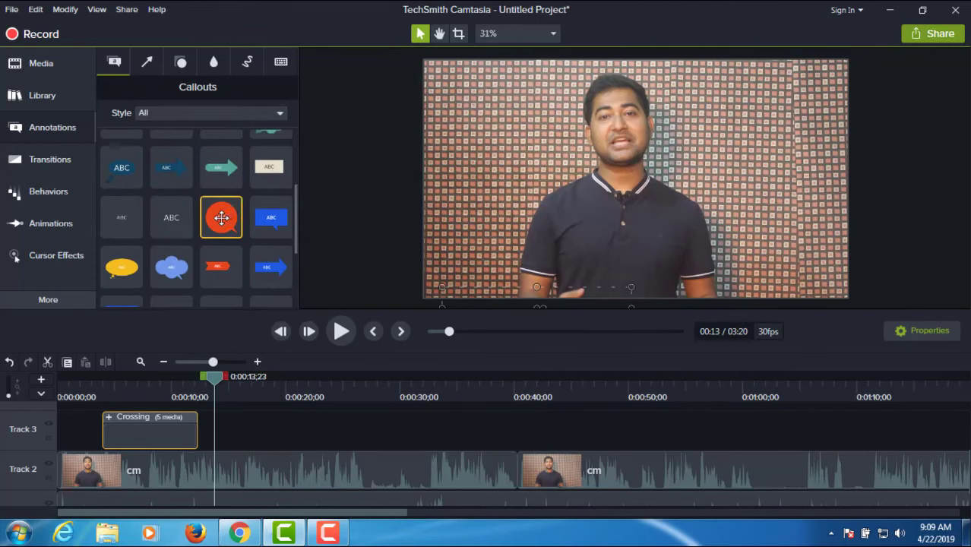
{"action": "scroll", "coordinate": [220, 216], "scroll_direction": "up", "scroll_amount": 1}
Add the orange rectangular callout at 0:00:13;23 and the teal arrow callout at about 0:00:22 on Track 3
{"action": "right_click", "coordinate": [186, 155]}
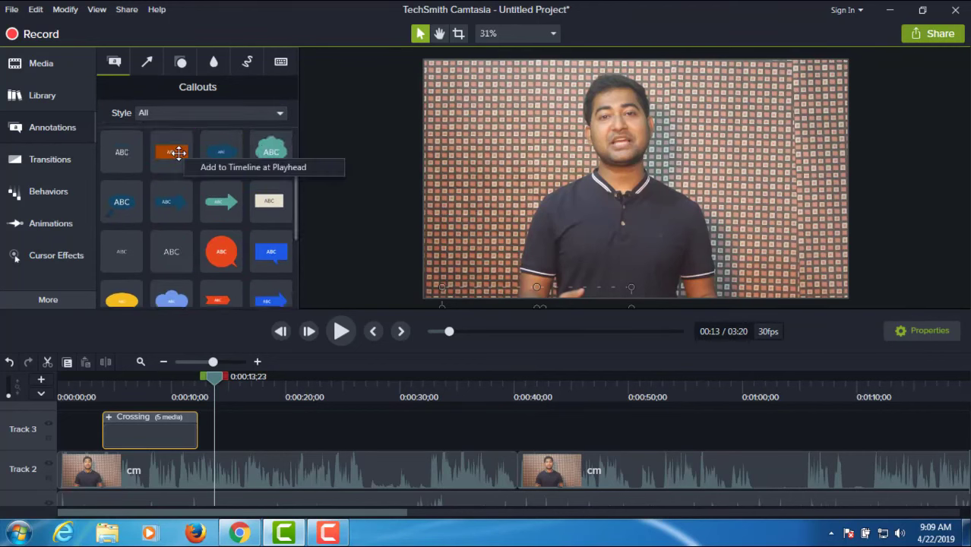
{"action": "left_click", "coordinate": [213, 167]}
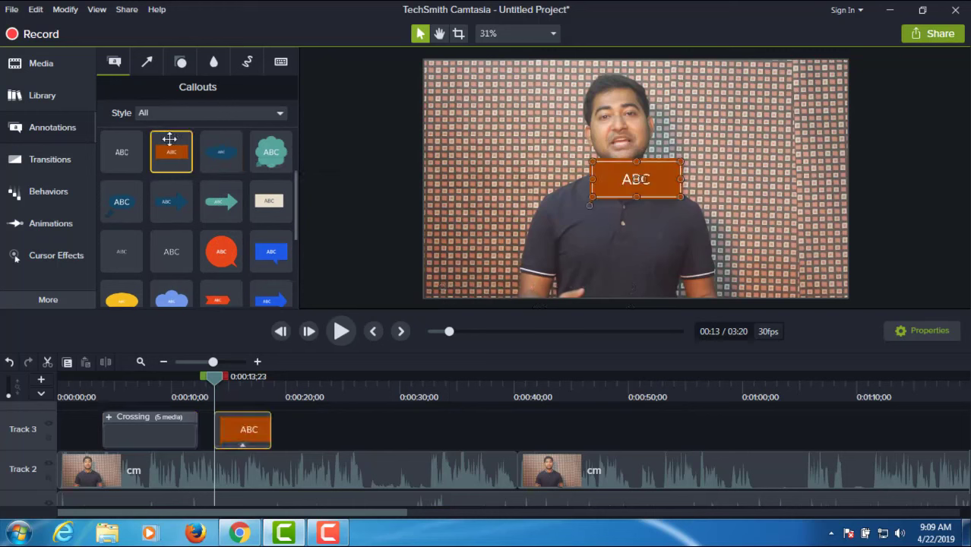
{"action": "left_click_drag", "start_coordinate": [235, 221], "coordinate": [319, 426]}
Preview the orange callout at 0:00:15;21 and the arrow callout at 0:00:25;24, select the arrow's text and show its properties
{"action": "left_click", "coordinate": [238, 378]}
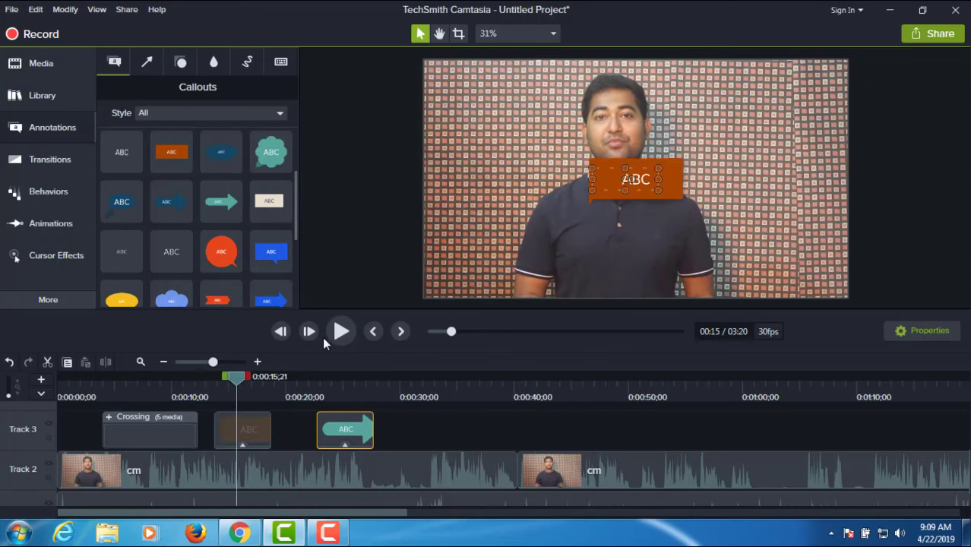
{"action": "left_click", "coordinate": [625, 179]}
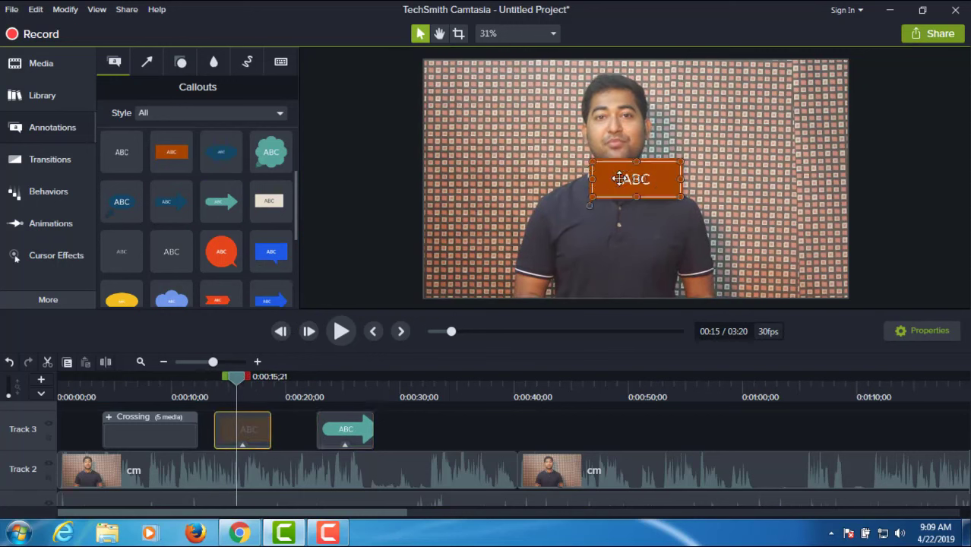
{"action": "left_click", "coordinate": [245, 380]}
{"action": "left_click", "coordinate": [351, 379]}
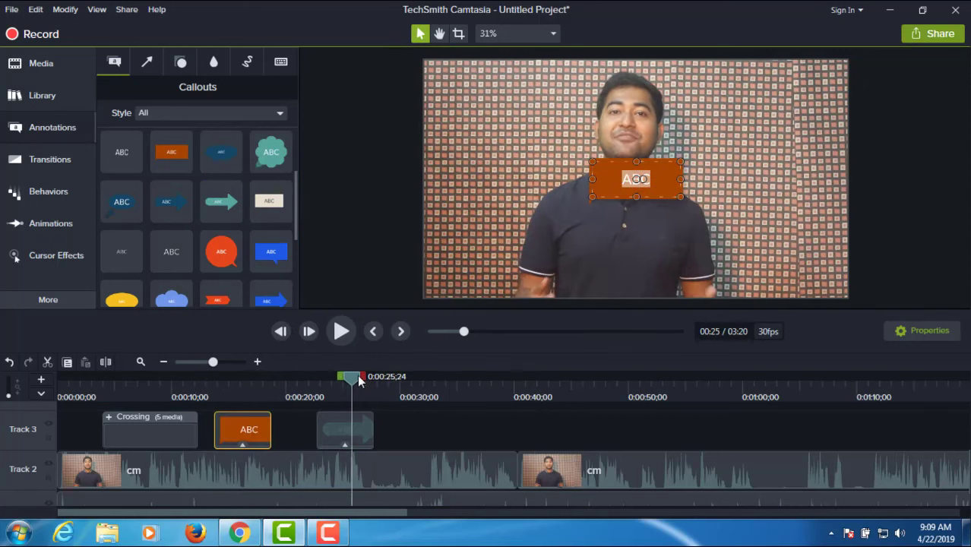
{"action": "double_click", "coordinate": [621, 179]}
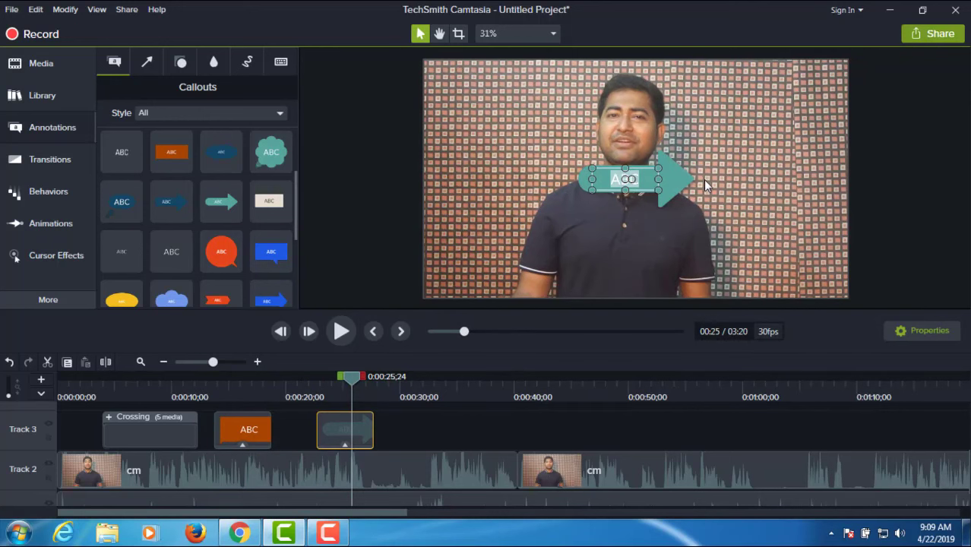
{"action": "left_click", "coordinate": [903, 331]}
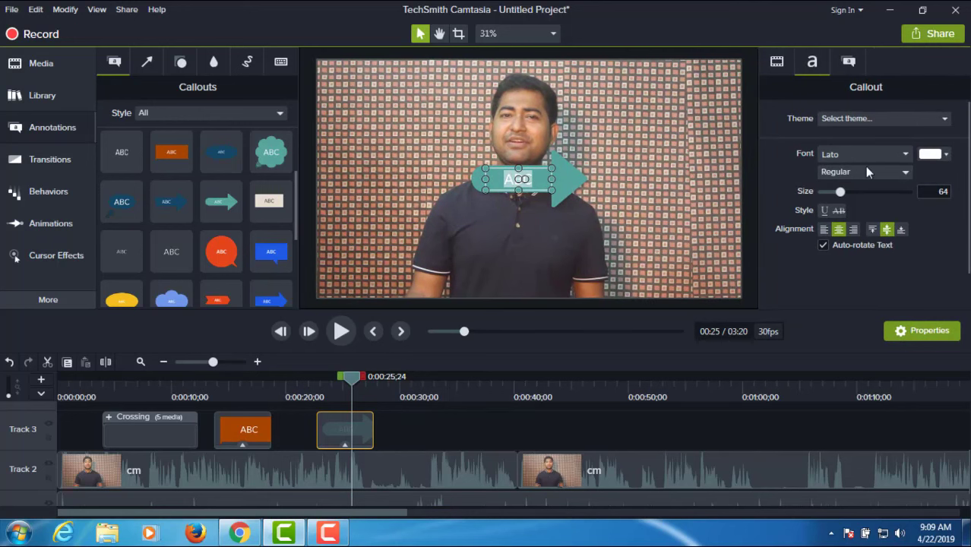
Delete the teal arrow callout and the orange callout from Track 3
{"action": "left_click", "coordinate": [576, 184]}
{"action": "left_click", "coordinate": [449, 433]}
{"action": "left_click", "coordinate": [568, 176]}
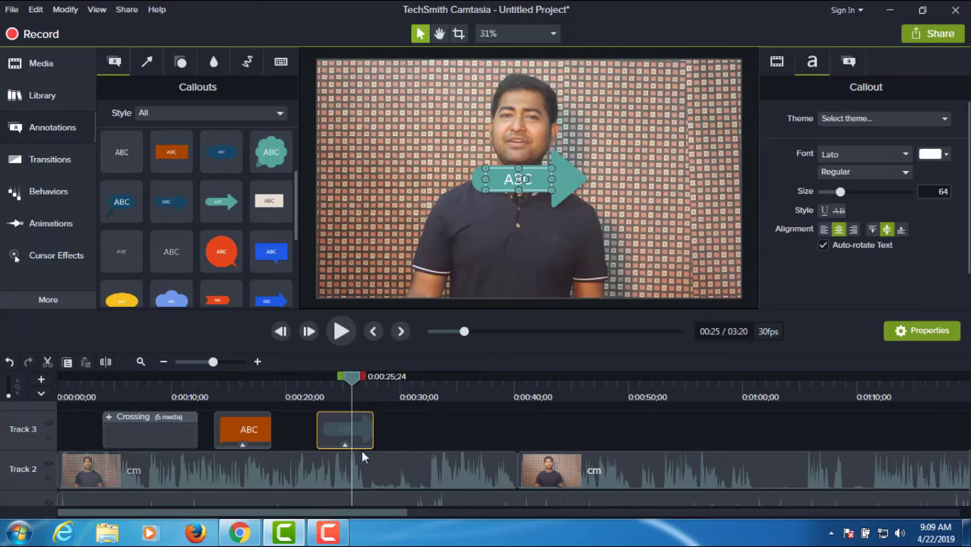
{"action": "key", "text": "Delete"}
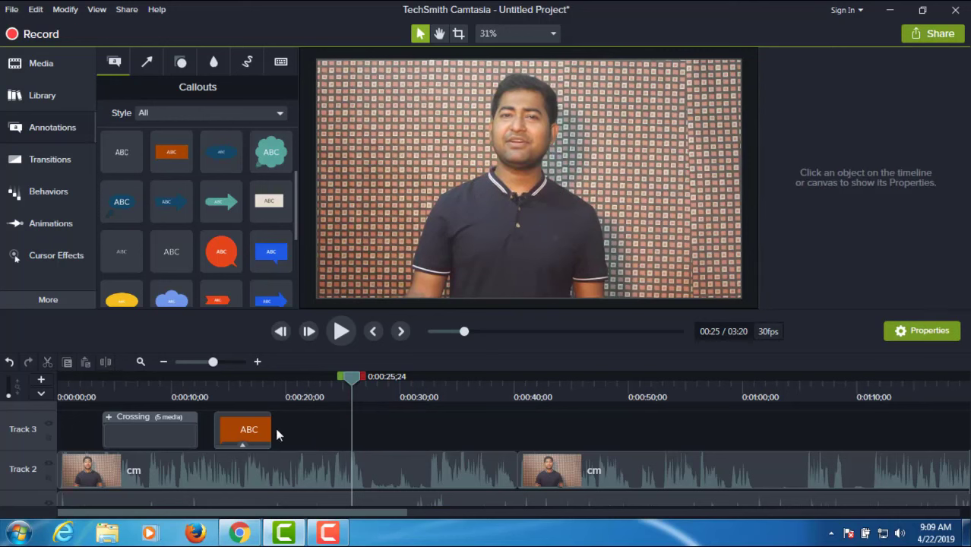
{"action": "left_click", "coordinate": [245, 432]}
{"action": "key", "text": "Delete"}
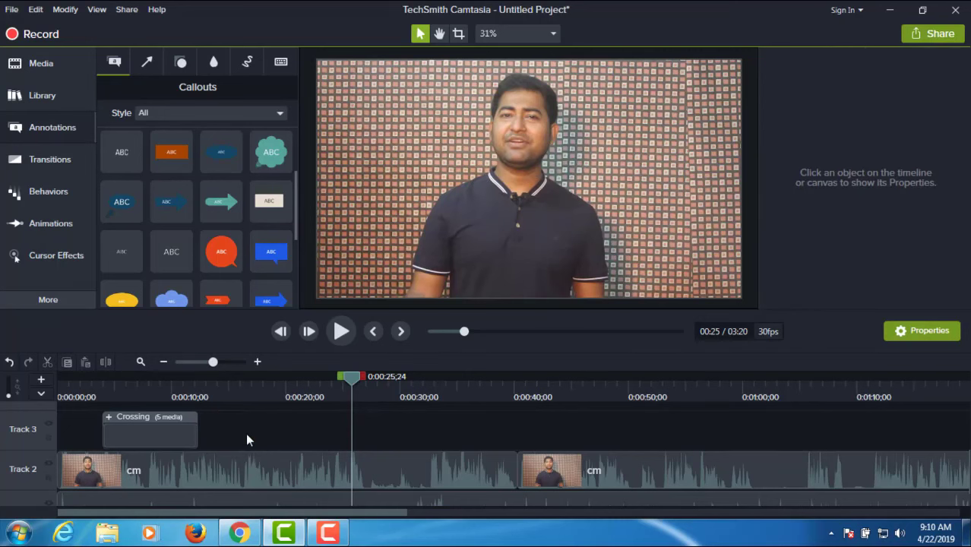
Glance through the Arrows & Lines and Shapes annotations and add a Blur annotation to Track 3 at 0:00:25;24
{"action": "left_click", "coordinate": [150, 63]}
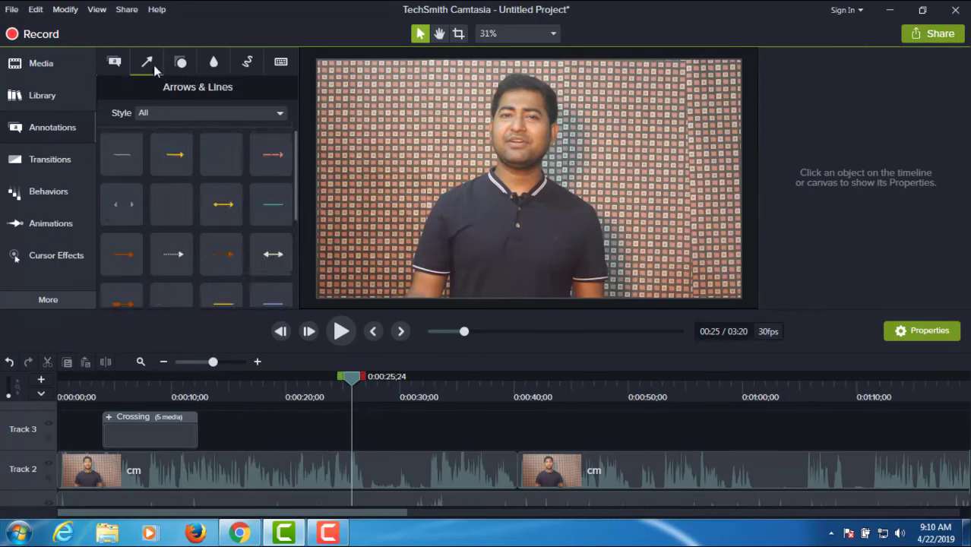
{"action": "left_click", "coordinate": [179, 64]}
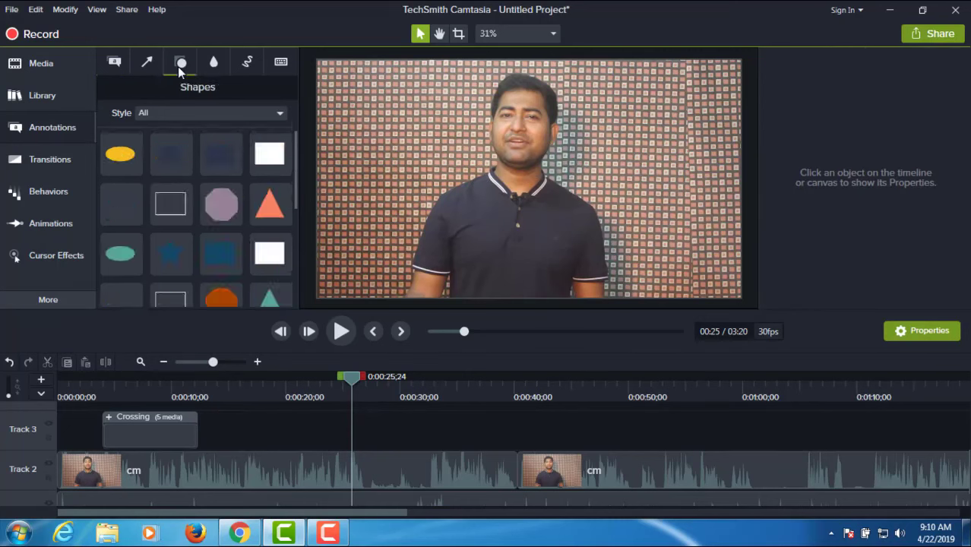
{"action": "left_click", "coordinate": [216, 65]}
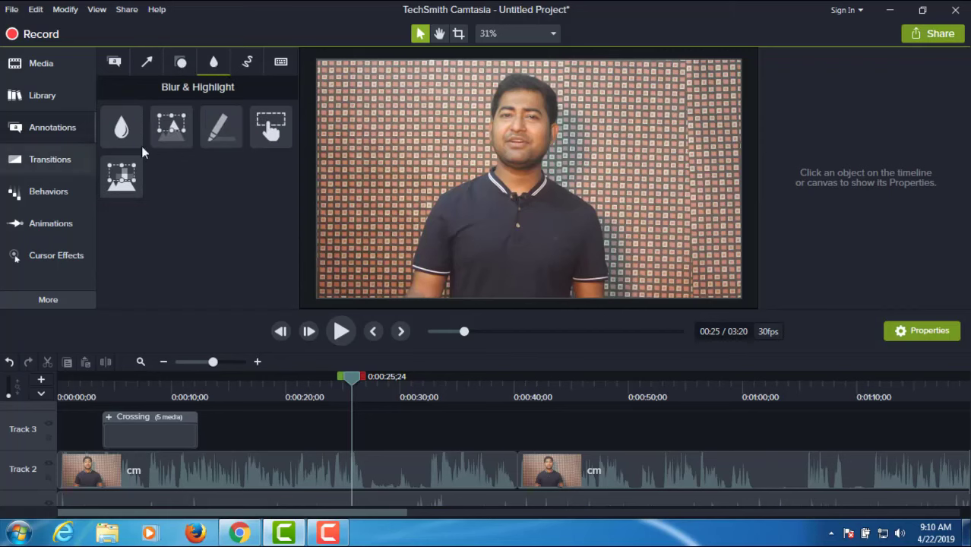
{"action": "left_click_drag", "start_coordinate": [120, 129], "coordinate": [354, 436]}
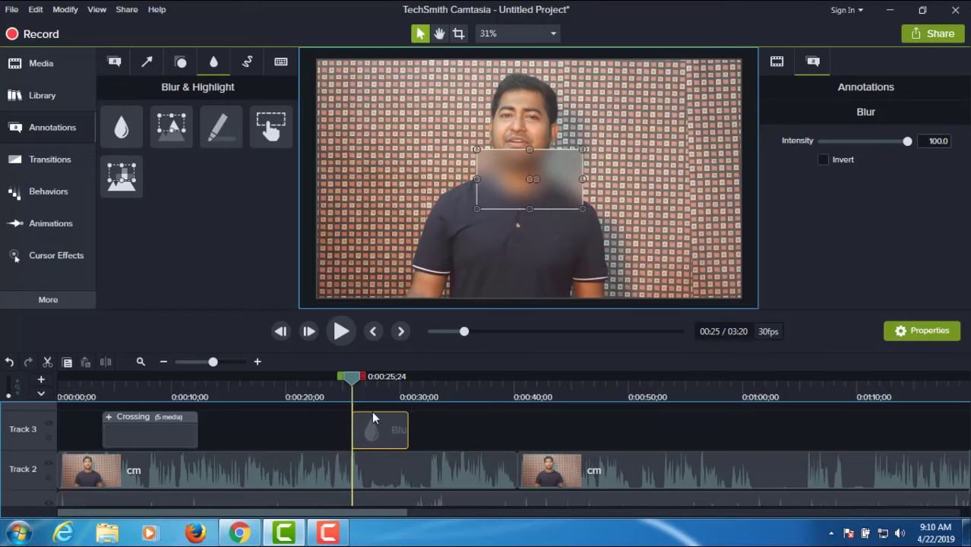
Move and enlarge the blur area to cover the speaker's face, and delete the blur from Track 3
{"action": "left_click_drag", "start_coordinate": [510, 159], "coordinate": [509, 95]}
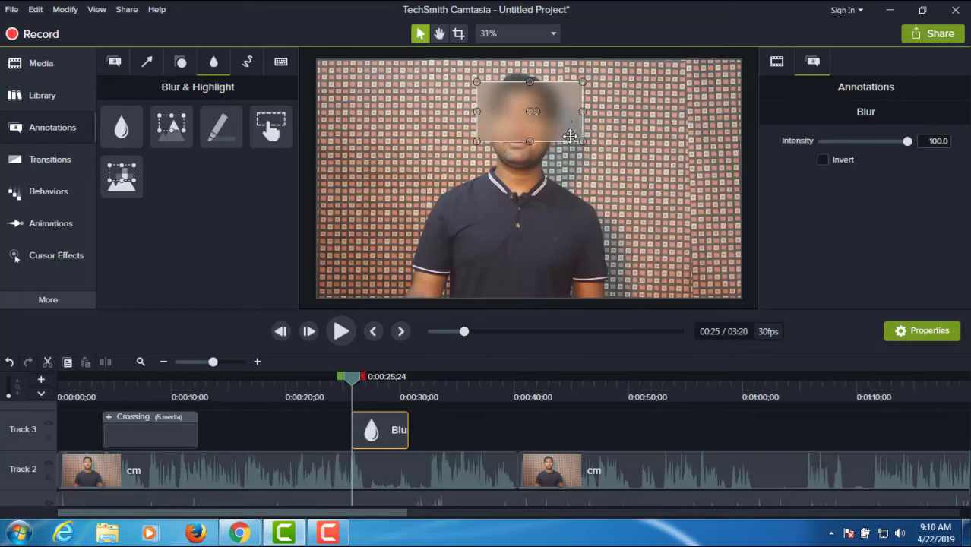
{"action": "left_click_drag", "start_coordinate": [581, 138], "coordinate": [613, 168]}
{"action": "left_click_drag", "start_coordinate": [546, 125], "coordinate": [524, 125]}
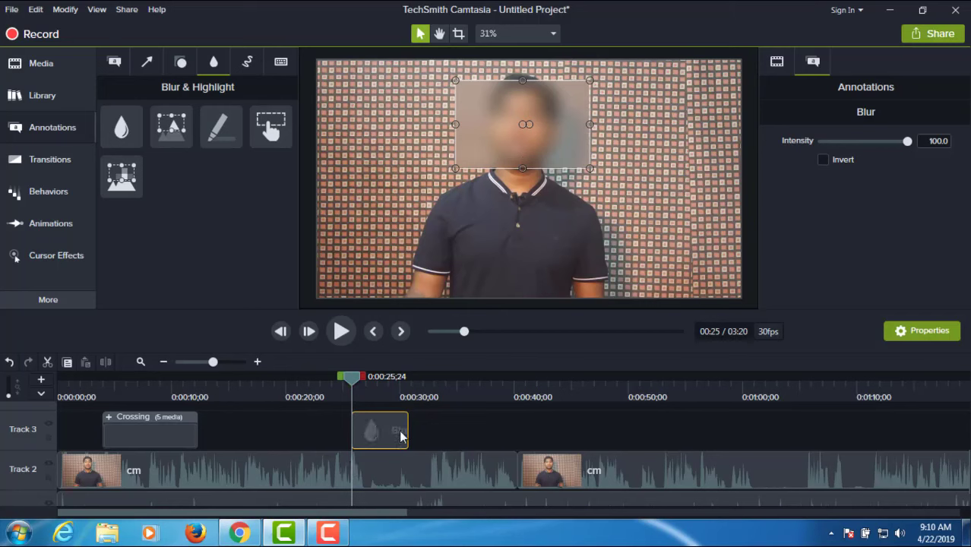
{"action": "key", "text": "Delete"}
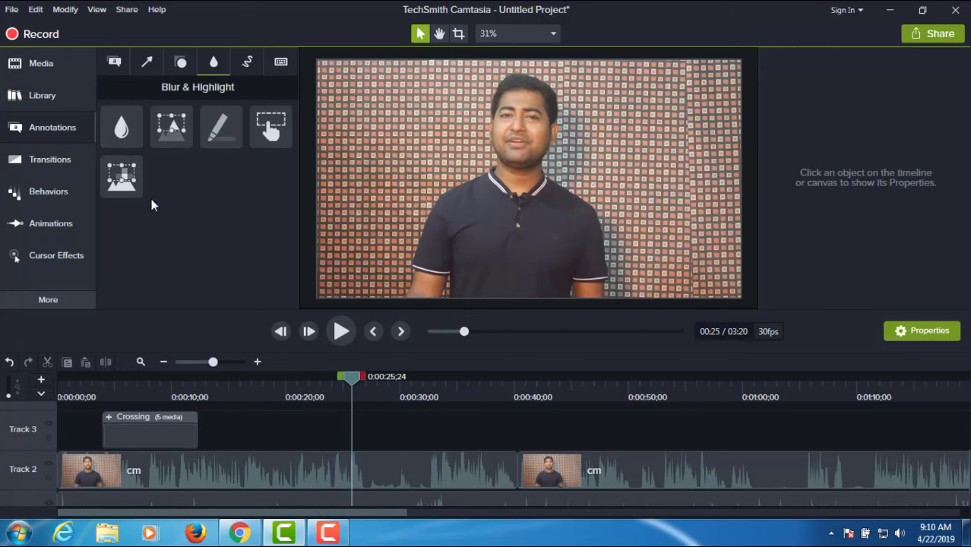
Add the Sketch Motion rectangle to Track 3 at 0:00:25;24 and preview it at 0:00:30;07
{"action": "left_click", "coordinate": [247, 65]}
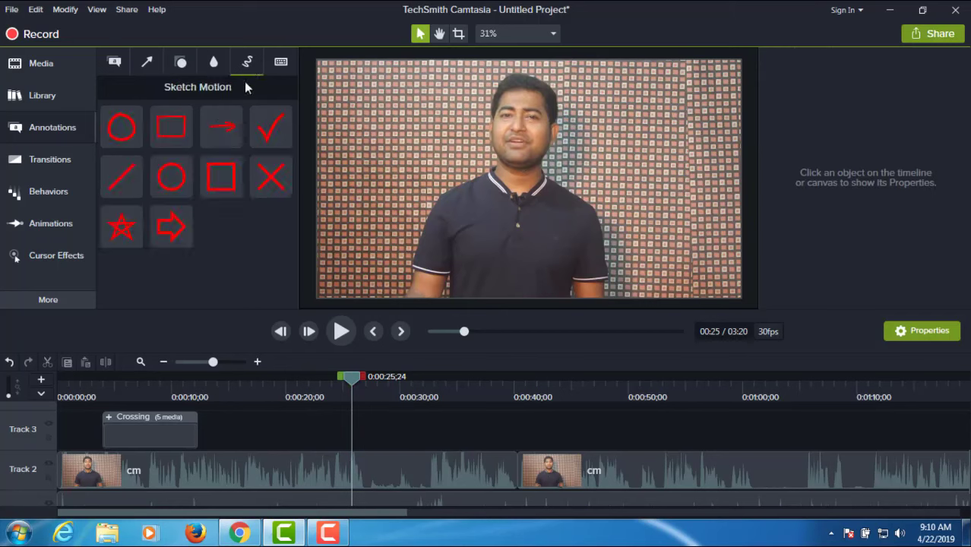
{"action": "right_click", "coordinate": [186, 127]}
{"action": "left_click", "coordinate": [227, 139]}
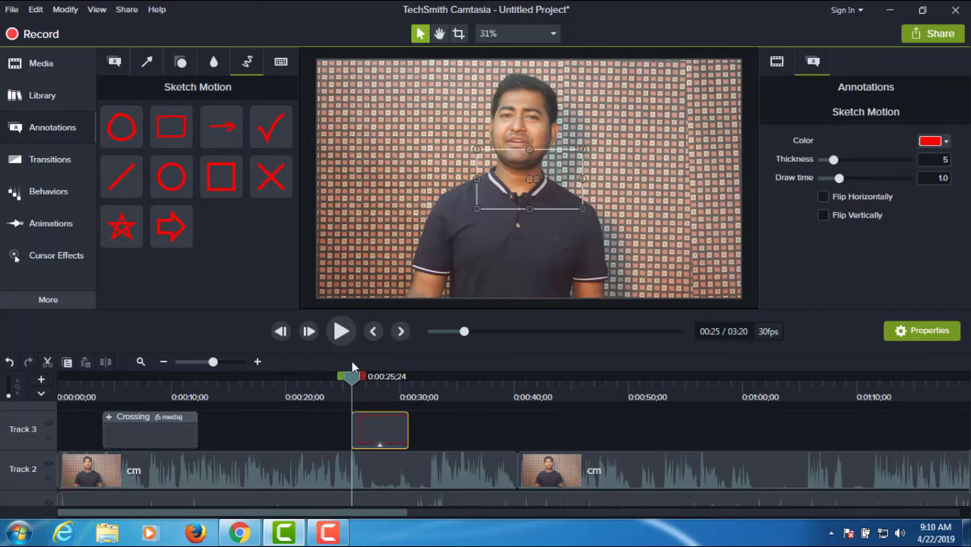
{"action": "left_click_drag", "start_coordinate": [355, 382], "coordinate": [402, 380]}
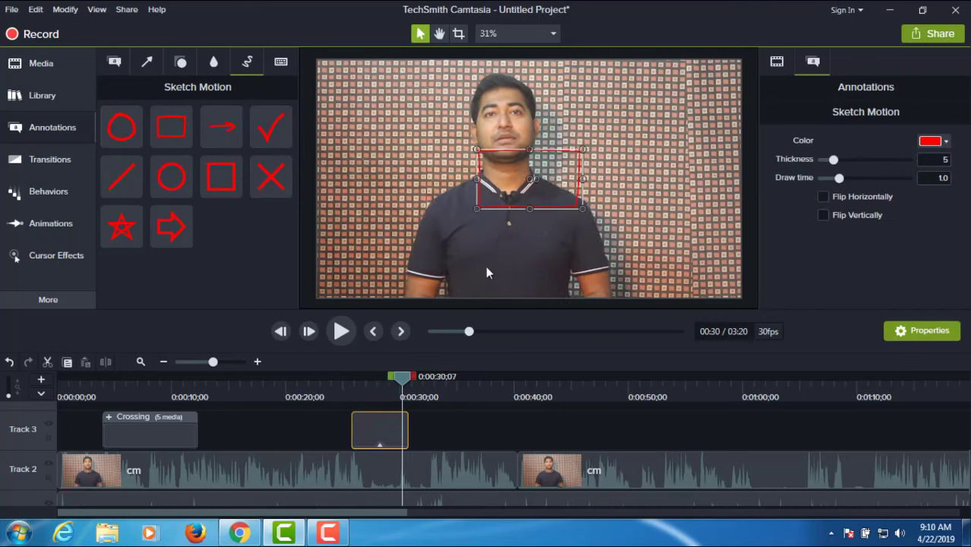
Move and enlarge the sketched rectangle to frame the speaker's head, and delete it from Track 3
{"action": "left_click_drag", "start_coordinate": [513, 163], "coordinate": [488, 94]}
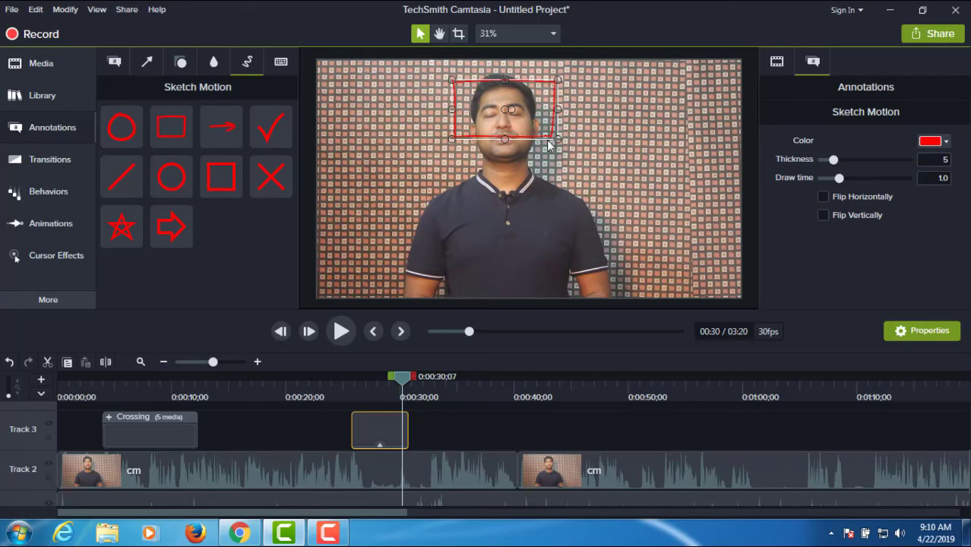
{"action": "left_click_drag", "start_coordinate": [559, 139], "coordinate": [604, 190]}
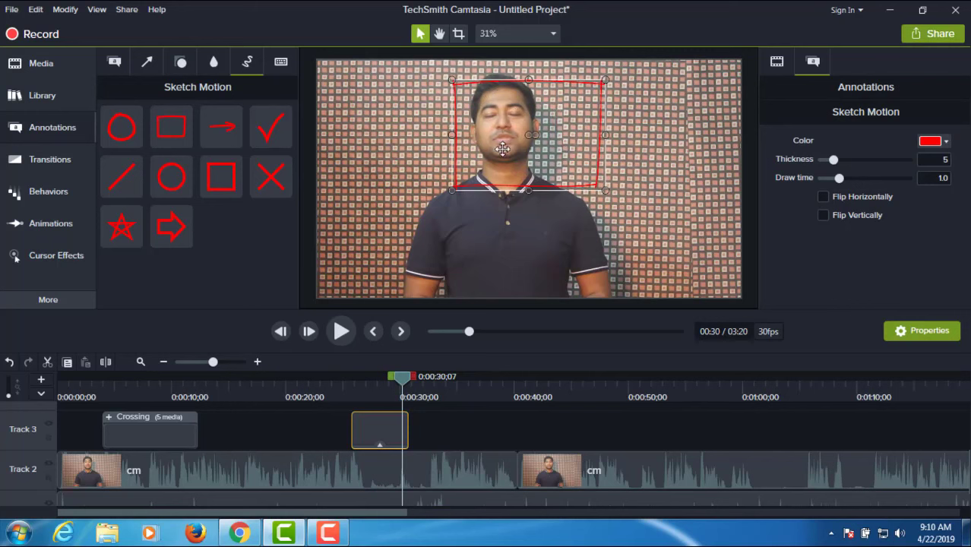
{"action": "left_click_drag", "start_coordinate": [502, 148], "coordinate": [477, 136]}
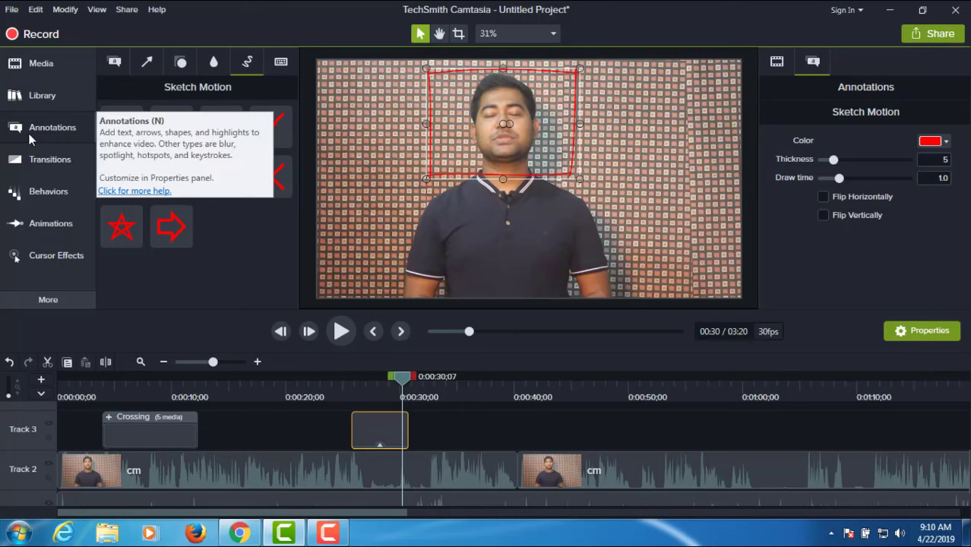
{"action": "key", "text": "Delete"}
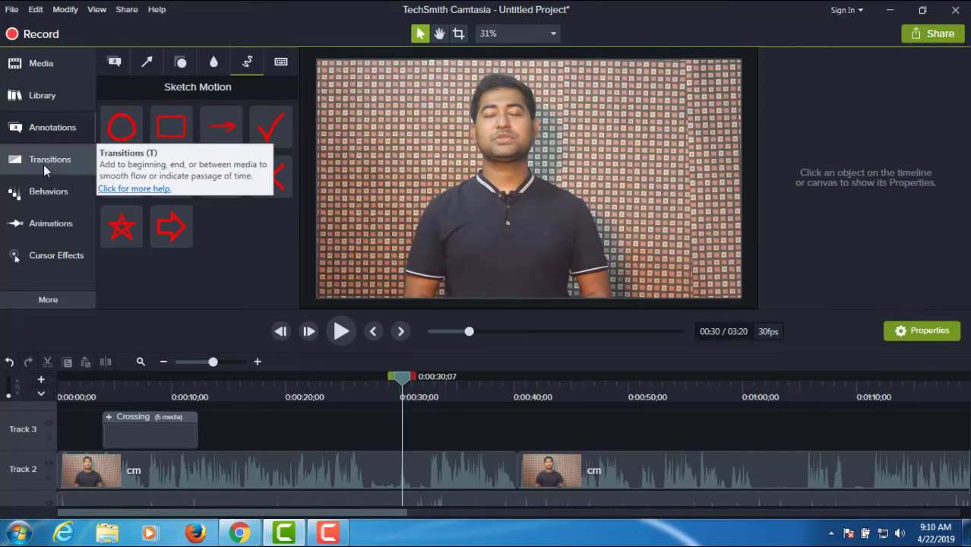
Show the transitions and place the playhead at 0:01:44;10, just before the download clip on Track 2
{"action": "left_click", "coordinate": [43, 167]}
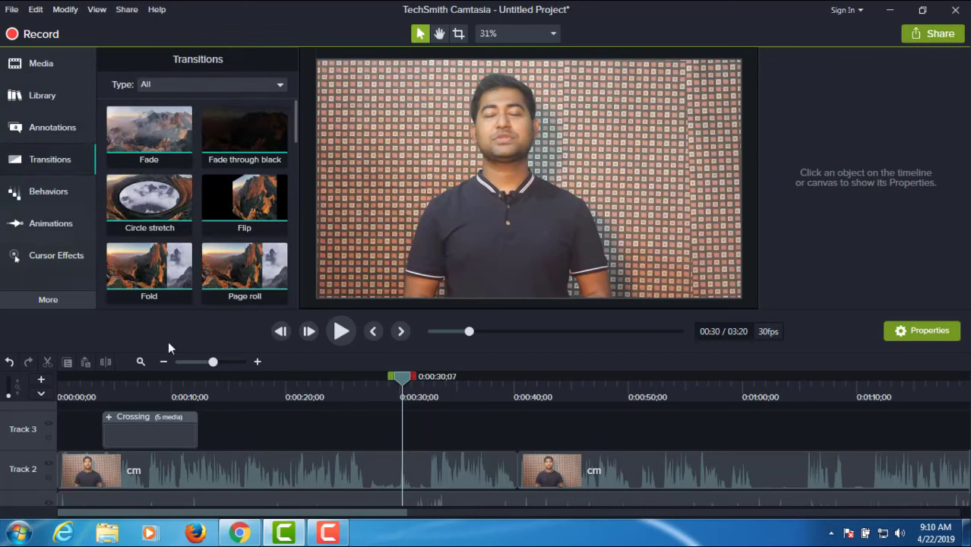
{"action": "left_click", "coordinate": [198, 361]}
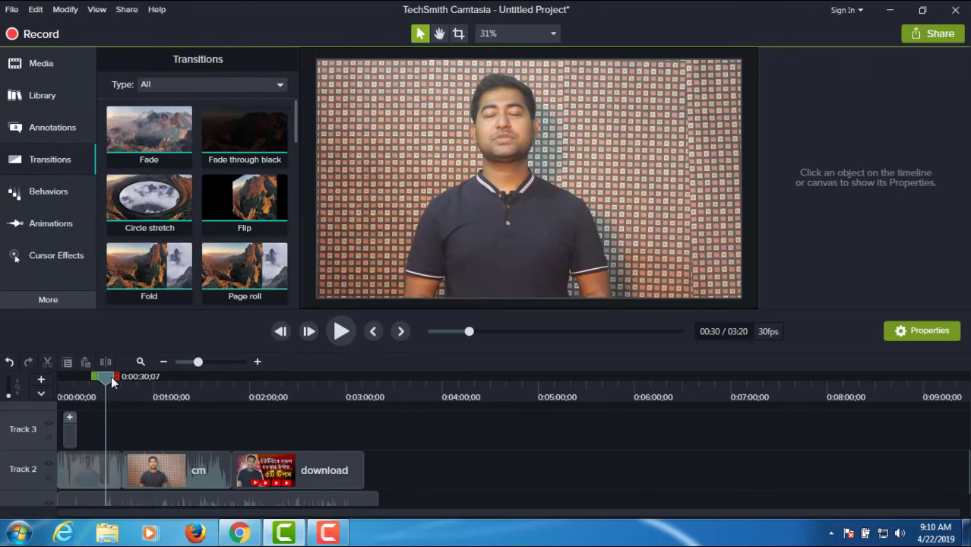
{"action": "left_click_drag", "start_coordinate": [111, 381], "coordinate": [225, 377]}
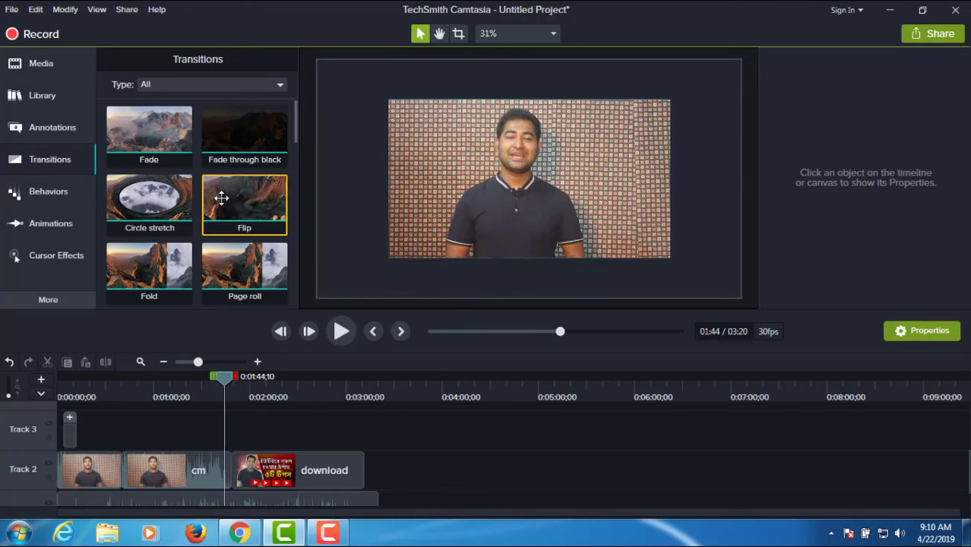
{"action": "scroll", "coordinate": [221, 198], "scroll_direction": "down", "scroll_amount": 1}
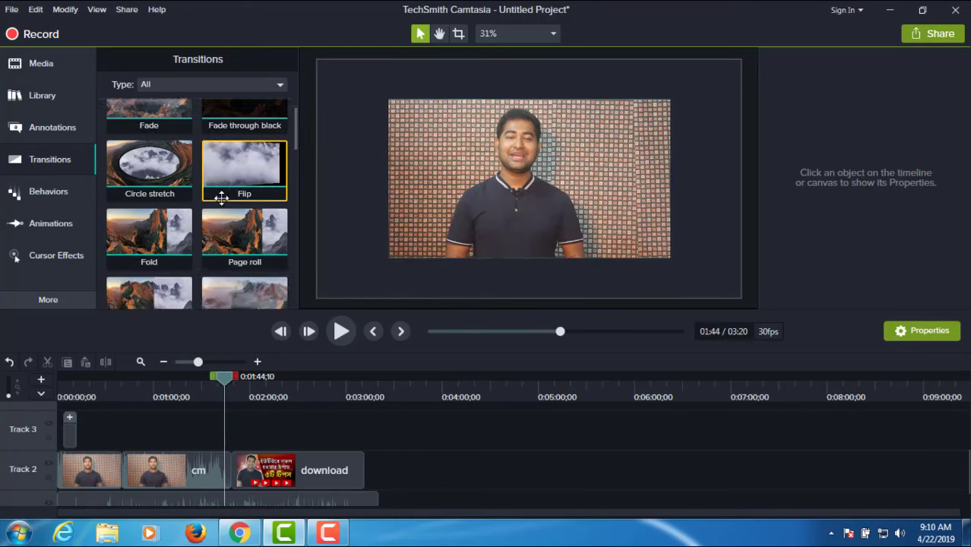
{"action": "scroll", "coordinate": [221, 198], "scroll_direction": "up", "scroll_amount": 1}
Add a Fade transition between the second cm clip and the download clip on Track 2
{"action": "left_click_drag", "start_coordinate": [152, 134], "coordinate": [235, 473]}
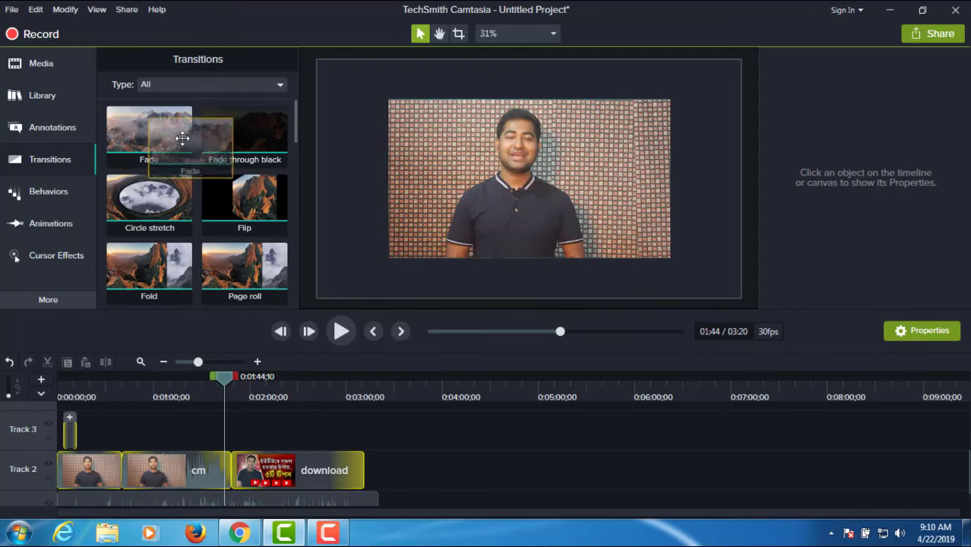
{"action": "left_click", "coordinate": [277, 480]}
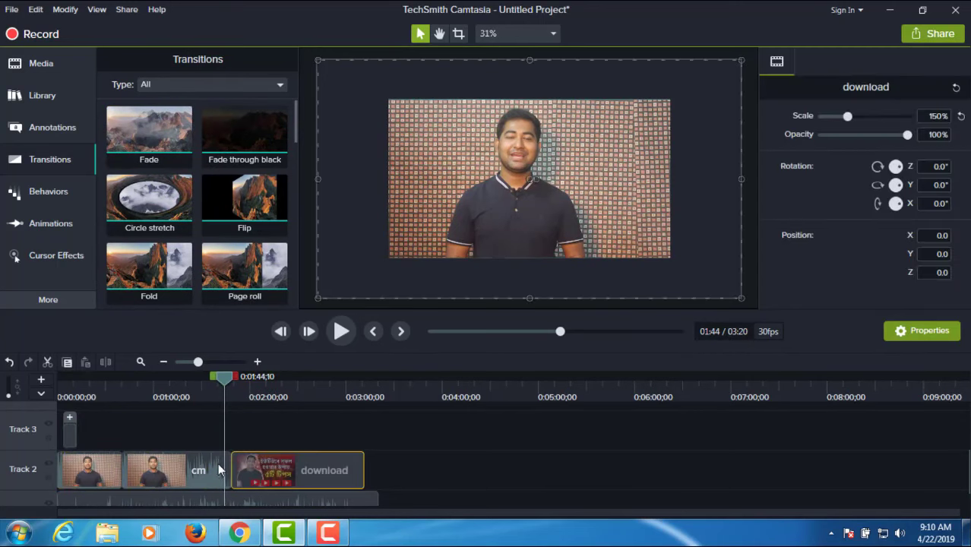
{"action": "right_click", "coordinate": [186, 137]}
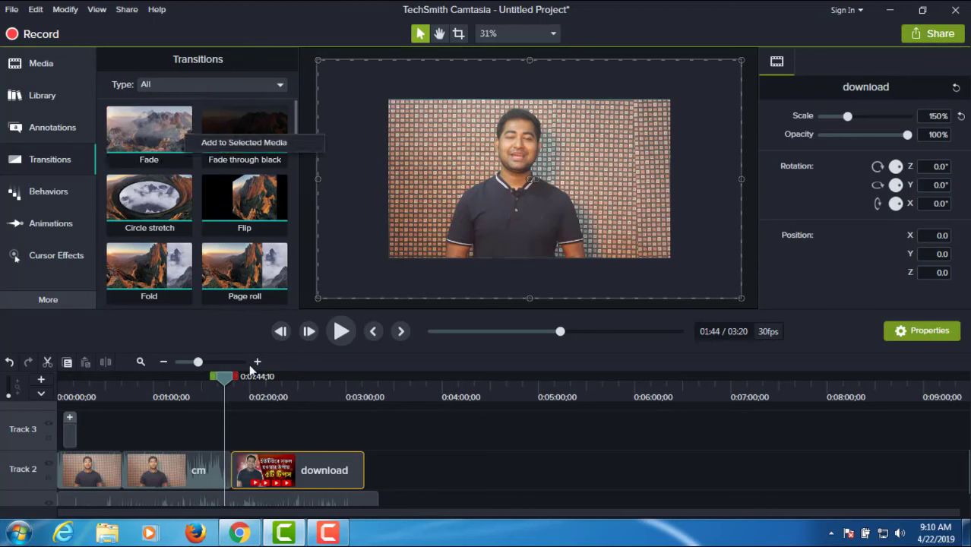
{"action": "left_click_drag", "start_coordinate": [151, 132], "coordinate": [225, 469]}
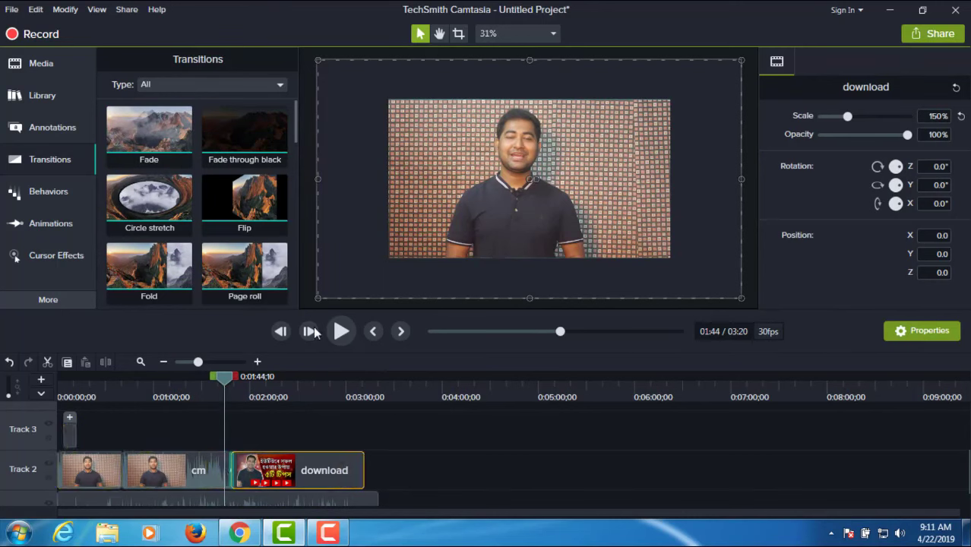
Enlarge the second cm clip on Track 2 to about 150% scale so it fills the canvas
{"action": "left_click", "coordinate": [537, 201]}
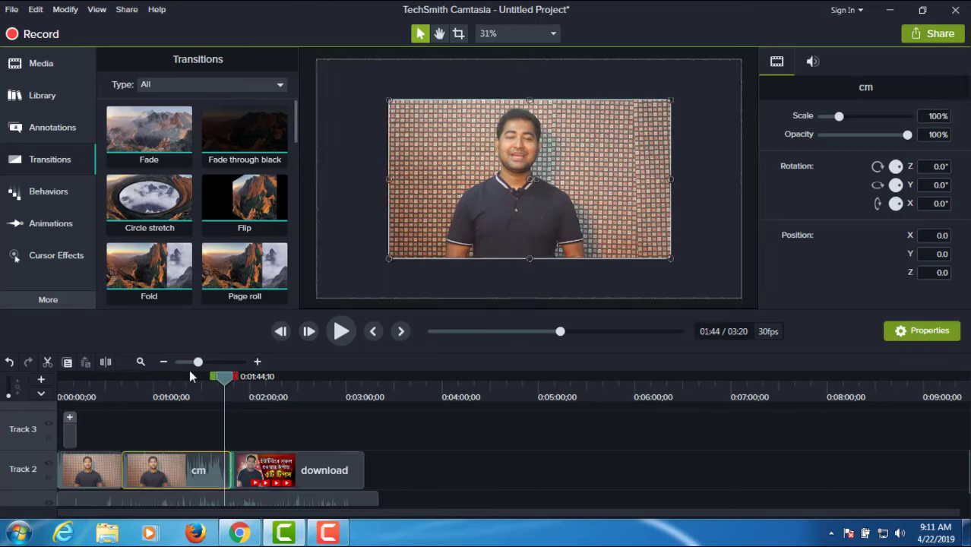
{"action": "left_click", "coordinate": [103, 404]}
{"action": "left_click", "coordinate": [102, 475]}
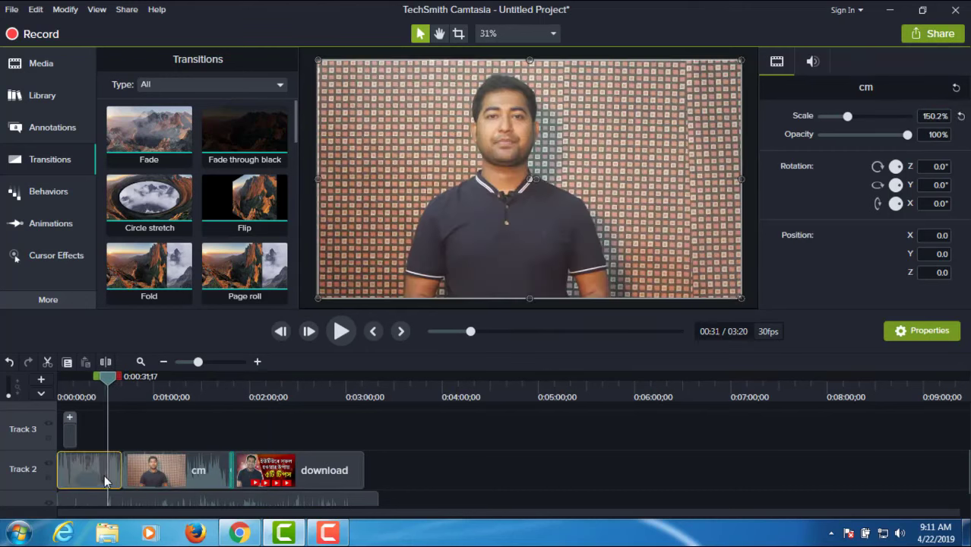
{"action": "left_click_drag", "start_coordinate": [107, 382], "coordinate": [204, 385]}
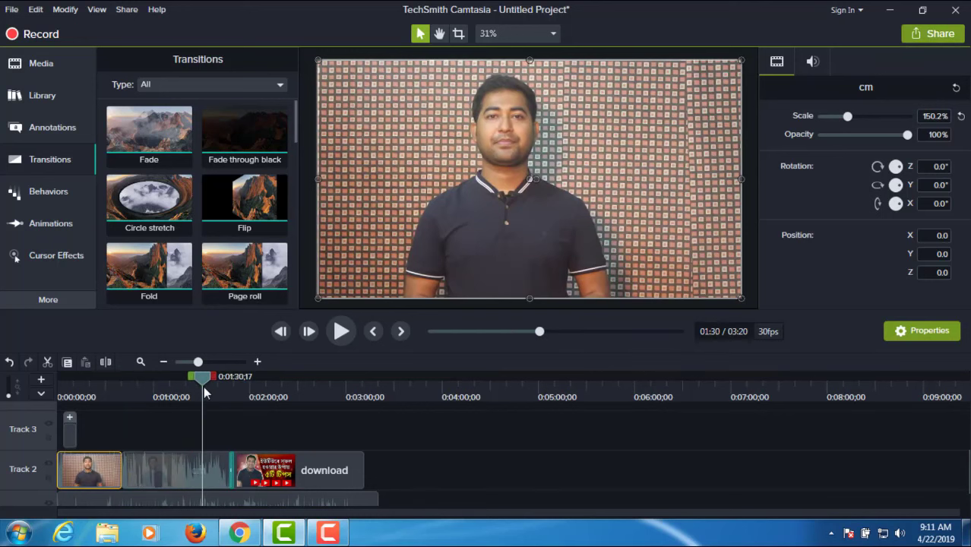
{"action": "left_click", "coordinate": [196, 469]}
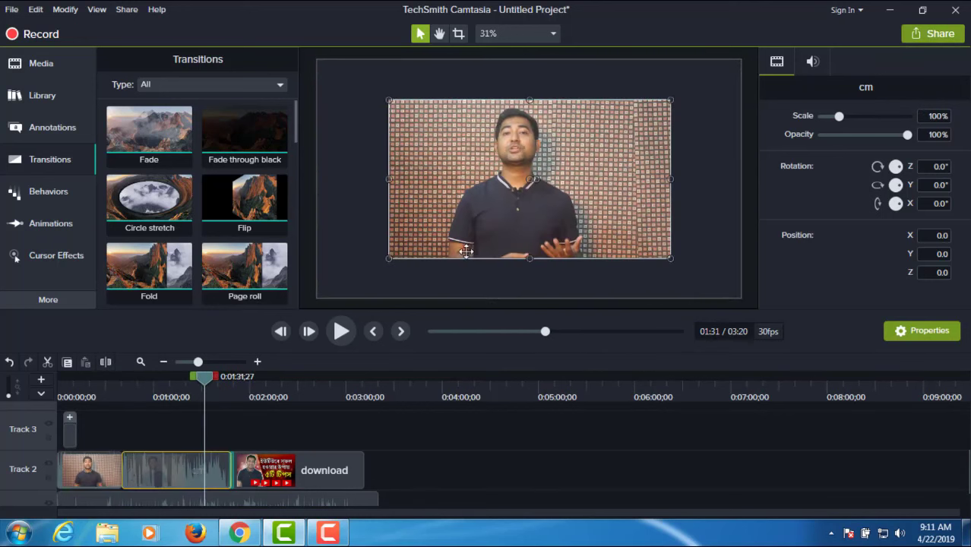
{"action": "left_click_drag", "start_coordinate": [388, 259], "coordinate": [318, 297]}
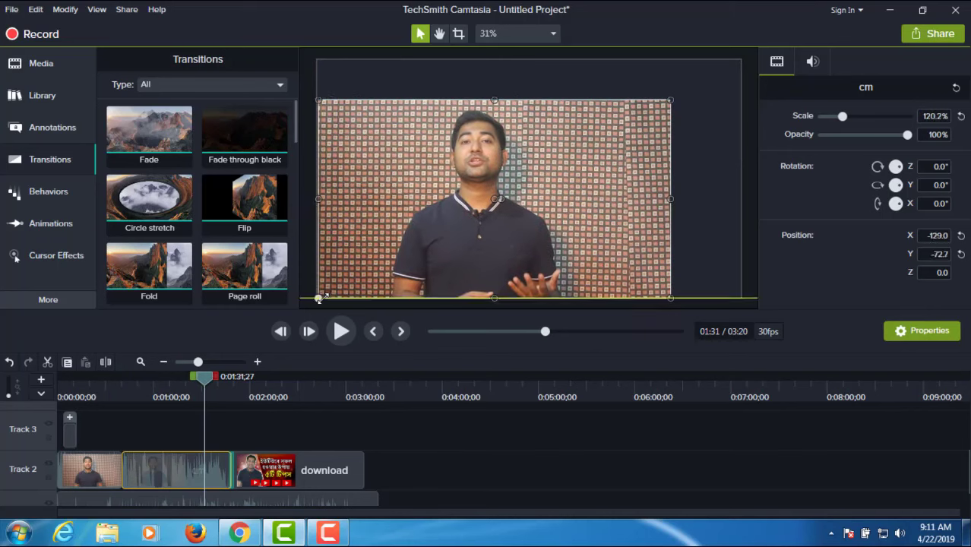
{"action": "left_click_drag", "start_coordinate": [670, 100], "coordinate": [740, 60]}
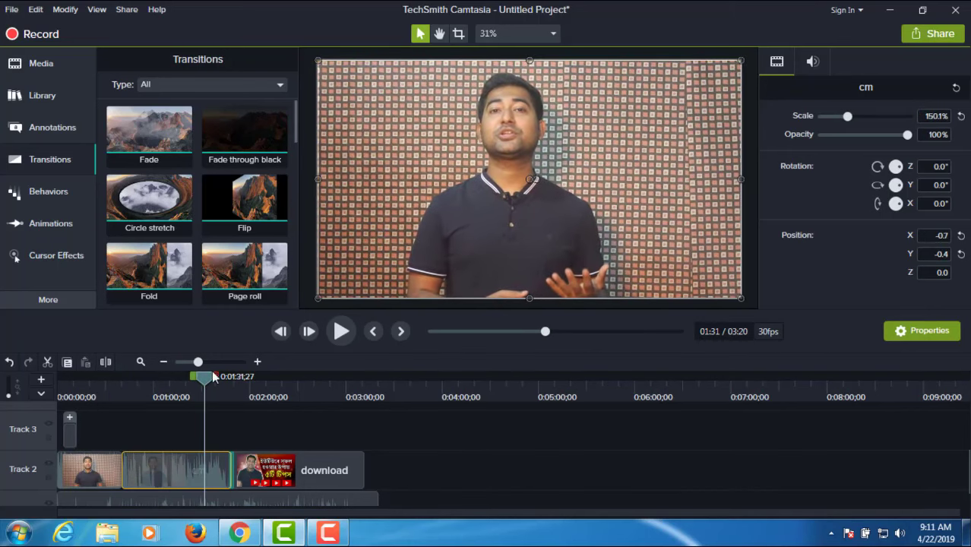
Play back the Fade transition between the second cm clip and the download clip, and browse the other transitions
{"action": "left_click_drag", "start_coordinate": [203, 380], "coordinate": [225, 384]}
{"action": "left_click", "coordinate": [340, 331]}
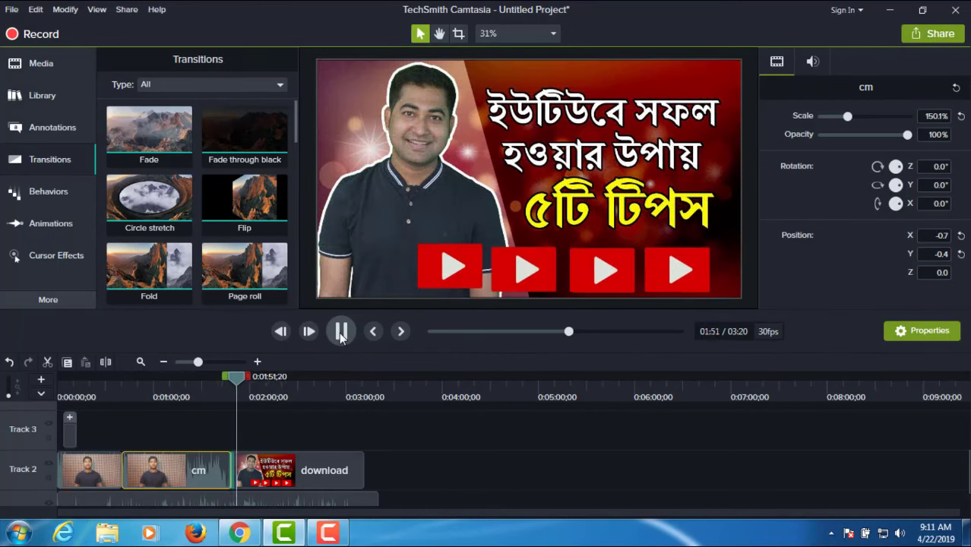
{"action": "left_click", "coordinate": [340, 331]}
{"action": "scroll", "coordinate": [245, 287], "scroll_direction": "down", "scroll_amount": 10}
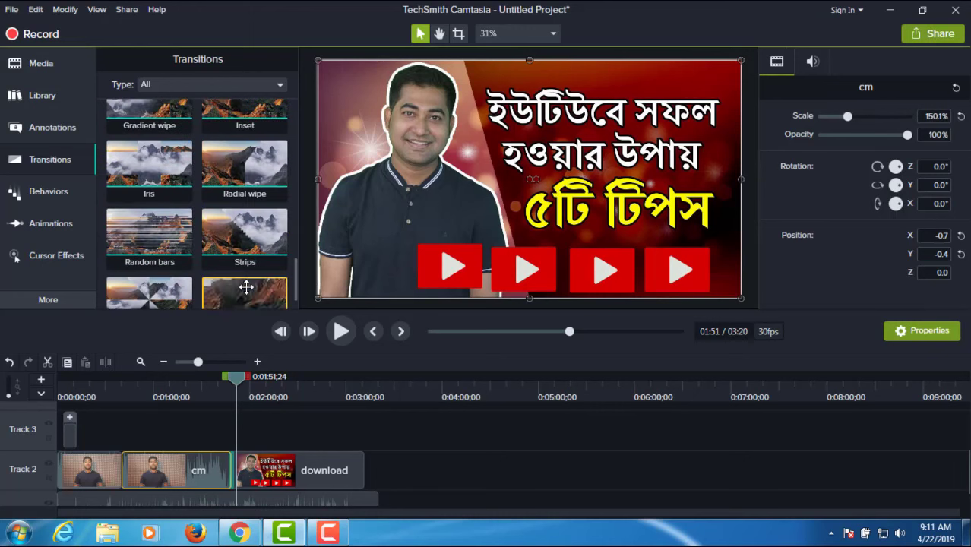
{"action": "scroll", "coordinate": [245, 288], "scroll_direction": "down", "scroll_amount": 1}
{"action": "scroll", "coordinate": [245, 287], "scroll_direction": "up", "scroll_amount": 8}
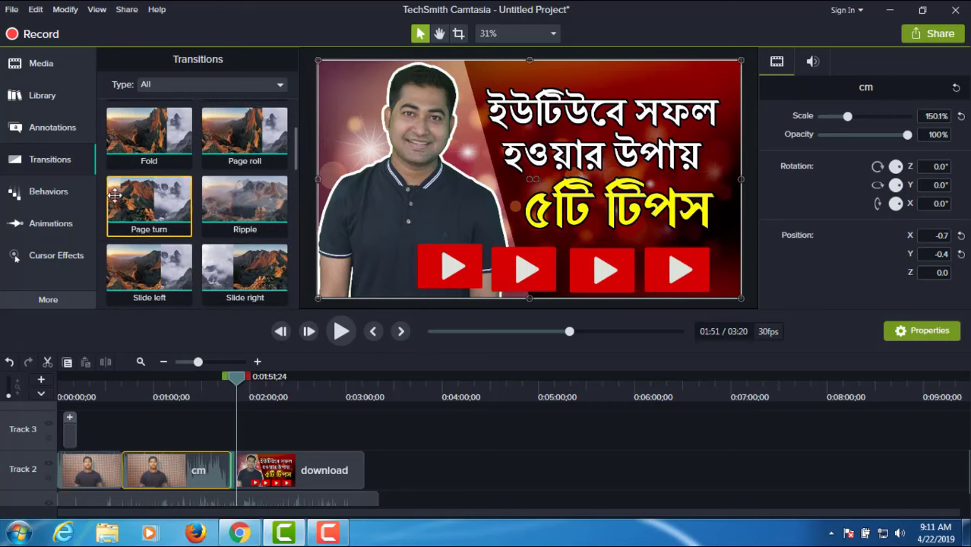
Show the behaviors and select the download clip on Track 2 with the playhead at 0:02:06;13
{"action": "left_click", "coordinate": [56, 196]}
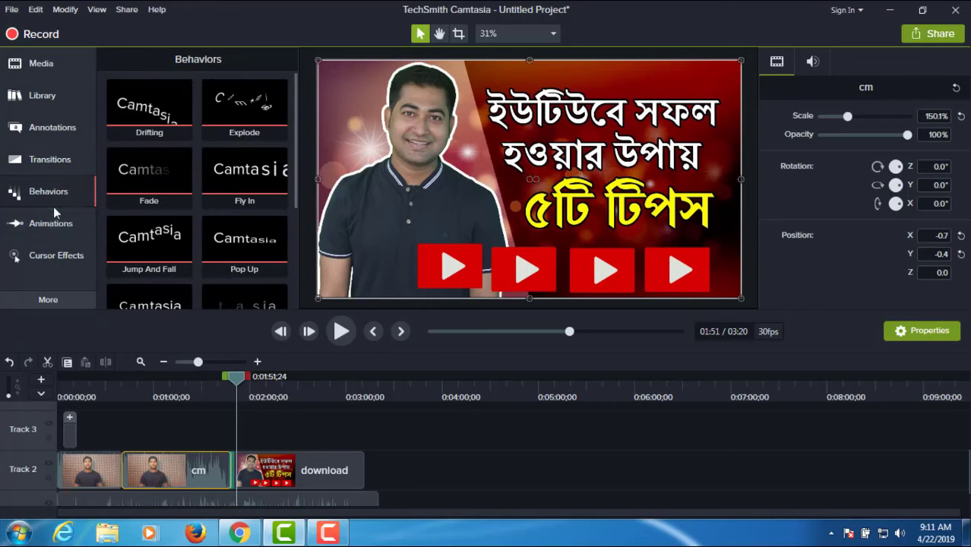
{"action": "left_click_drag", "start_coordinate": [232, 385], "coordinate": [111, 381]}
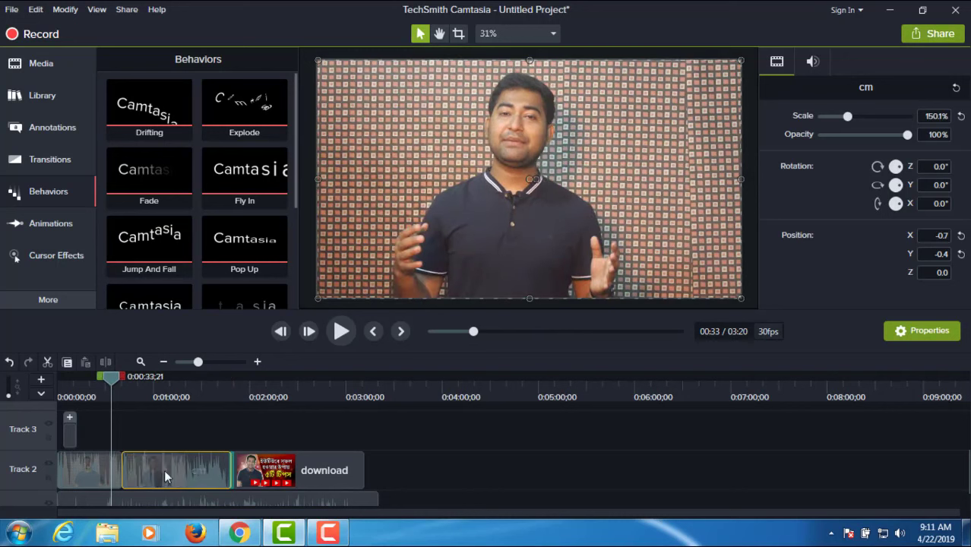
{"action": "left_click_drag", "start_coordinate": [115, 379], "coordinate": [268, 377]}
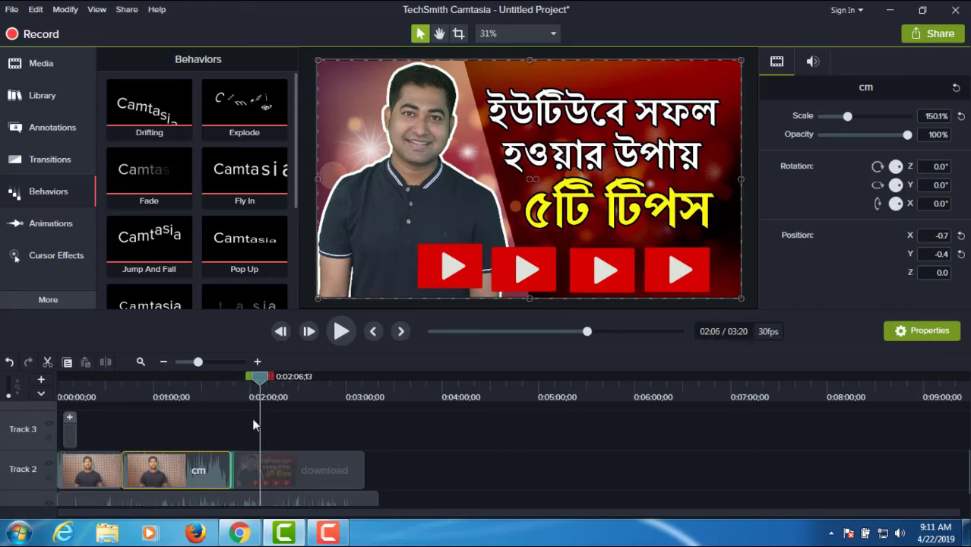
{"action": "left_click", "coordinate": [240, 476]}
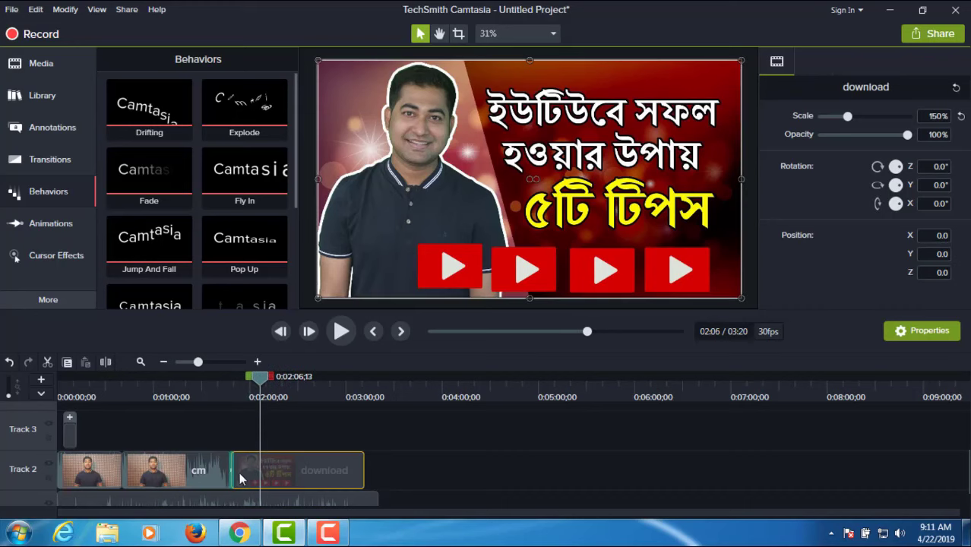
Delete the Fade transition between the second cm clip and the download clip on Track 2
{"action": "left_click", "coordinate": [229, 477]}
{"action": "left_click", "coordinate": [234, 480]}
{"action": "left_click", "coordinate": [215, 362]}
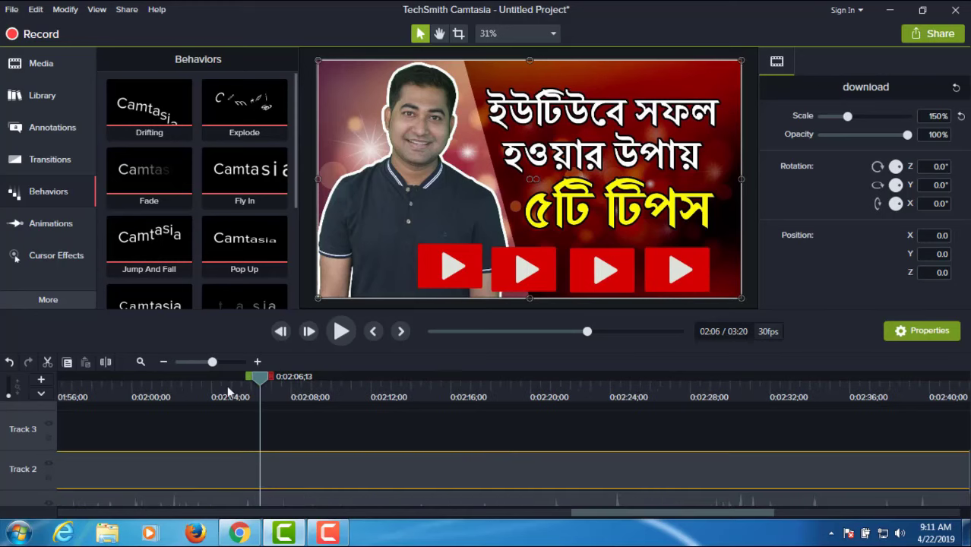
{"action": "left_click", "coordinate": [198, 361]}
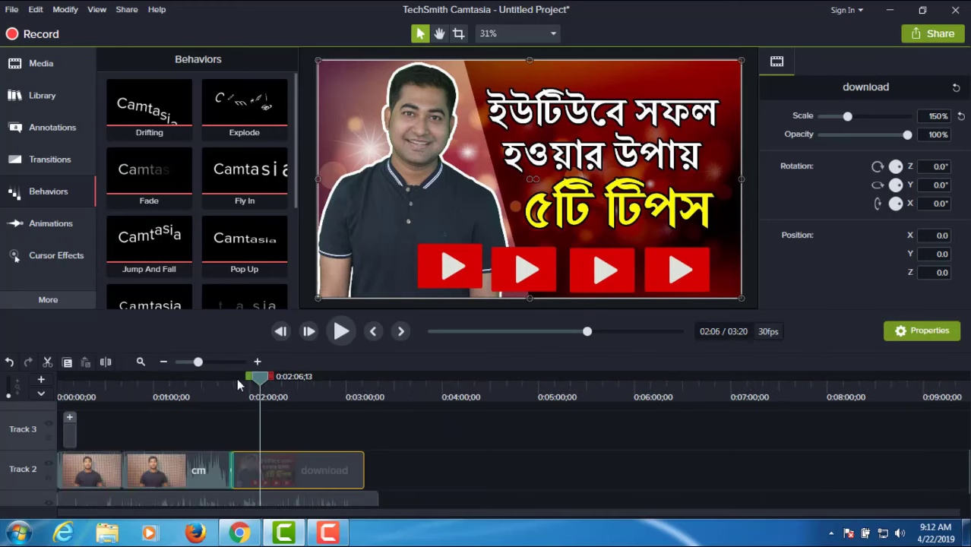
{"action": "left_click_drag", "start_coordinate": [263, 387], "coordinate": [251, 389]}
{"action": "left_click", "coordinate": [226, 362]}
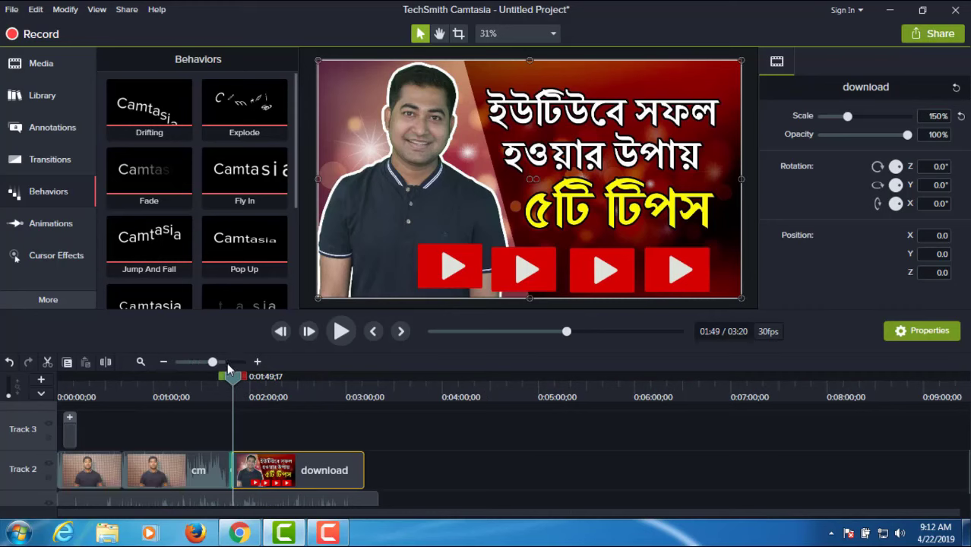
{"action": "left_click", "coordinate": [187, 470]}
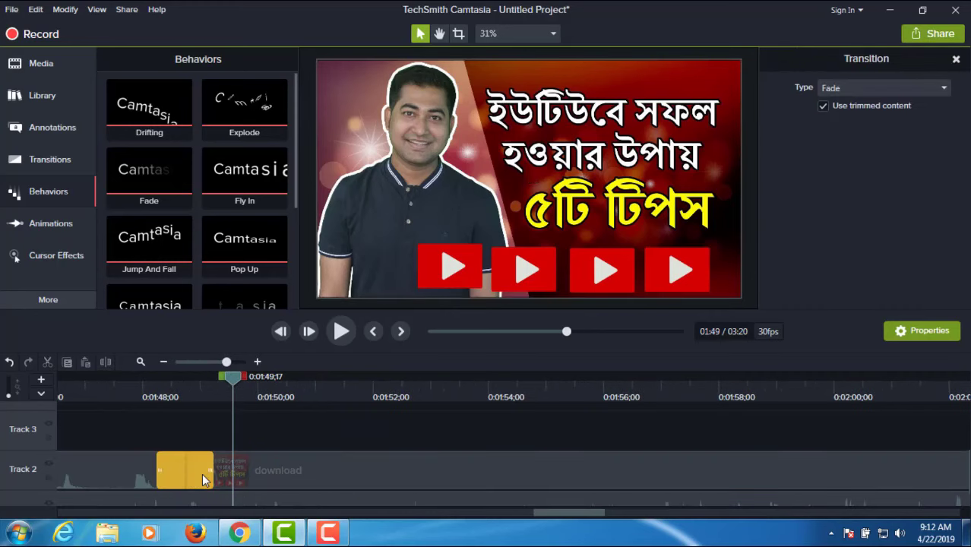
{"action": "key", "text": "Delete"}
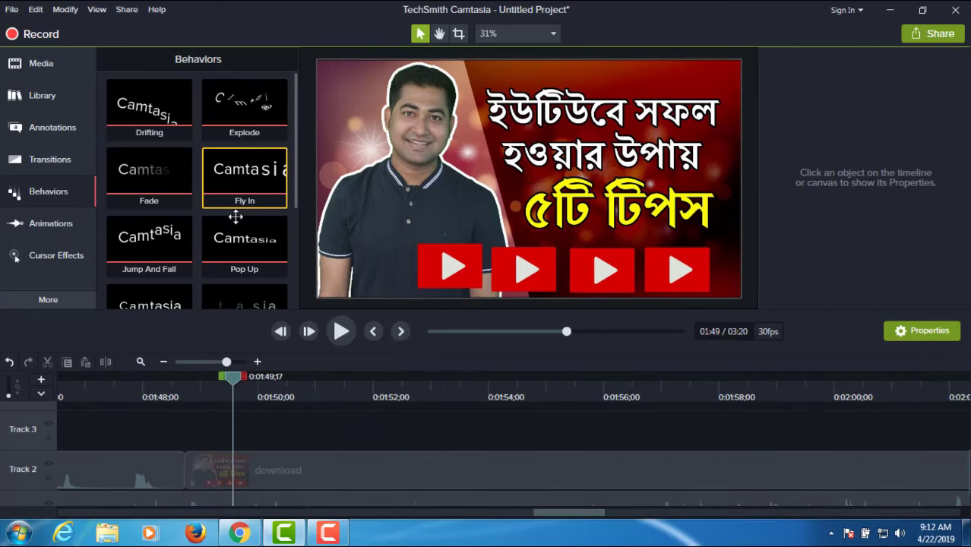
Apply the Fly In behavior to the download clip and preview its entrance from 0:01:48;18
{"action": "left_click_drag", "start_coordinate": [235, 216], "coordinate": [198, 480]}
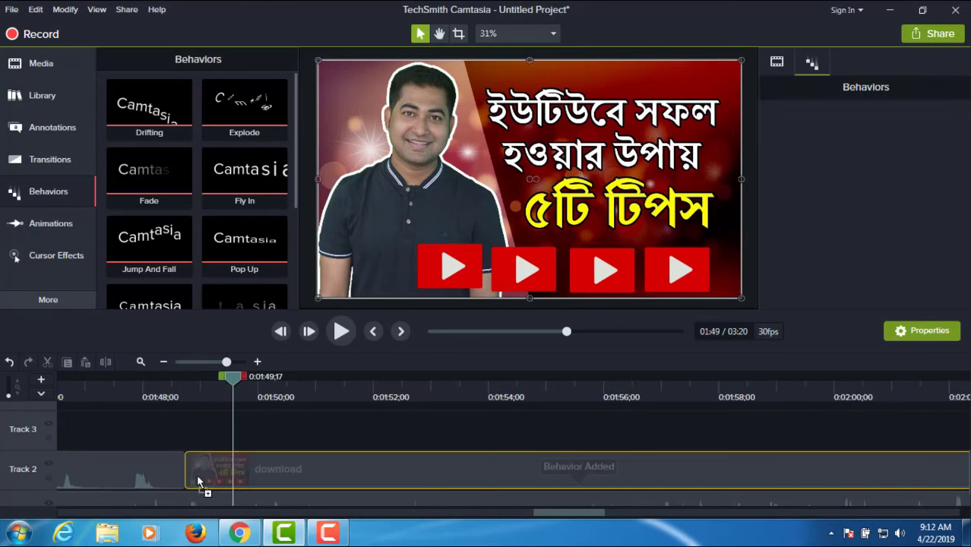
{"action": "left_click_drag", "start_coordinate": [233, 375], "coordinate": [179, 384]}
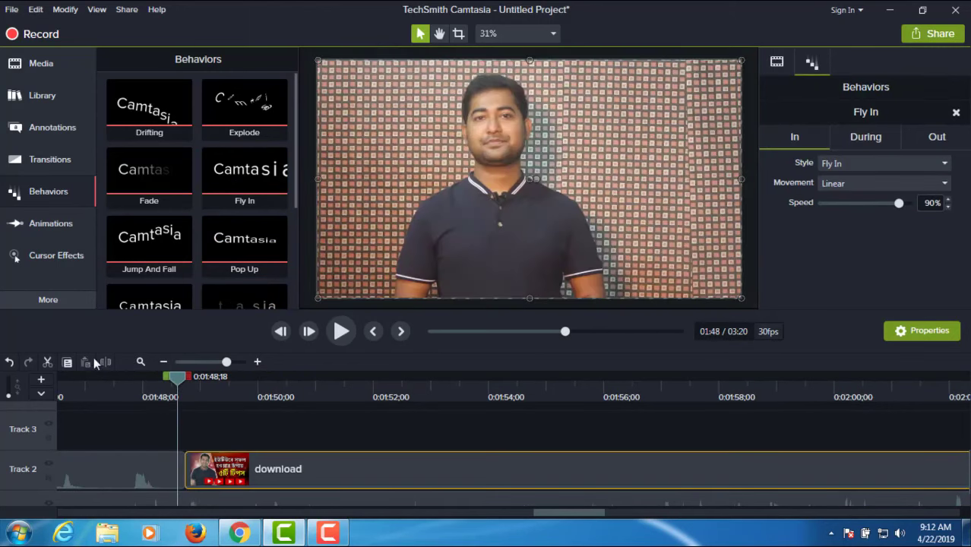
{"action": "left_click", "coordinate": [342, 332]}
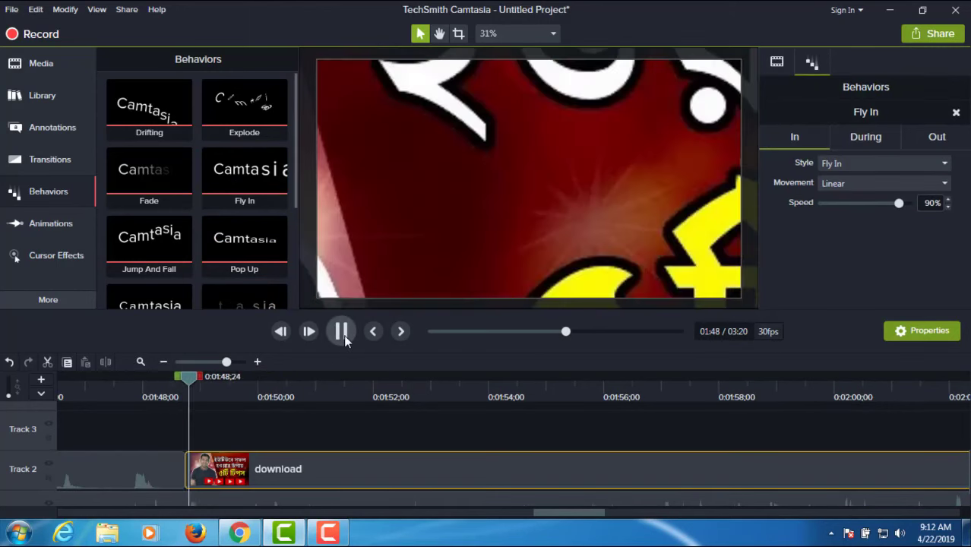
{"action": "left_click", "coordinate": [341, 332]}
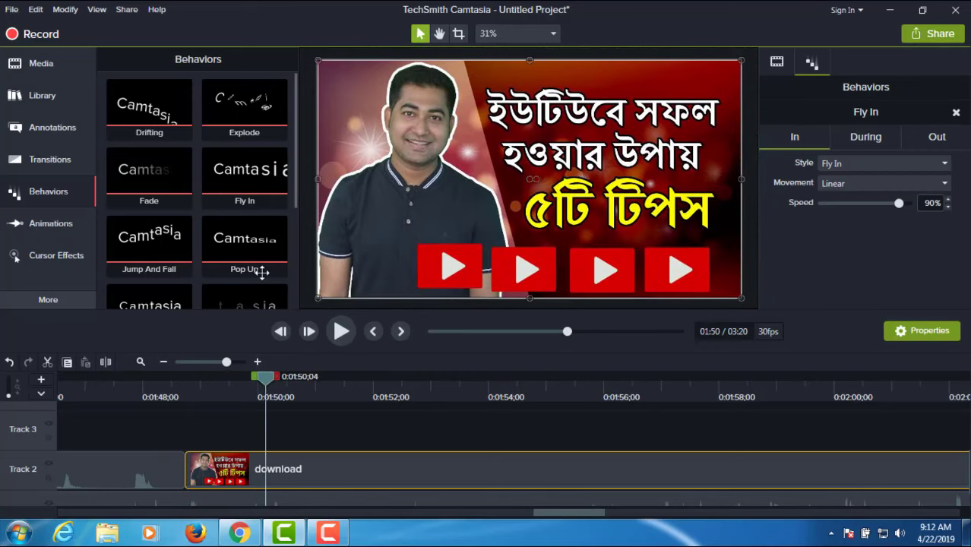
Review the Fly In behavior's During and Out settings, and play the end of the download clip
{"action": "left_click_drag", "start_coordinate": [266, 376], "coordinate": [202, 384]}
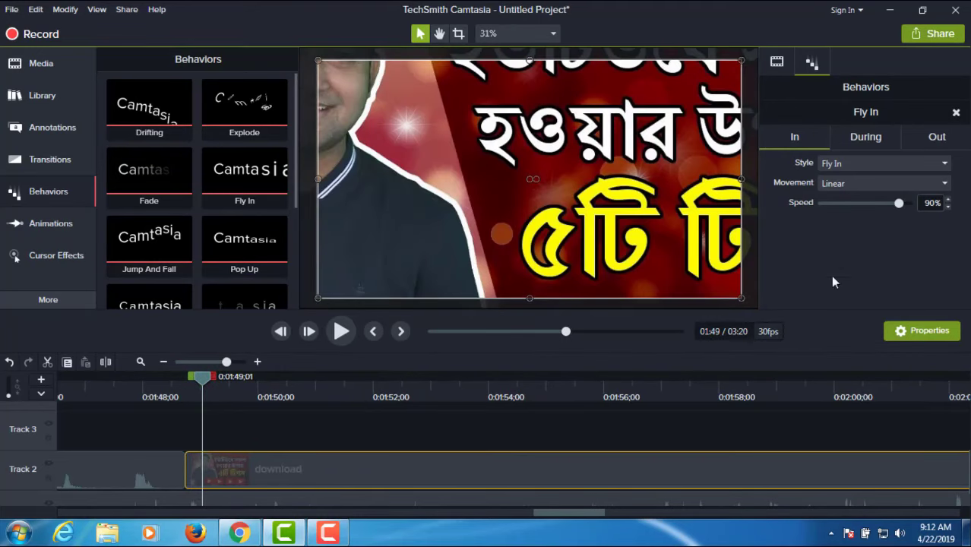
{"action": "left_click", "coordinate": [884, 142]}
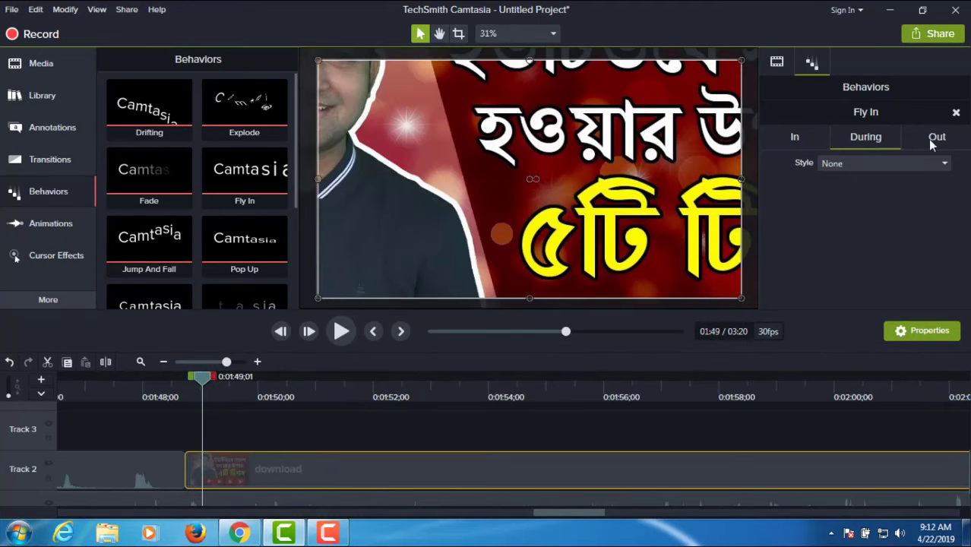
{"action": "left_click", "coordinate": [931, 143]}
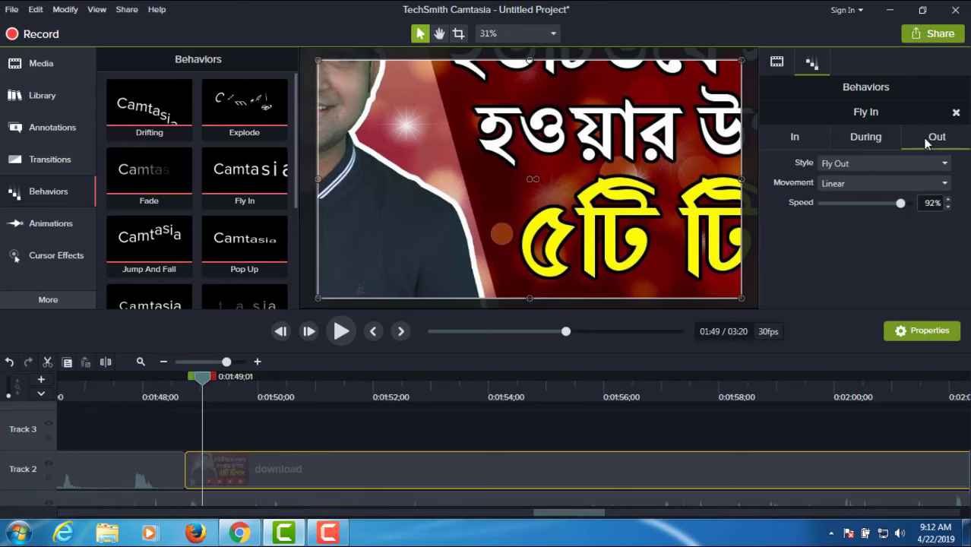
{"action": "left_click", "coordinate": [193, 362]}
{"action": "left_click_drag", "start_coordinate": [194, 378], "coordinate": [283, 377]}
{"action": "left_click", "coordinate": [339, 332]}
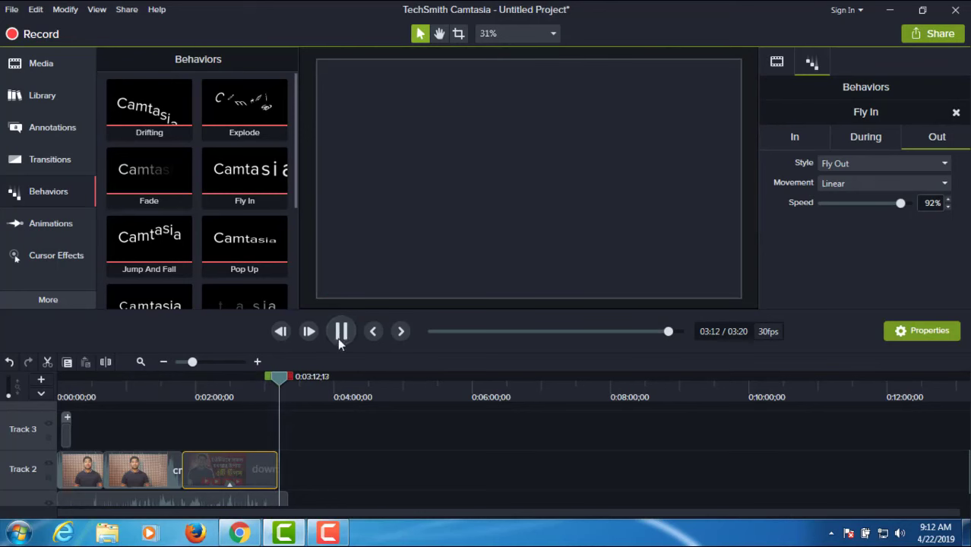
{"action": "left_click", "coordinate": [337, 336]}
Place the playhead at 0:02:05;05 inside the download clip and browse the remaining behaviors
{"action": "left_click_drag", "start_coordinate": [278, 376], "coordinate": [201, 387]}
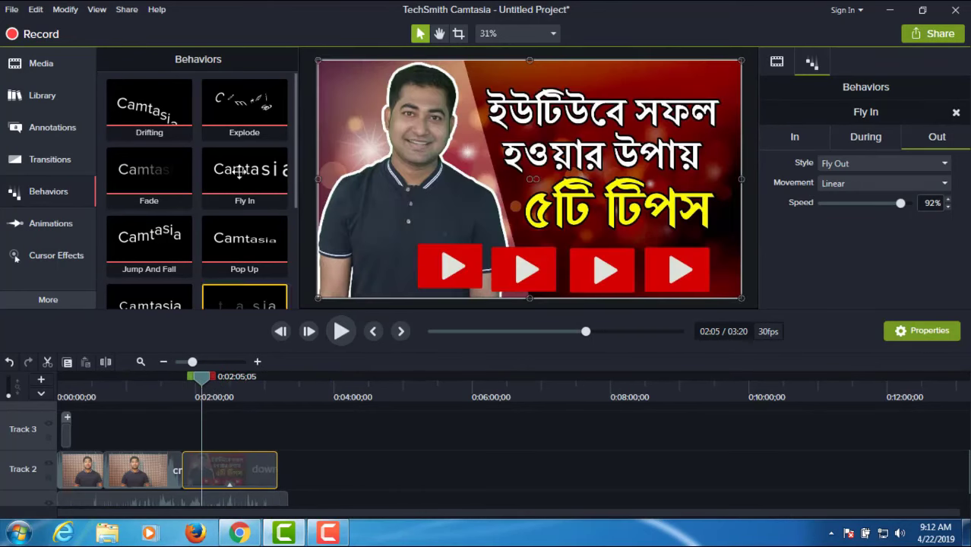
{"action": "scroll", "coordinate": [244, 167], "scroll_direction": "down", "scroll_amount": 3}
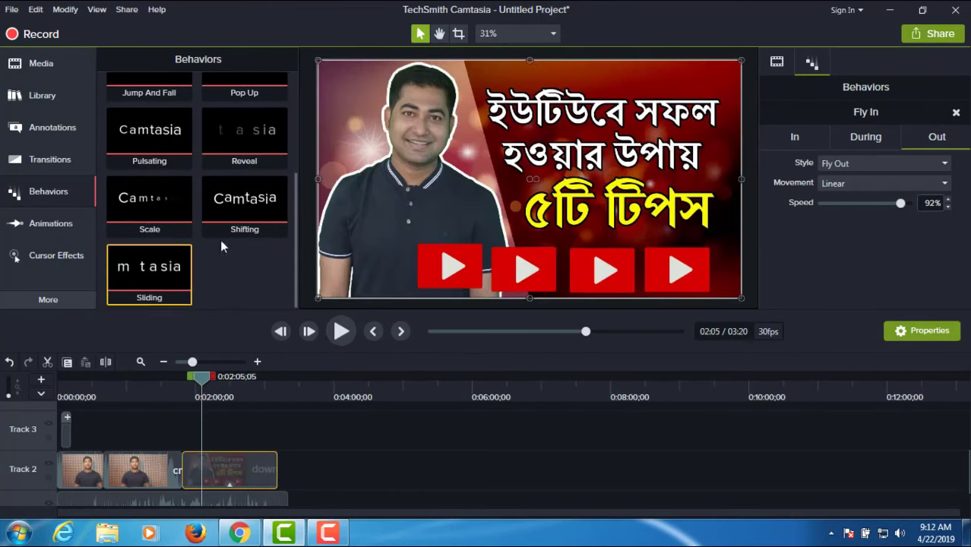
{"action": "scroll", "coordinate": [247, 267], "scroll_direction": "up", "scroll_amount": 2}
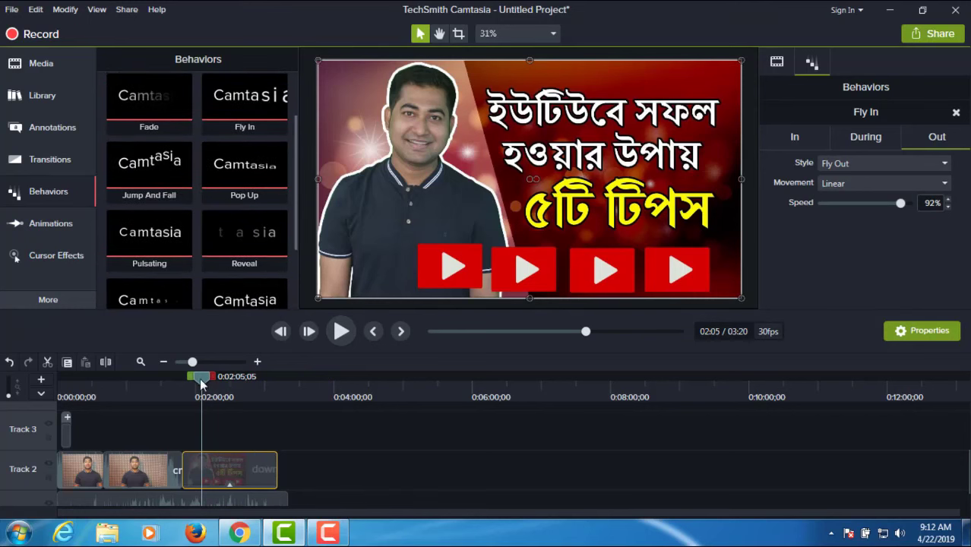
Show the preset animations and apply Tilt Left at the start of the download clip on Track 2
{"action": "left_click", "coordinate": [52, 232]}
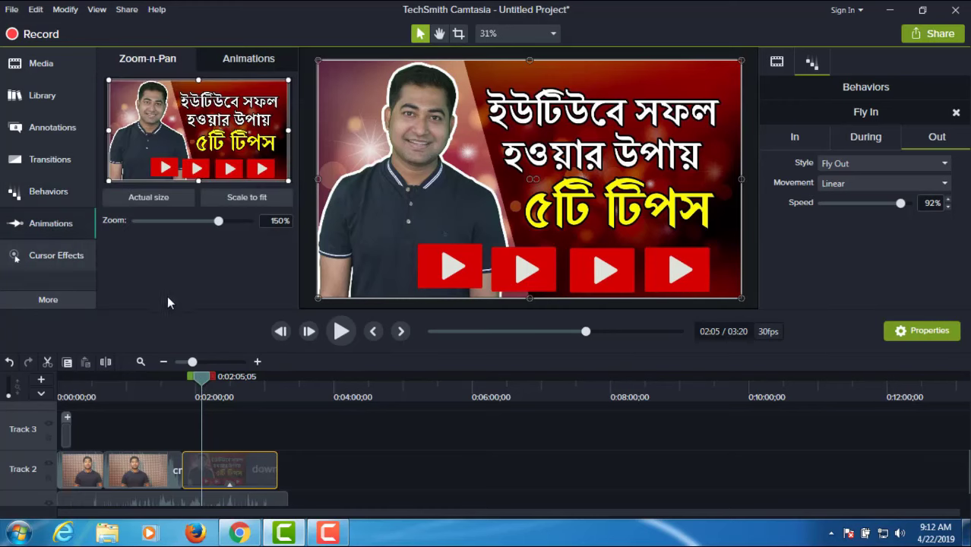
{"action": "left_click_drag", "start_coordinate": [197, 382], "coordinate": [192, 380]}
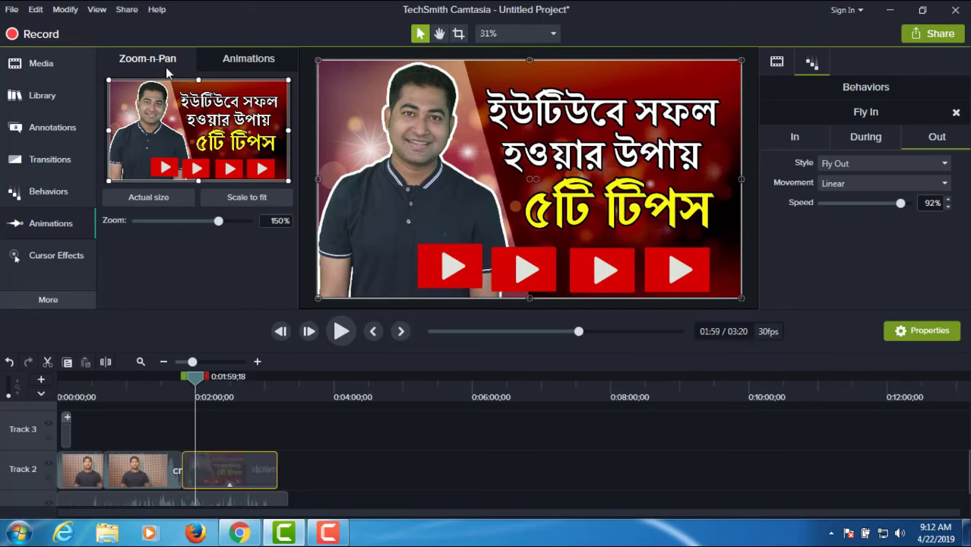
{"action": "left_click", "coordinate": [247, 67]}
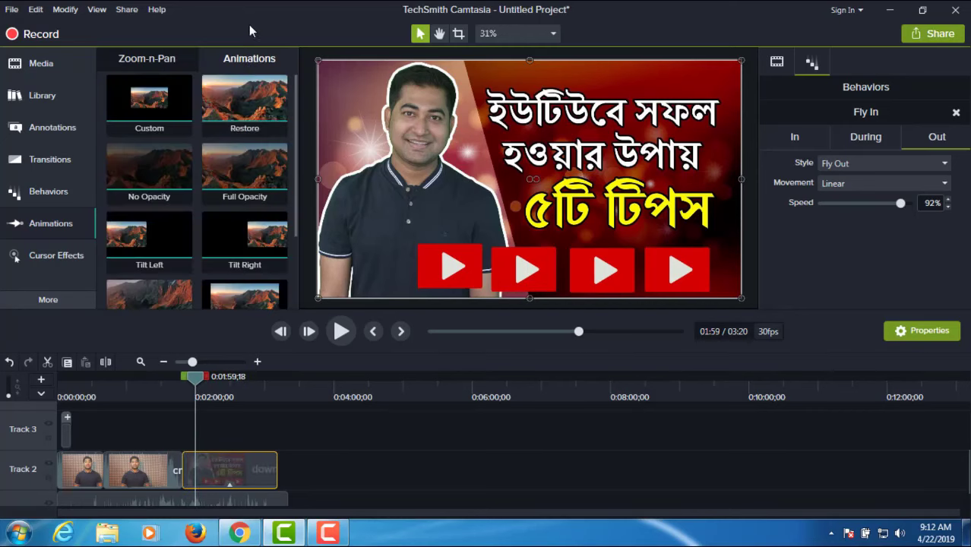
{"action": "scroll", "coordinate": [245, 185], "scroll_direction": "down", "scroll_amount": 2}
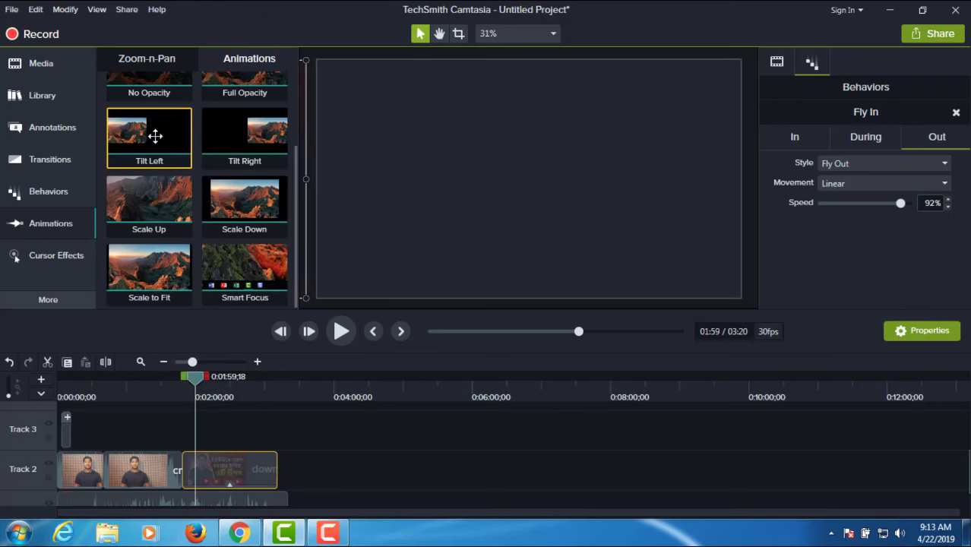
{"action": "mouse_move", "coordinate": [155, 138]}
{"action": "left_mouse_down"}
{"action": "mouse_move", "coordinate": [214, 469]}
{"action": "mouse_move", "coordinate": [282, 466]}
{"action": "mouse_move", "coordinate": [182, 468]}
{"action": "left_mouse_up"}
Preview and shorten the Tilt Left animation on the download clip, and place the playhead at 0:01:55;15
{"action": "left_click", "coordinate": [342, 339]}
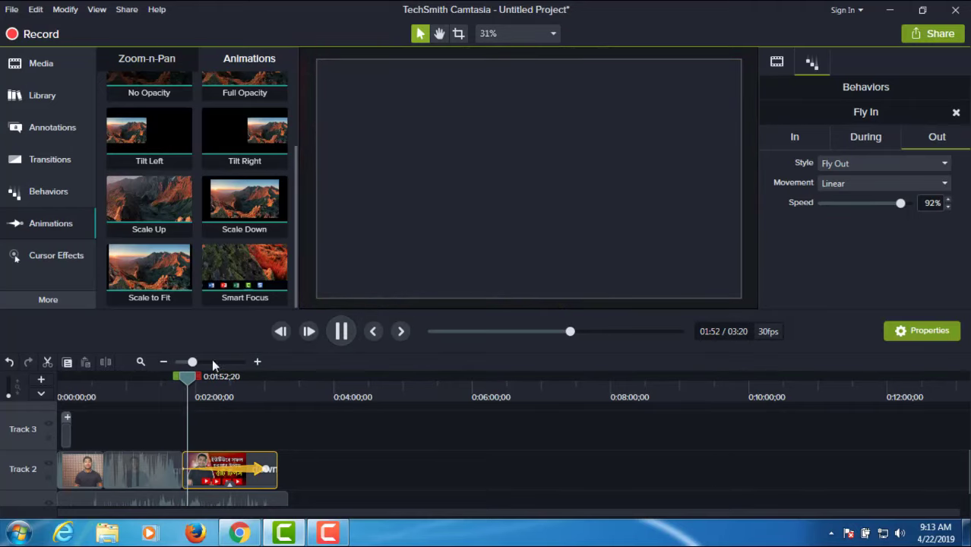
{"action": "left_click", "coordinate": [234, 470]}
{"action": "left_click_drag", "start_coordinate": [233, 377], "coordinate": [190, 387]}
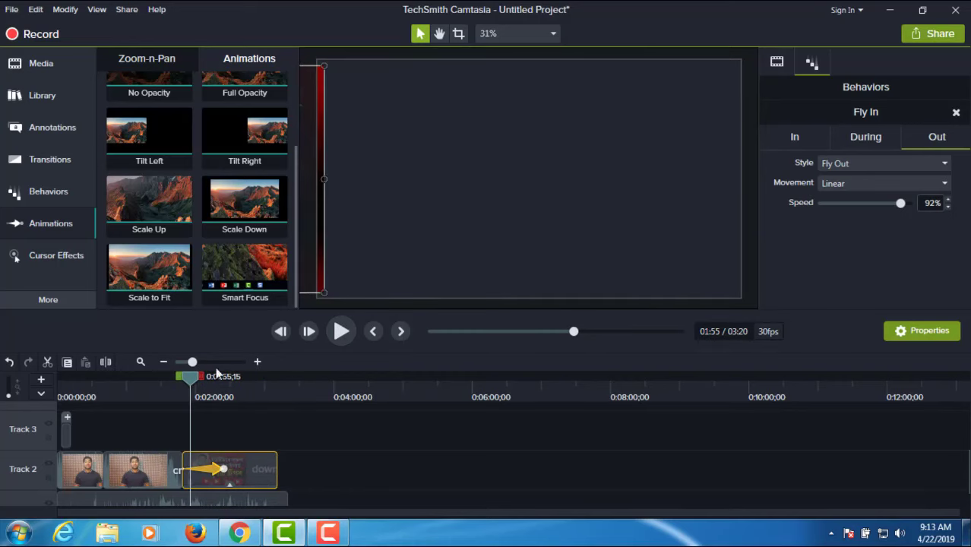
Shorten the Tilt Left animation on the download clip to about 15 seconds and play it from 0:01:49;10
{"action": "left_click", "coordinate": [340, 332]}
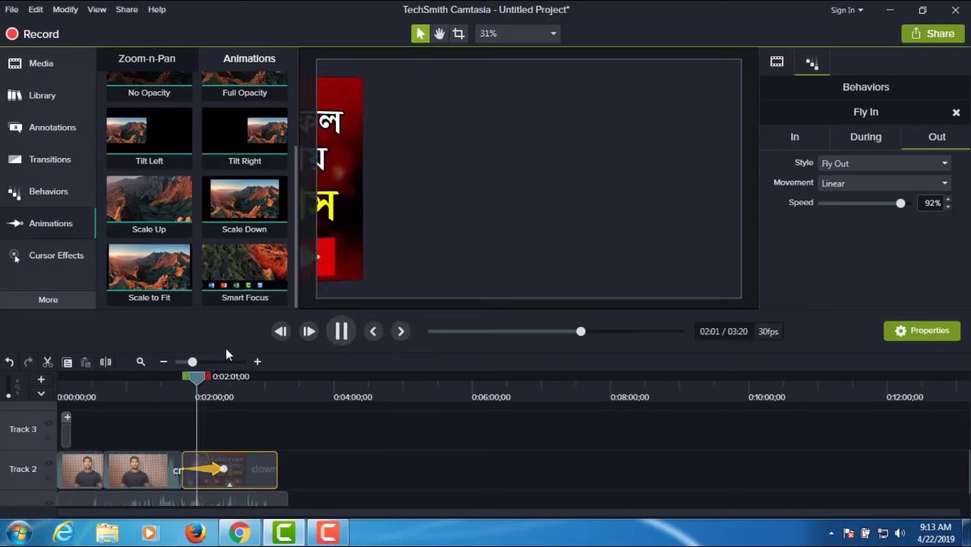
{"action": "left_click", "coordinate": [228, 465]}
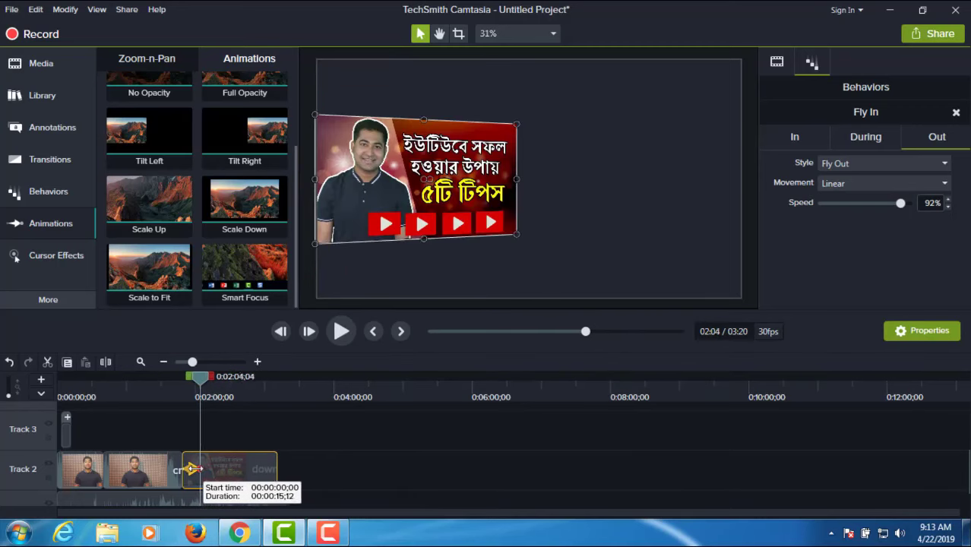
{"action": "left_click_drag", "start_coordinate": [197, 378], "coordinate": [183, 384]}
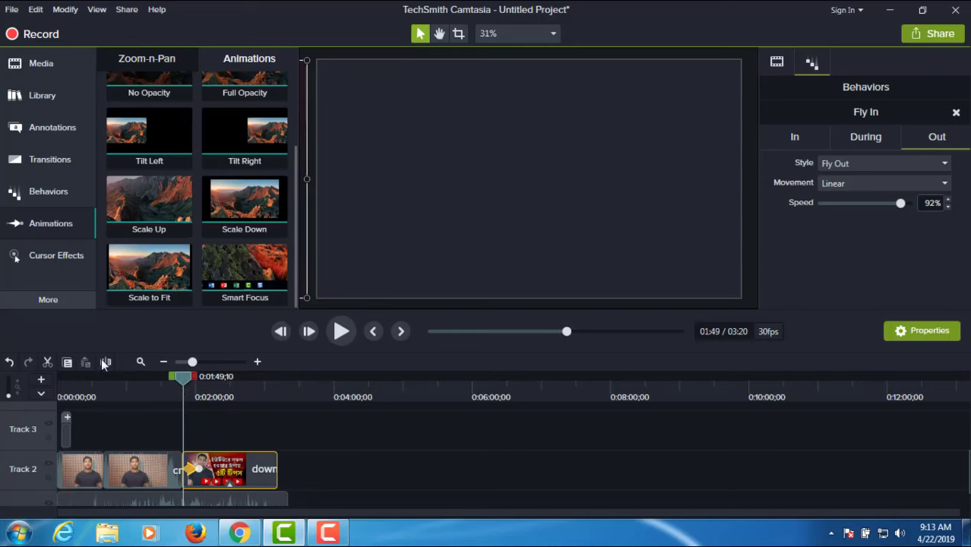
{"action": "left_click", "coordinate": [341, 332]}
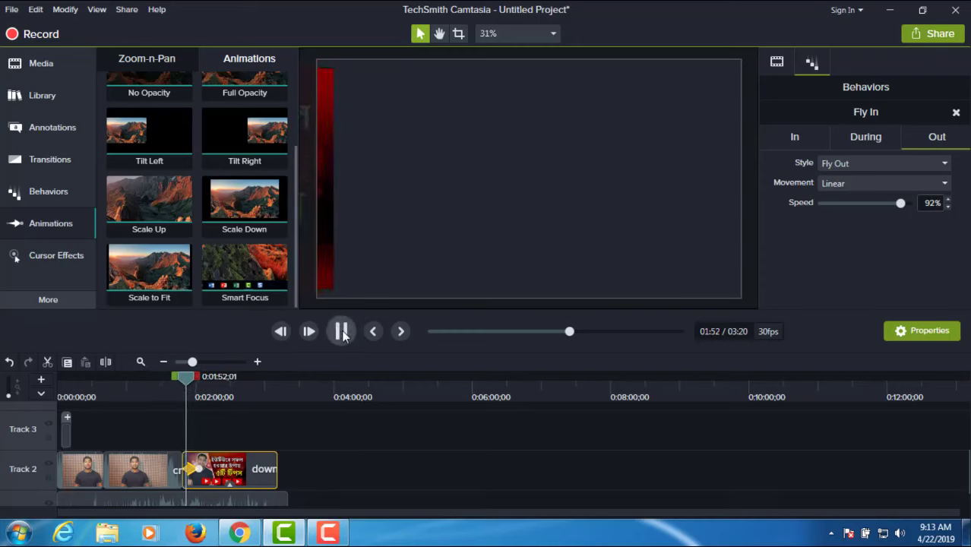
{"action": "left_click", "coordinate": [224, 363]}
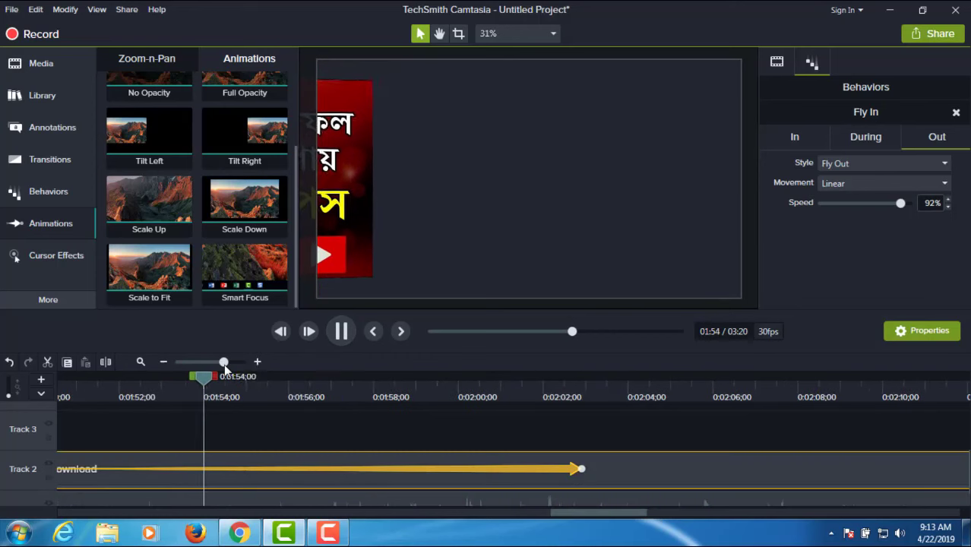
{"action": "left_click", "coordinate": [204, 363]}
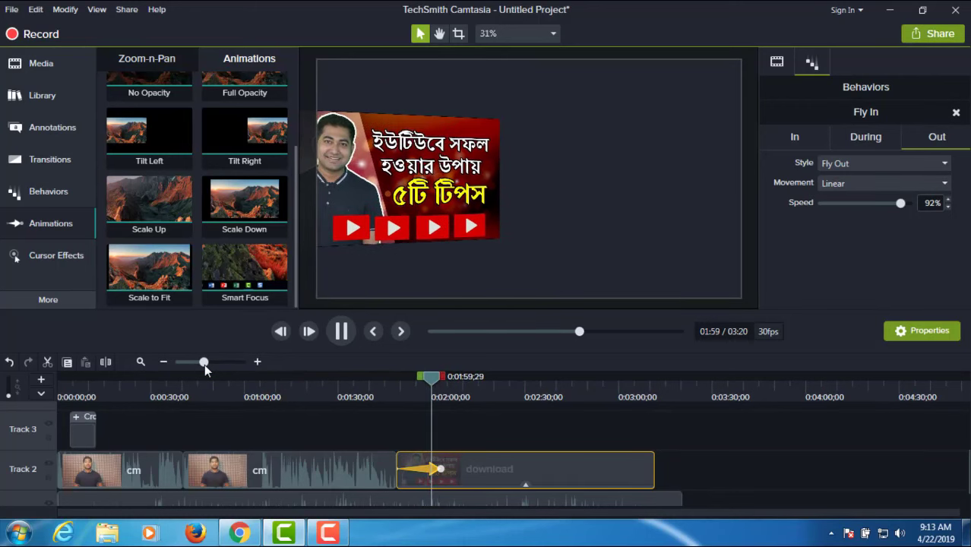
{"action": "left_click", "coordinate": [342, 334]}
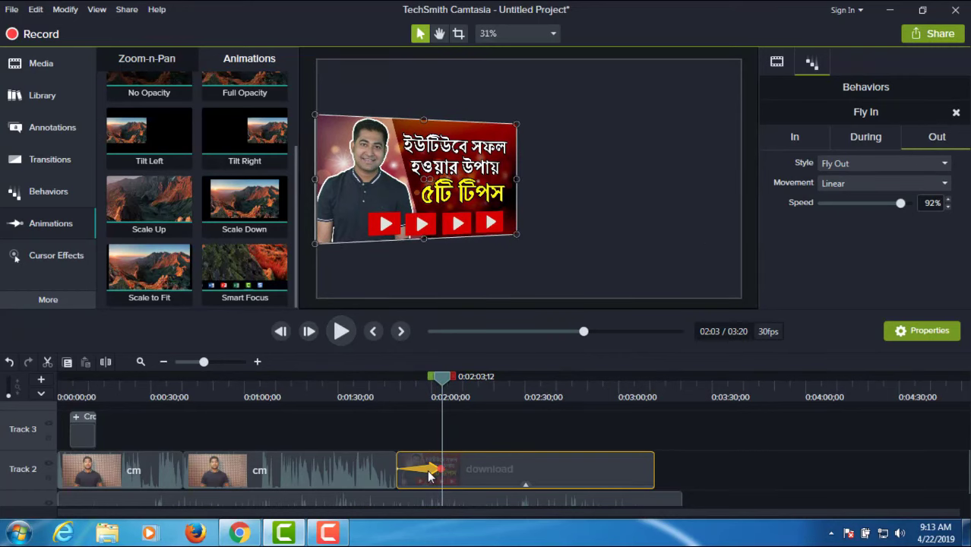
Delete the Tilt Left animation and remove the Fly In behavior from the download clip
{"action": "key", "text": "Escape"}
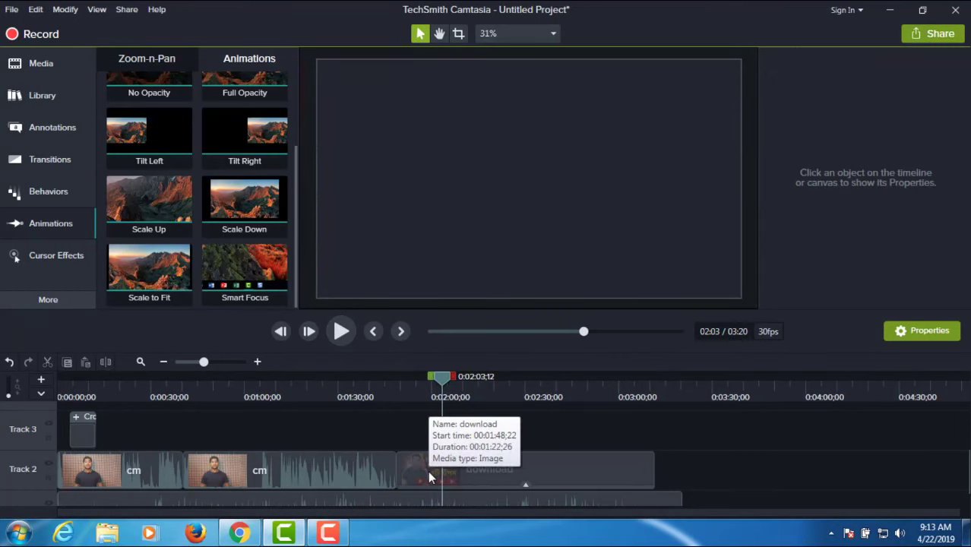
{"action": "left_click", "coordinate": [428, 465]}
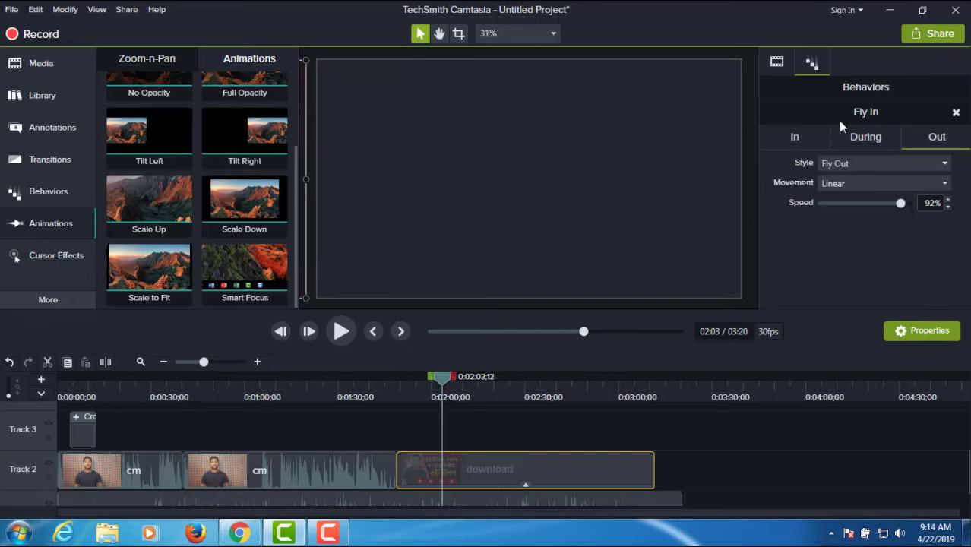
{"action": "left_click", "coordinate": [956, 113]}
{"action": "left_click", "coordinate": [245, 273]}
{"action": "scroll", "coordinate": [148, 265], "scroll_direction": "up", "scroll_amount": 1}
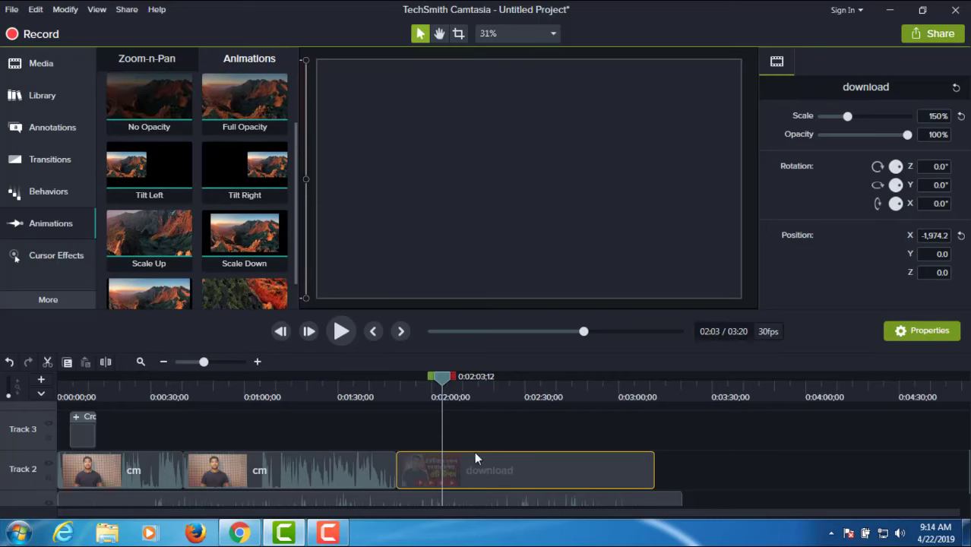
At 0:02:00;06, bring the download image back onto the canvas and resize it to fill the frame
{"action": "left_click_drag", "start_coordinate": [439, 383], "coordinate": [432, 381]}
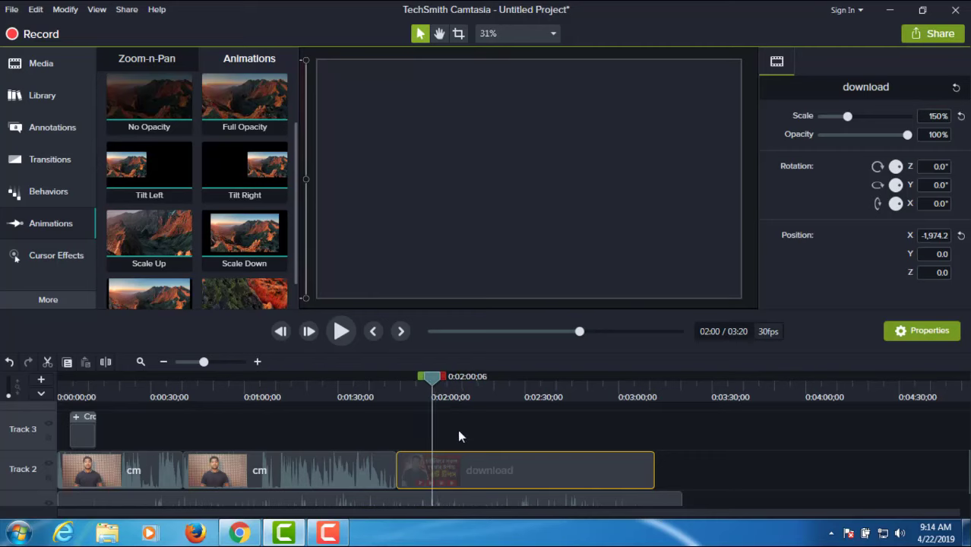
{"action": "left_click", "coordinate": [403, 244]}
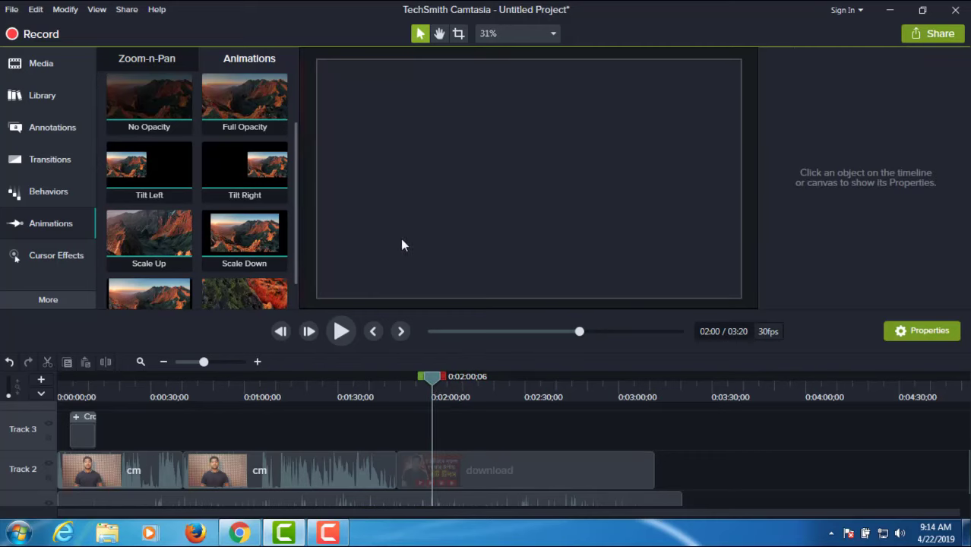
{"action": "left_click", "coordinate": [467, 483]}
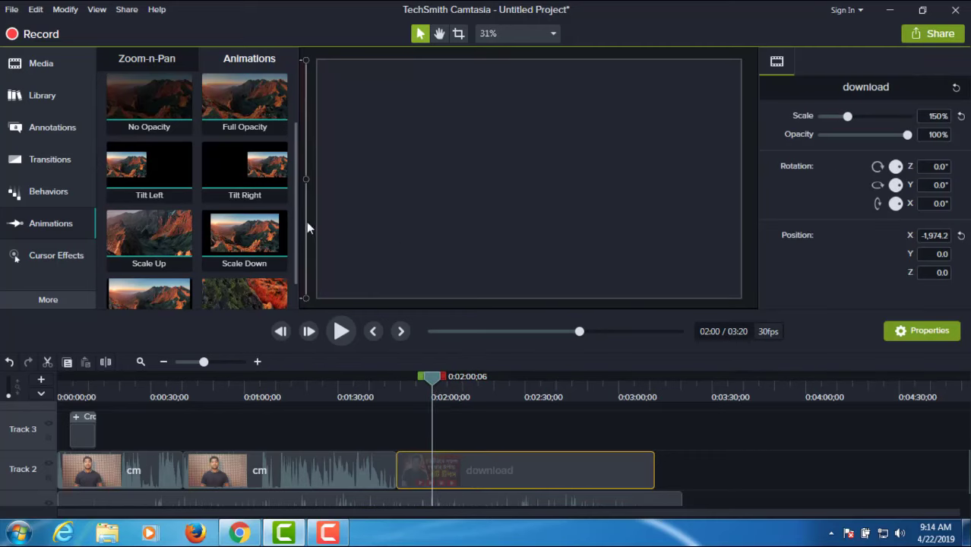
{"action": "left_click_drag", "start_coordinate": [305, 179], "coordinate": [571, 214]}
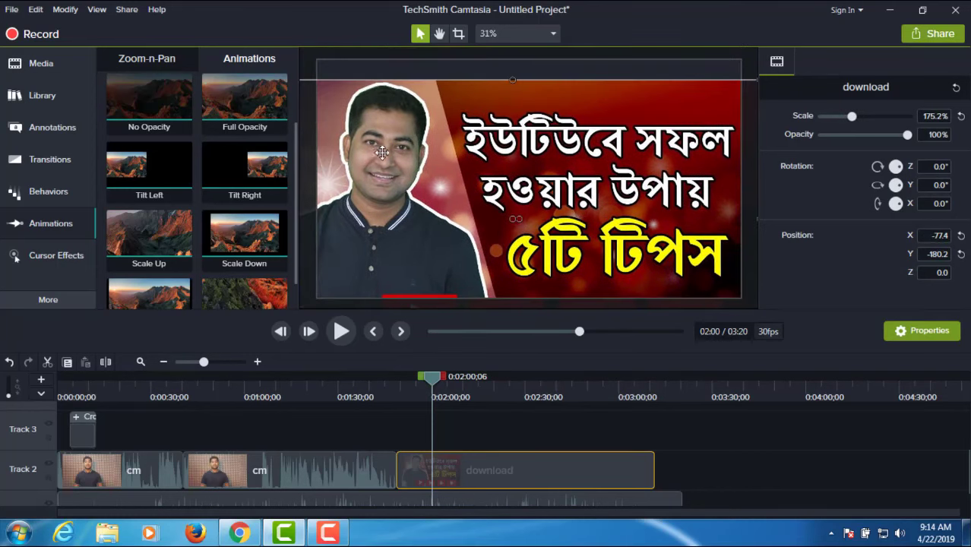
{"action": "left_click_drag", "start_coordinate": [381, 143], "coordinate": [459, 150]}
{"action": "left_click_drag", "start_coordinate": [349, 87], "coordinate": [451, 138]}
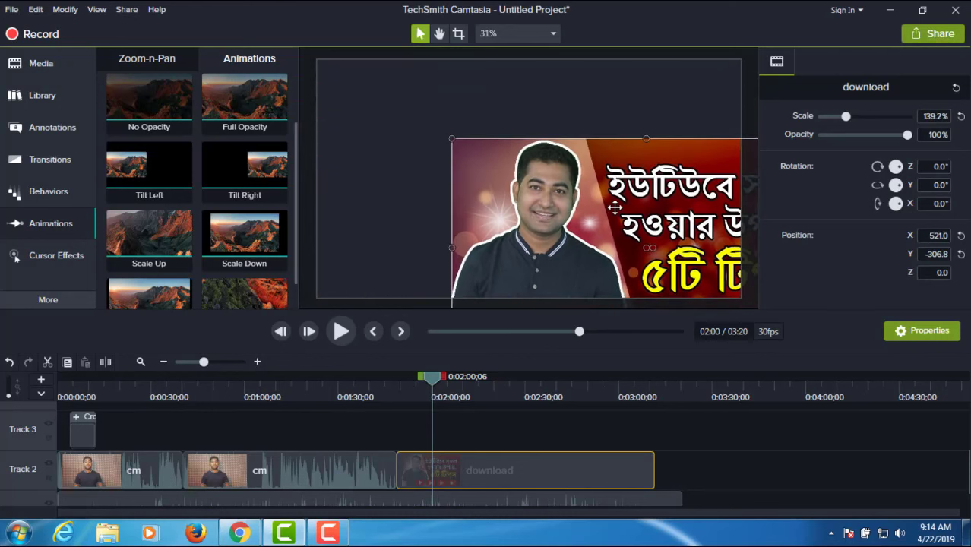
{"action": "left_click_drag", "start_coordinate": [614, 207], "coordinate": [481, 128]}
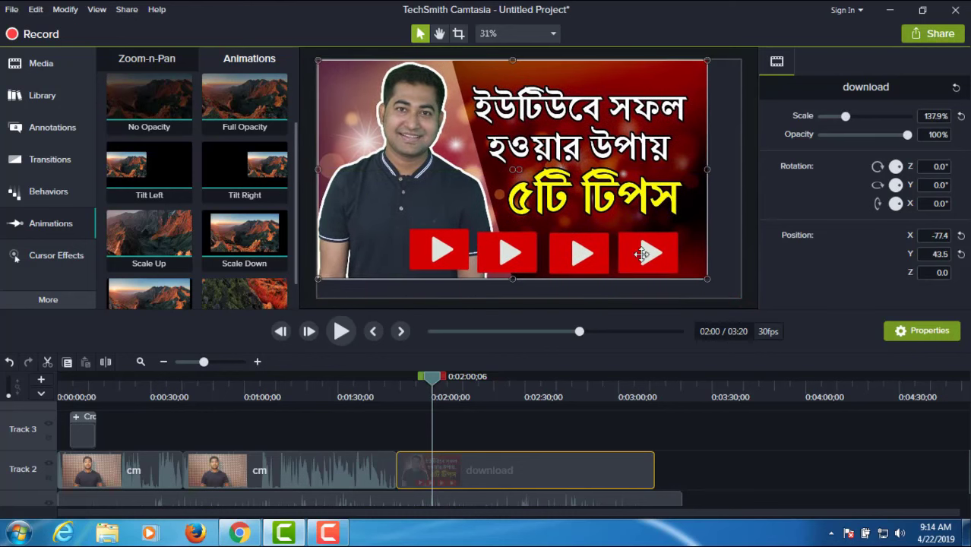
{"action": "left_click_drag", "start_coordinate": [712, 281], "coordinate": [741, 297]}
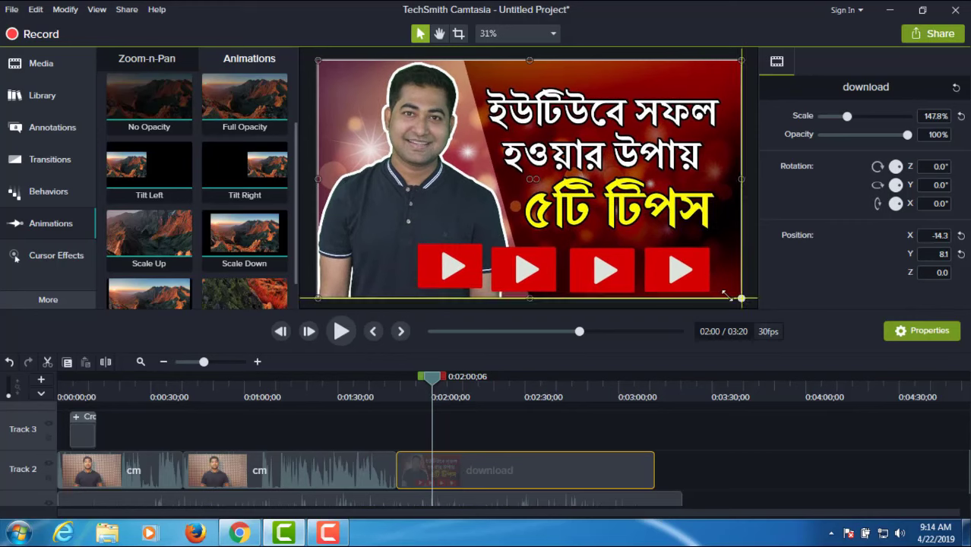
Apply a Custom animation that moves the download image from below the canvas (Y -1,080.0) to above it (X -106.5, Y 1,113.5)
{"action": "left_click_drag", "start_coordinate": [556, 153], "coordinate": [537, 396]}
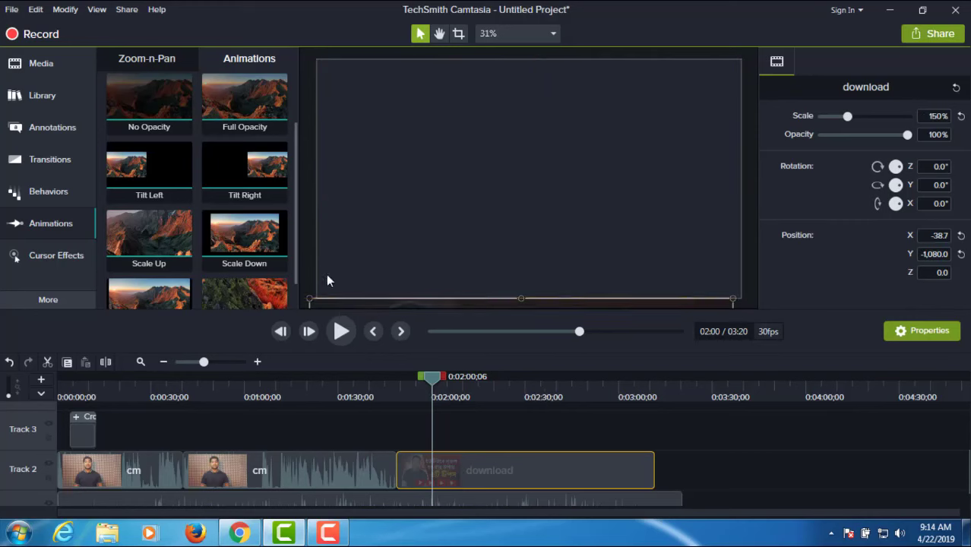
{"action": "scroll", "coordinate": [162, 175], "scroll_direction": "up", "scroll_amount": 1}
{"action": "left_click_drag", "start_coordinate": [156, 125], "coordinate": [435, 464]}
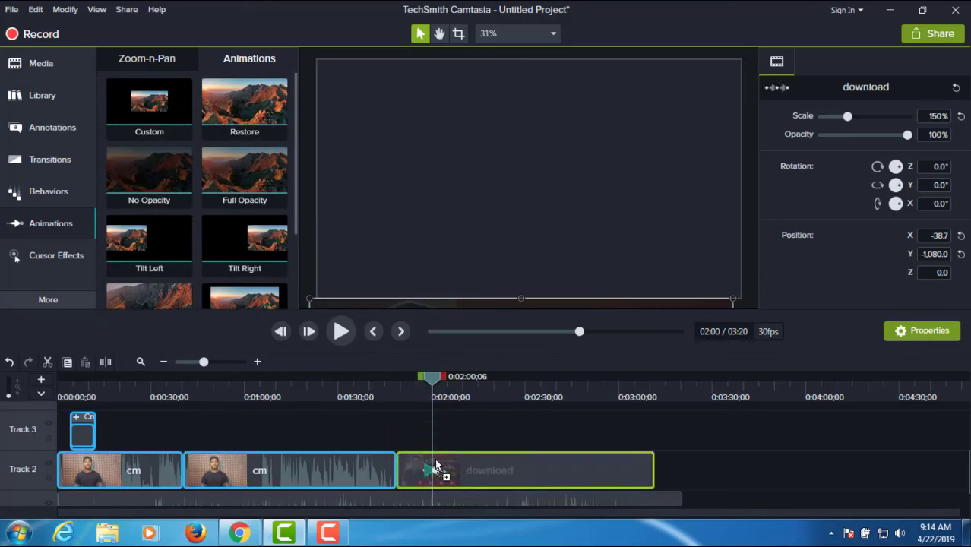
{"action": "left_click_drag", "start_coordinate": [516, 301], "coordinate": [533, 57]}
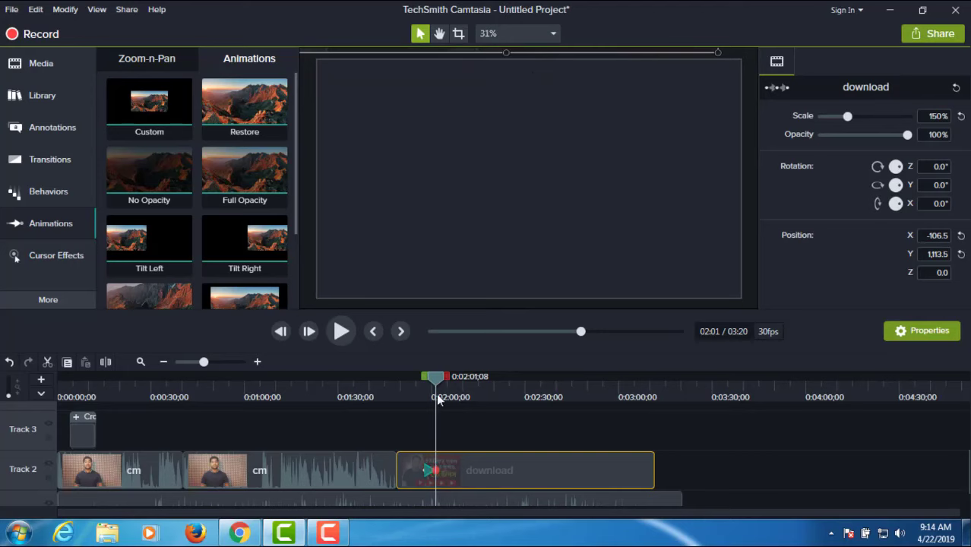
Lengthen the Custom animation to end at about 0:02:11 and play it from 0:01:51;20
{"action": "left_click_drag", "start_coordinate": [437, 386], "coordinate": [417, 383]}
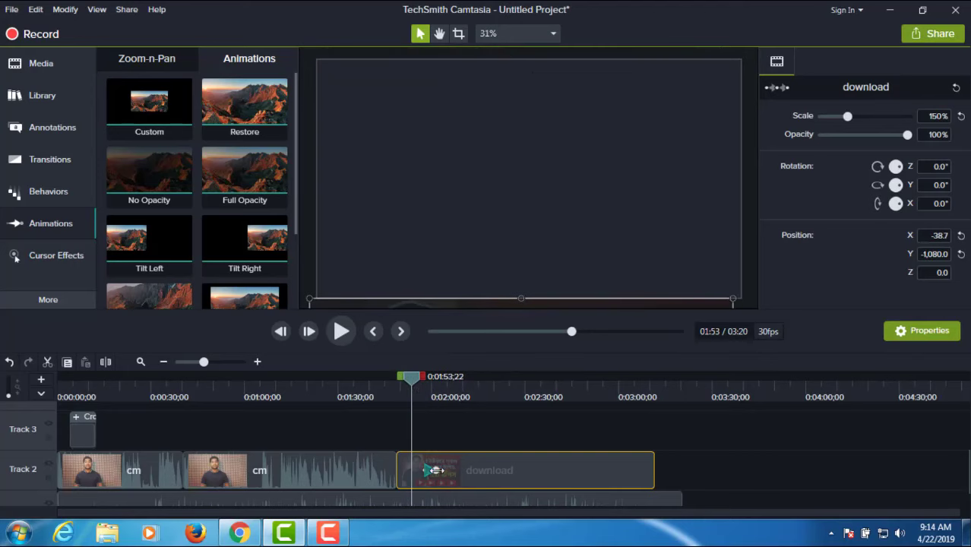
{"action": "left_click_drag", "start_coordinate": [435, 470], "coordinate": [465, 470]}
{"action": "left_click_drag", "start_coordinate": [467, 378], "coordinate": [408, 379]}
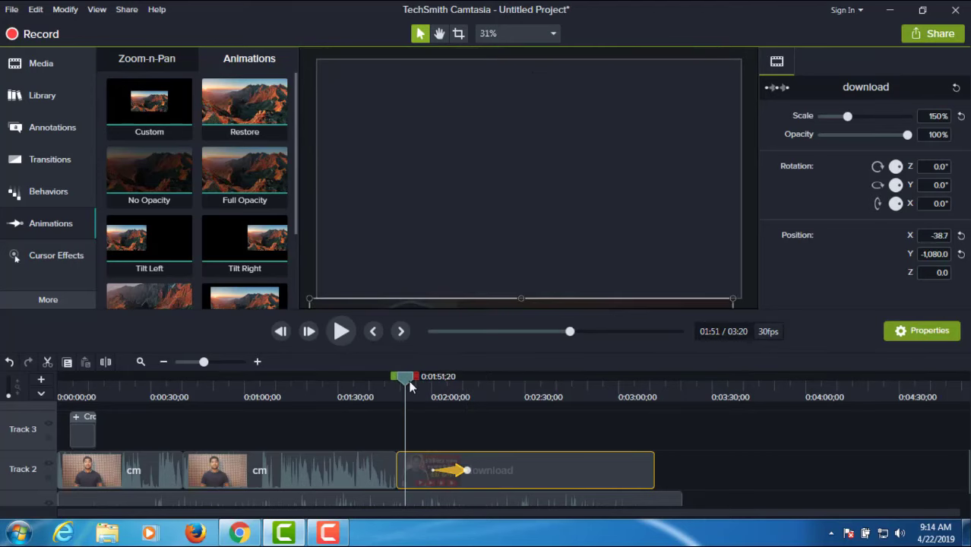
{"action": "left_click", "coordinate": [345, 332]}
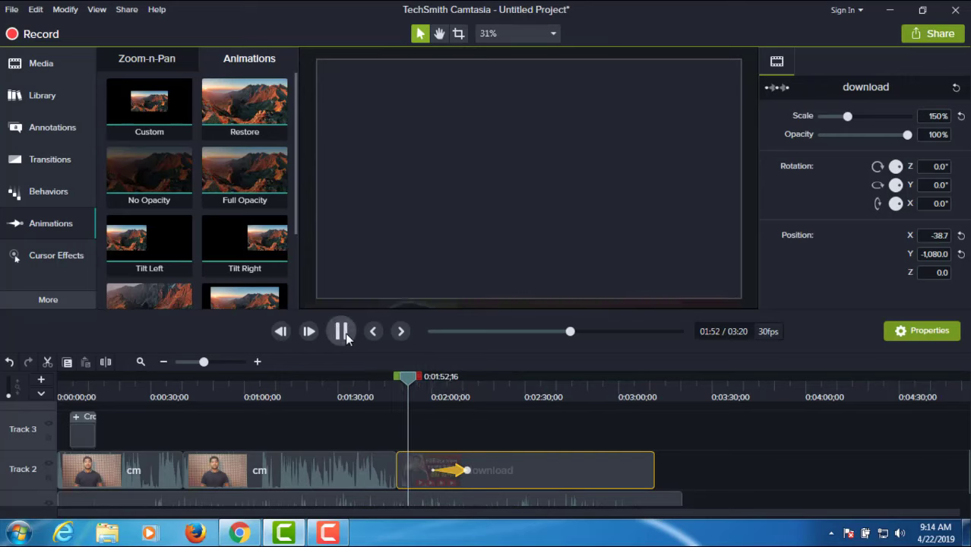
Trim the download clip's end closer to its animation, shorten the animation to about 0:02:09, and preview it
{"action": "left_click_drag", "start_coordinate": [653, 464], "coordinate": [492, 468]}
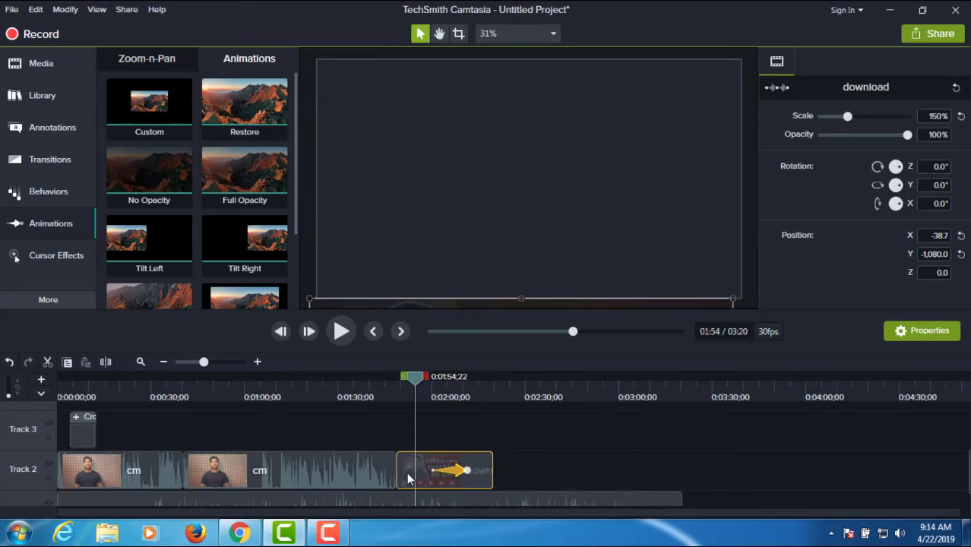
{"action": "left_click_drag", "start_coordinate": [417, 389], "coordinate": [438, 386]}
{"action": "left_click", "coordinate": [466, 471]}
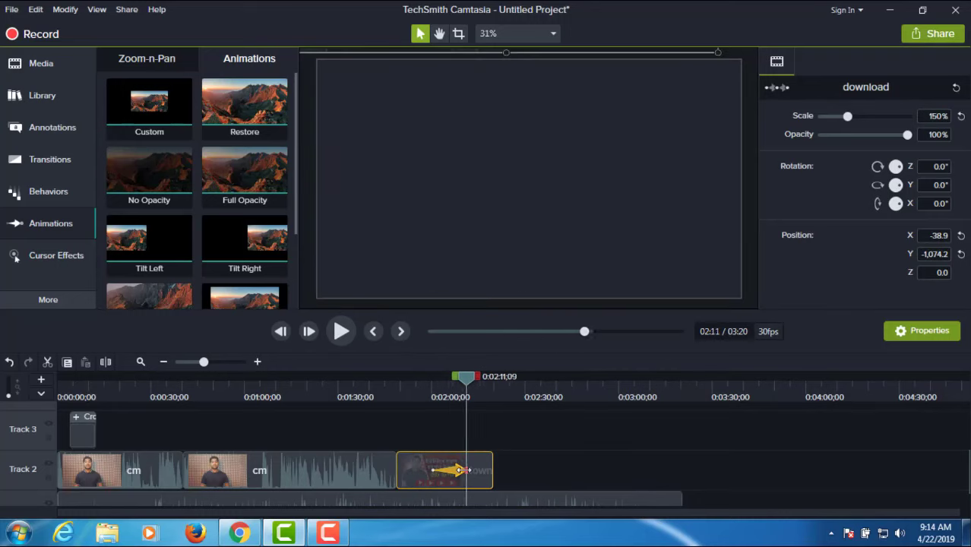
{"action": "left_click_drag", "start_coordinate": [461, 470], "coordinate": [459, 470]}
{"action": "left_click_drag", "start_coordinate": [463, 381], "coordinate": [427, 375]}
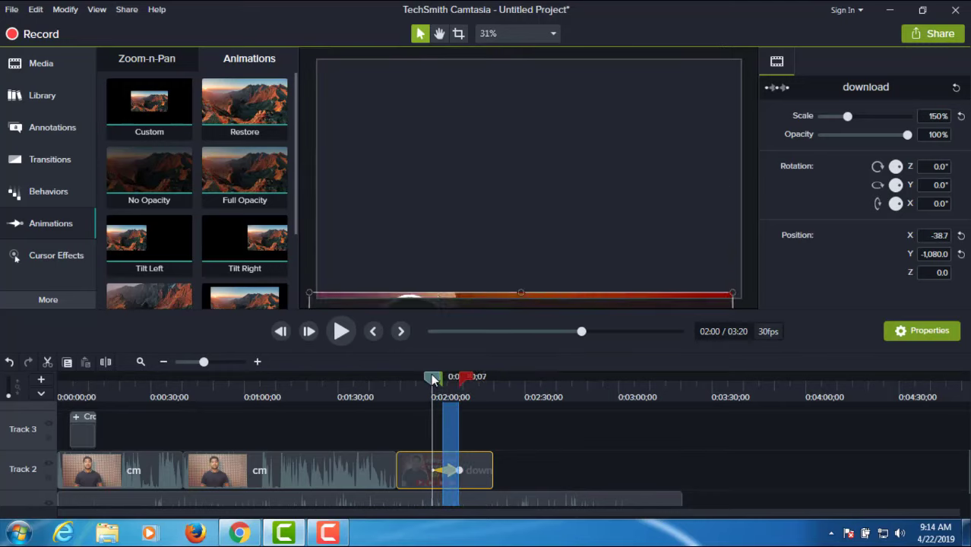
{"action": "left_click", "coordinate": [342, 330]}
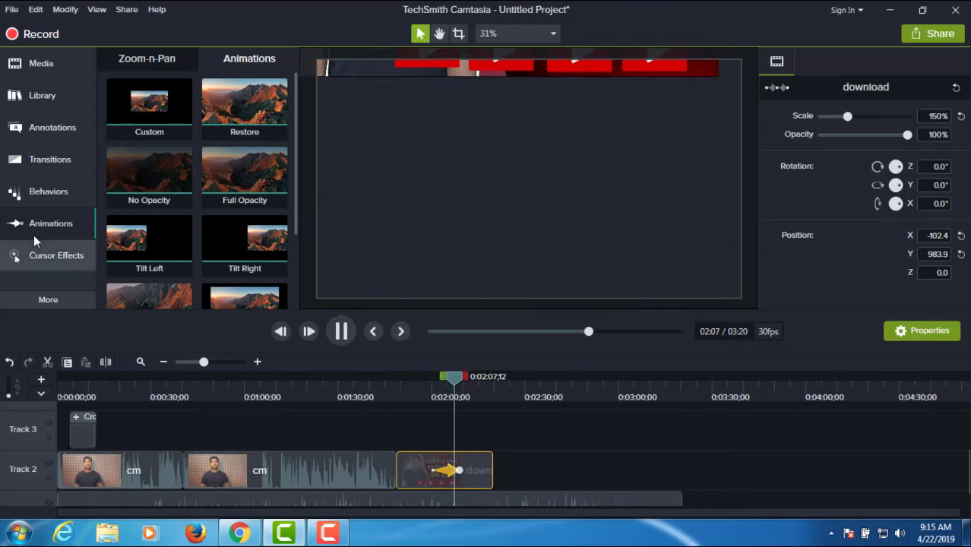
Add a Zoom-n-Pan at 0:01:20;14 on the second cm clip, zooming to 341% on the speaker's face
{"action": "left_click", "coordinate": [34, 233]}
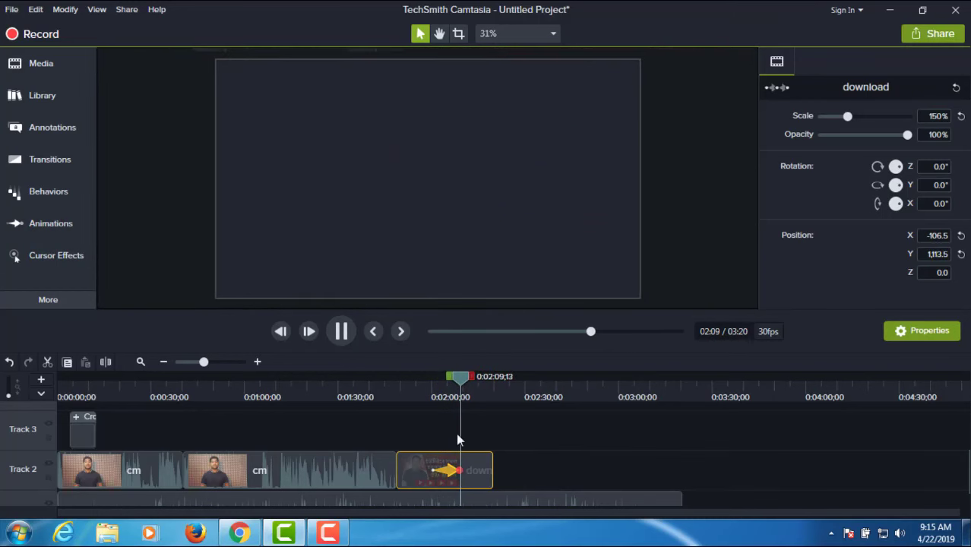
{"action": "left_click_drag", "start_coordinate": [467, 382], "coordinate": [309, 405]}
{"action": "left_click", "coordinate": [318, 460]}
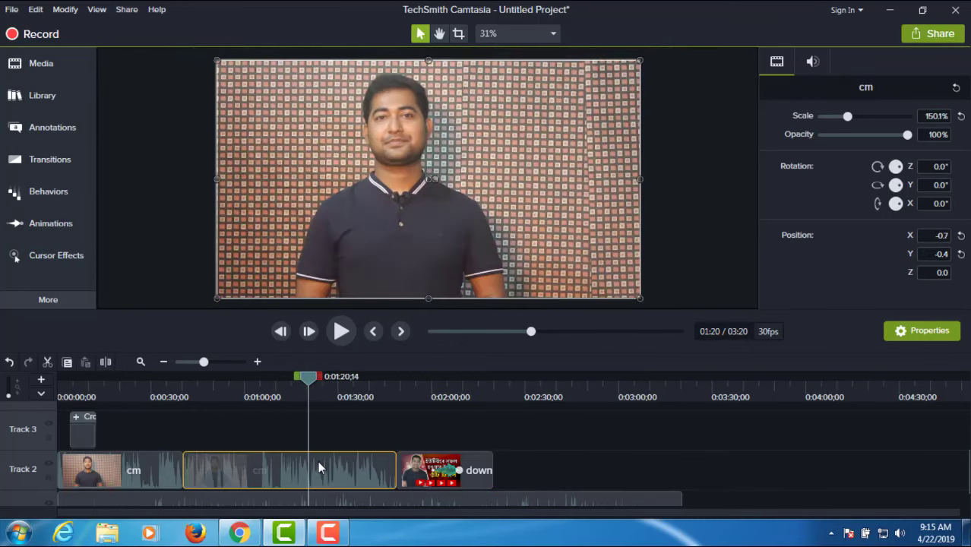
{"action": "left_click", "coordinate": [45, 222]}
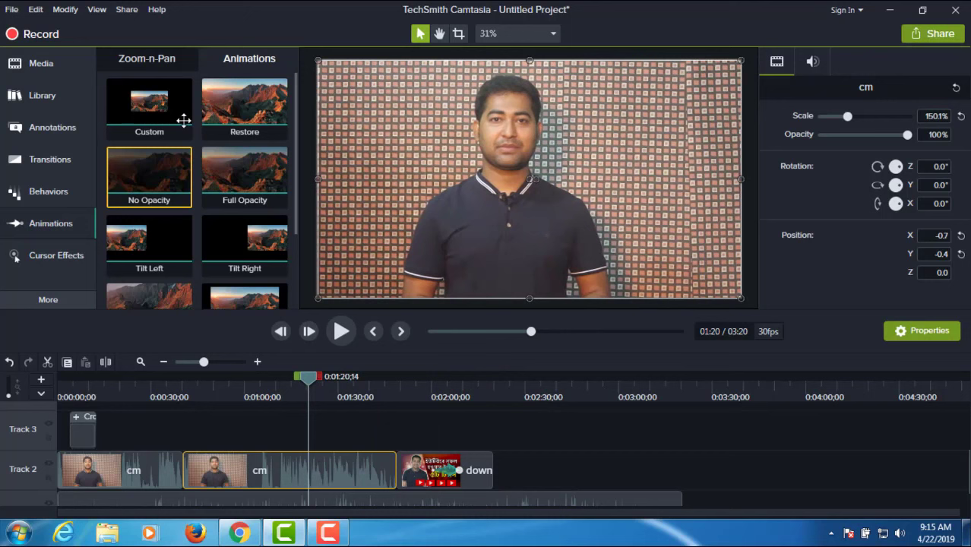
{"action": "left_click", "coordinate": [158, 61]}
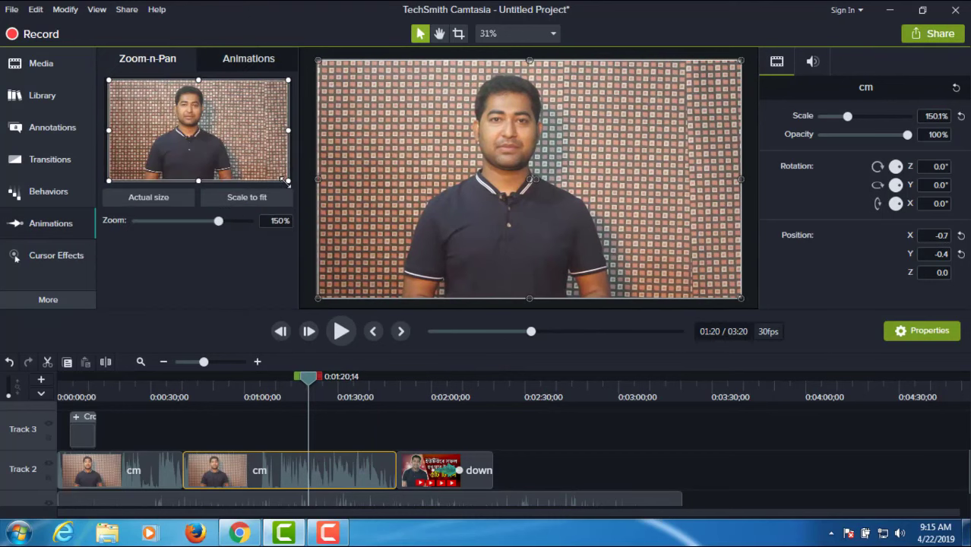
{"action": "left_click_drag", "start_coordinate": [287, 180], "coordinate": [182, 113]}
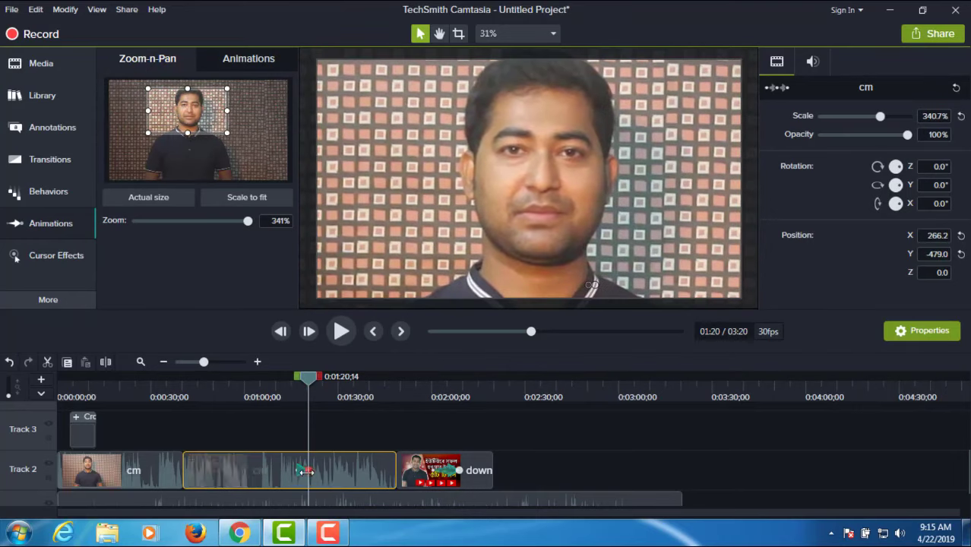
Lengthen the zoom animation on the second cm clip to end at about 0:01:29 and play it back
{"action": "mouse_move", "coordinate": [318, 471]}
{"action": "left_mouse_down"}
{"action": "mouse_move", "coordinate": [374, 472]}
{"action": "mouse_move", "coordinate": [335, 471]}
{"action": "left_mouse_up"}
{"action": "left_click_drag", "start_coordinate": [334, 378], "coordinate": [315, 384]}
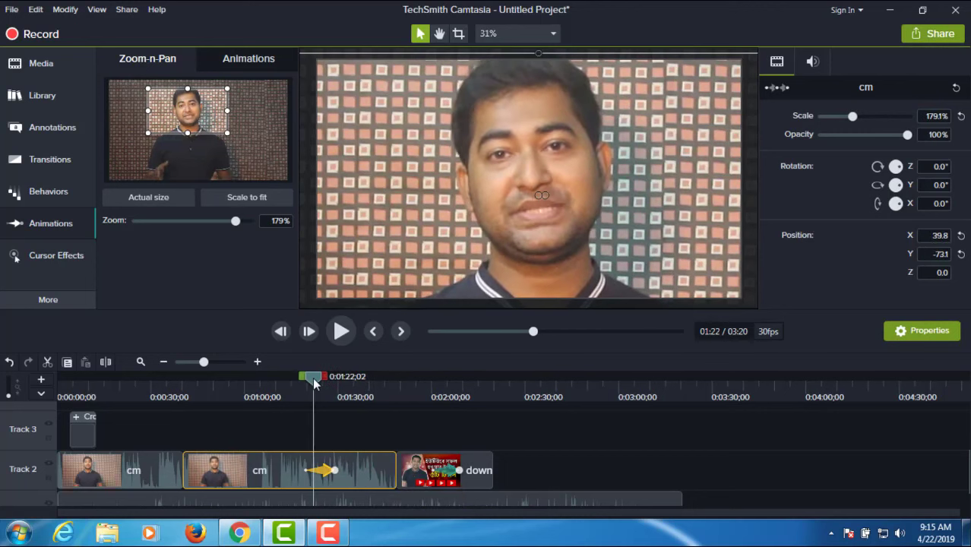
{"action": "left_click", "coordinate": [343, 332]}
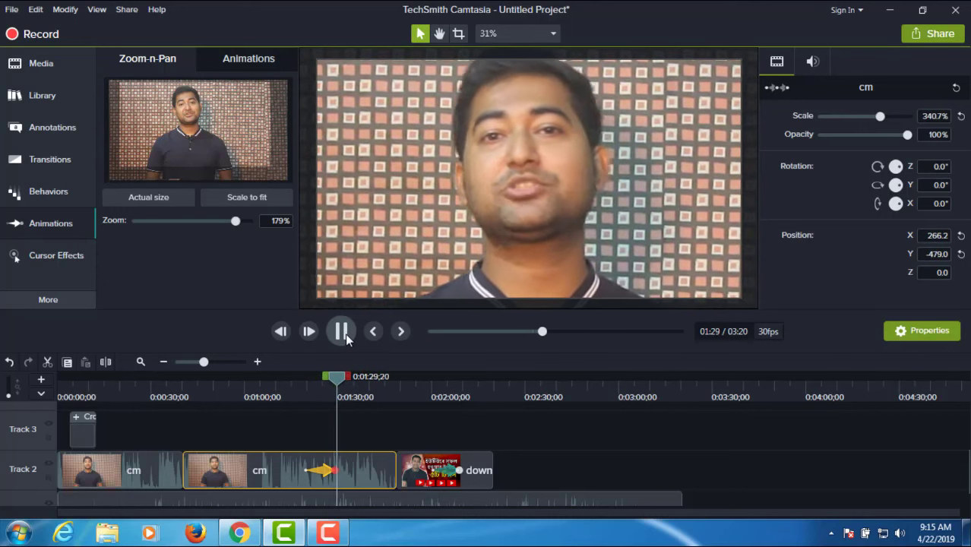
{"action": "left_click", "coordinate": [345, 334]}
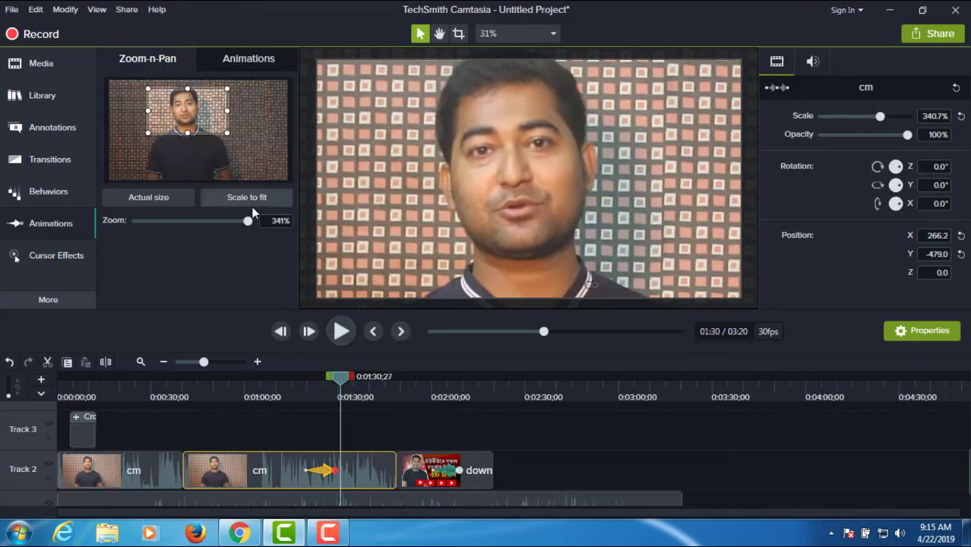
Scale the second cm clip back to fit at 0:01:30;27 with a Zoom-n-Pan animation and play it back
{"action": "left_click", "coordinate": [248, 198]}
{"action": "left_click_drag", "start_coordinate": [342, 391], "coordinate": [322, 378]}
{"action": "left_click", "coordinate": [341, 331]}
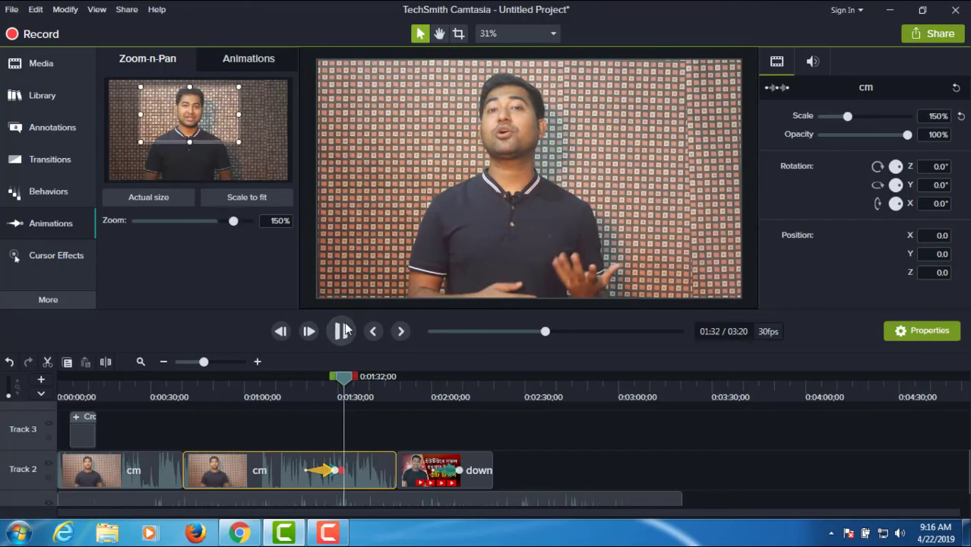
{"action": "left_click", "coordinate": [342, 331]}
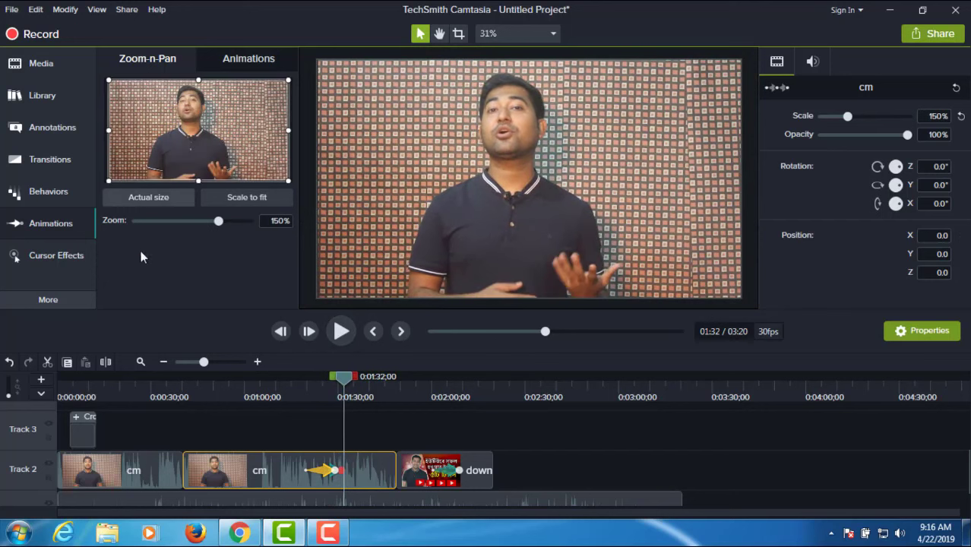
View the cursor effects, and apply the Fade In audio effect to the Kalimba clip on Track 1
{"action": "left_click", "coordinate": [50, 253]}
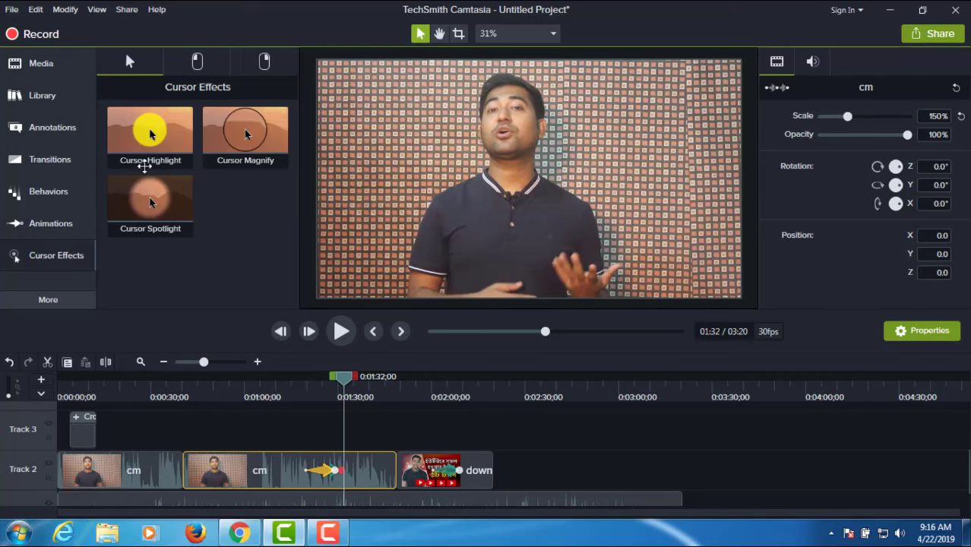
{"action": "left_click", "coordinate": [48, 300]}
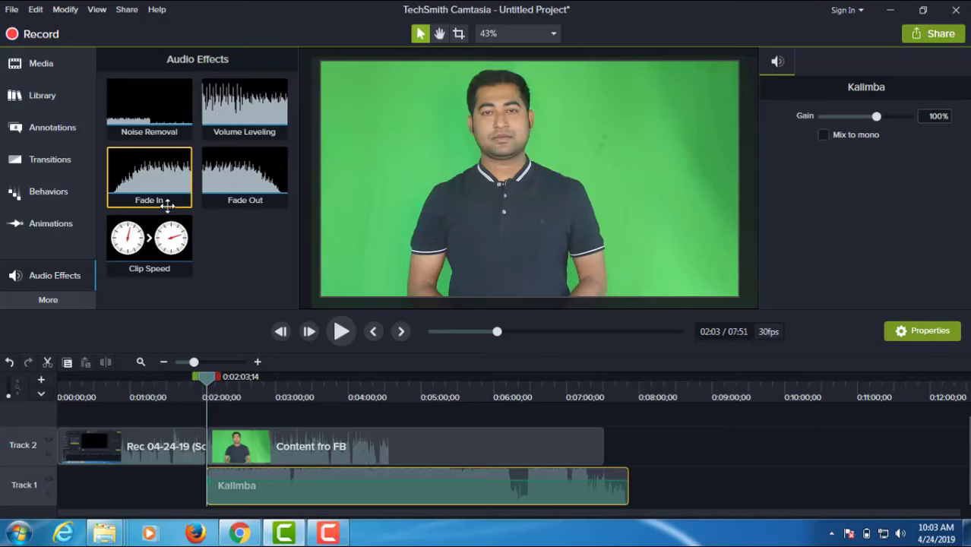
{"action": "left_click_drag", "start_coordinate": [162, 183], "coordinate": [216, 494]}
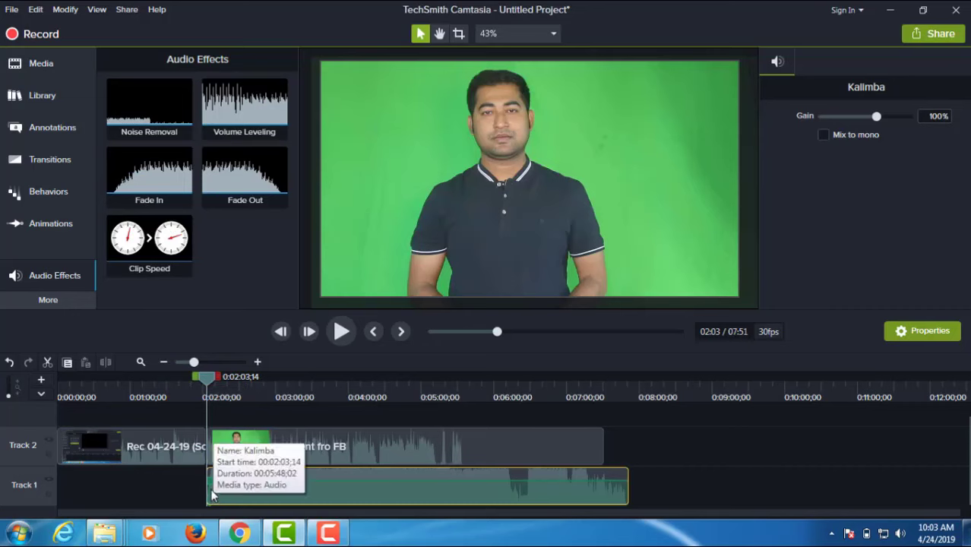
{"action": "left_click", "coordinate": [230, 362]}
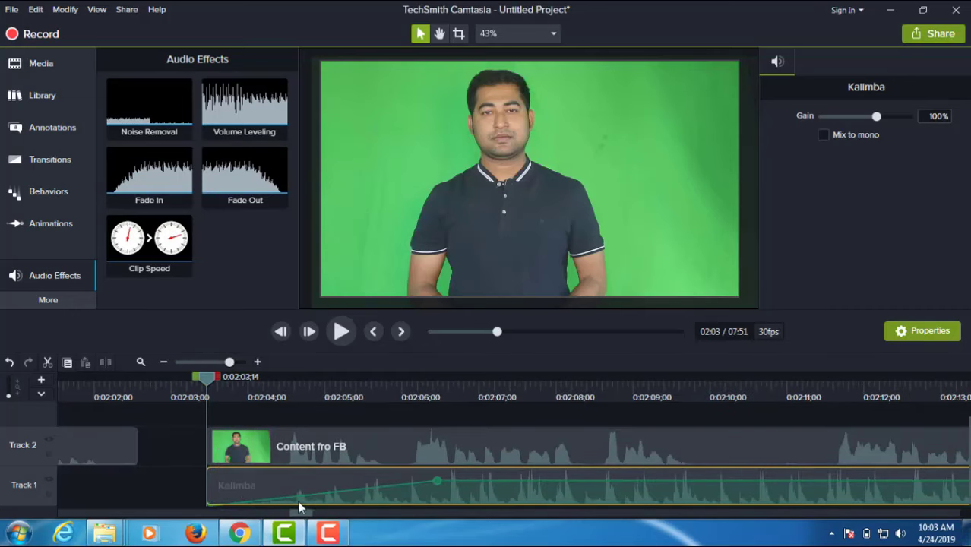
Trim the Kalimba clip's end to match the Content fro FB clip at 0:07:29;16 and add a Fade Out to it
{"action": "left_click", "coordinate": [200, 363]}
{"action": "left_click_drag", "start_coordinate": [270, 376], "coordinate": [824, 437]}
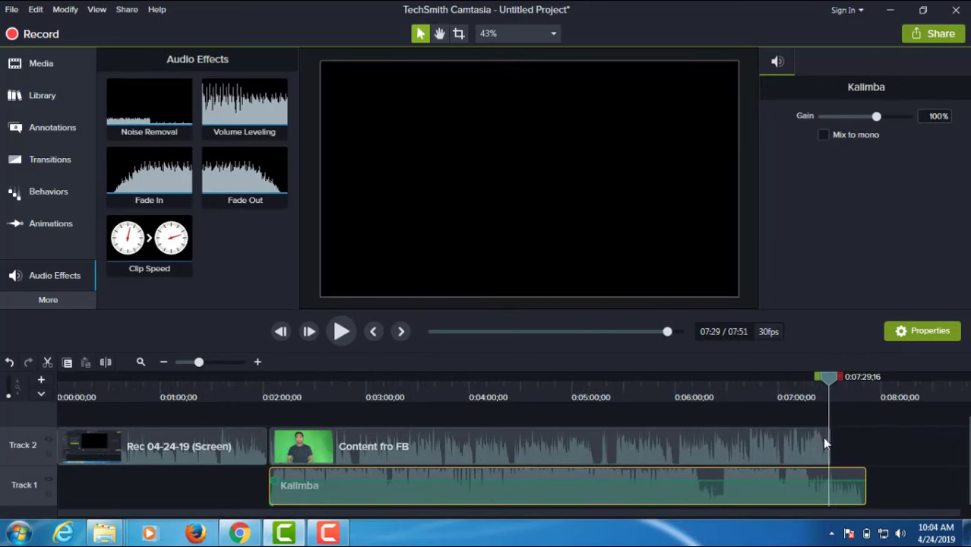
{"action": "left_click_drag", "start_coordinate": [869, 500], "coordinate": [829, 501]}
{"action": "mouse_move", "coordinate": [254, 190]}
{"action": "left_mouse_down"}
{"action": "mouse_move", "coordinate": [817, 513]}
{"action": "mouse_move", "coordinate": [819, 481]}
{"action": "mouse_move", "coordinate": [818, 497]}
{"action": "left_mouse_up"}
{"action": "left_click", "coordinate": [234, 362]}
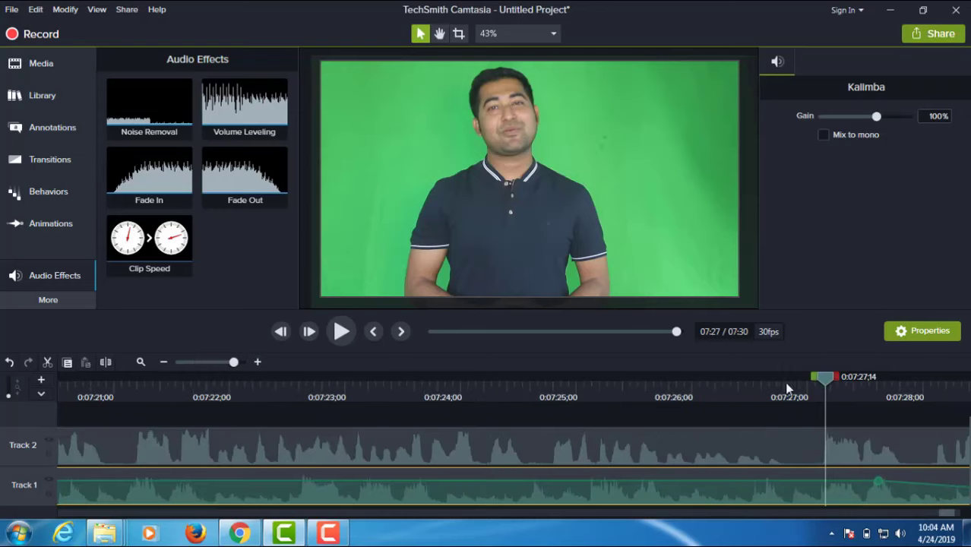
{"action": "key", "text": "space"}
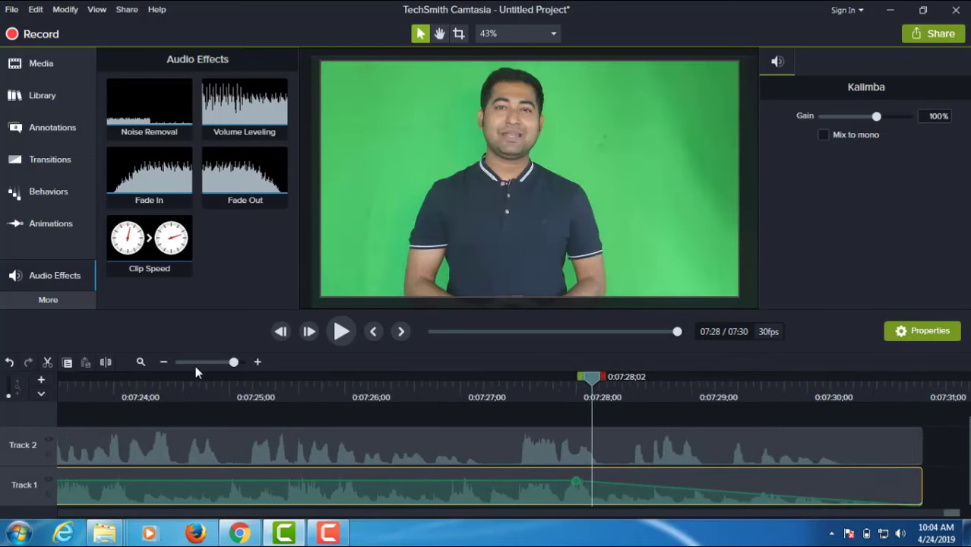
{"action": "left_click", "coordinate": [195, 363]}
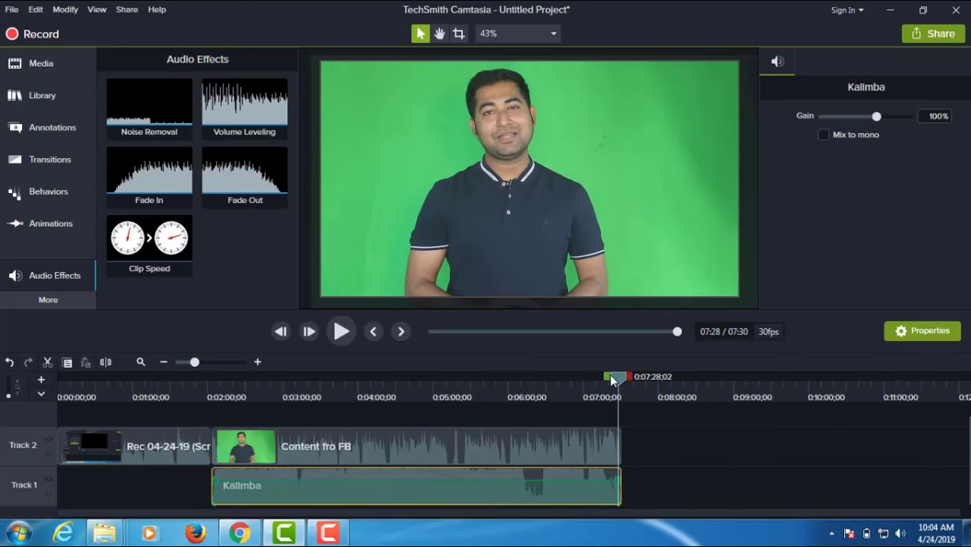
Add Noise Removal to the Content fro FB clip and set its Amount to 18
{"action": "left_click", "coordinate": [336, 386]}
{"action": "left_click", "coordinate": [360, 453]}
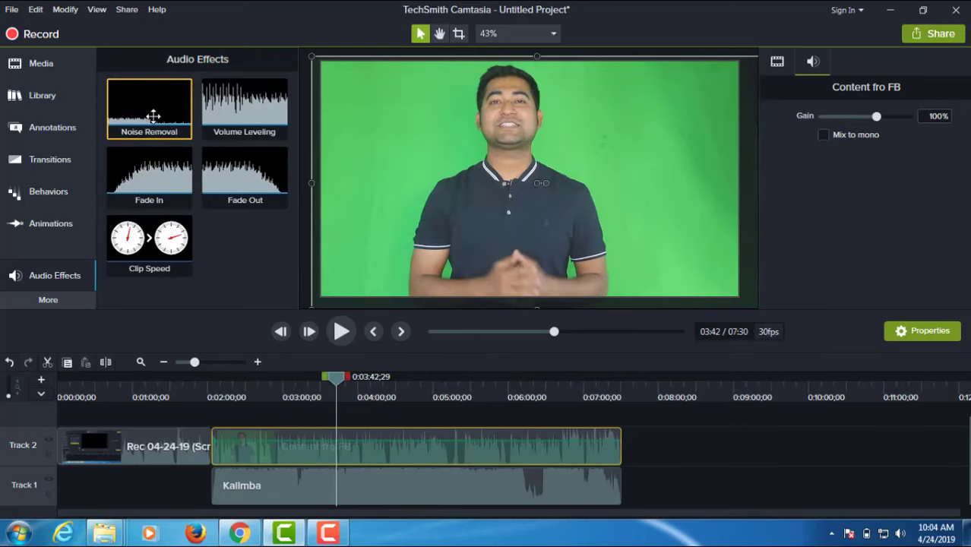
{"action": "left_click_drag", "start_coordinate": [145, 107], "coordinate": [328, 444]}
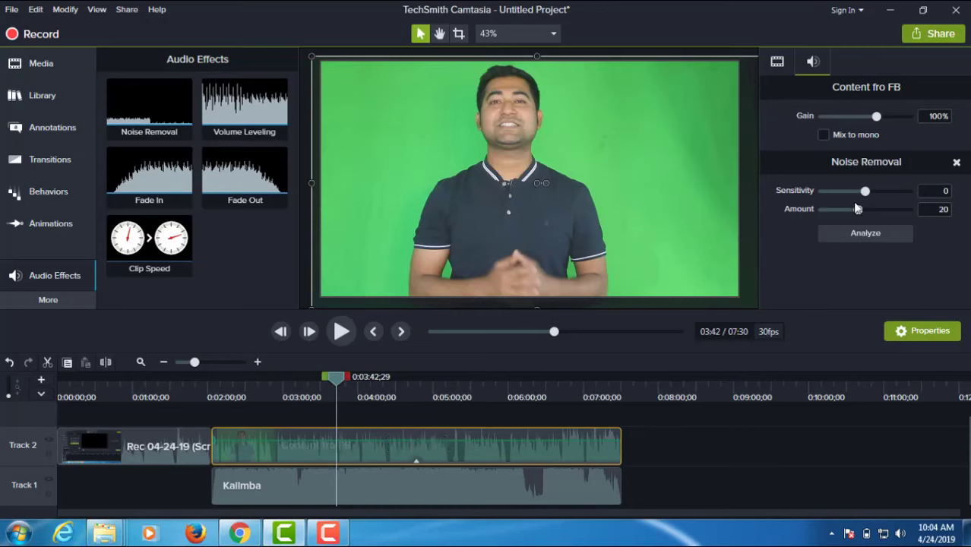
{"action": "left_click_drag", "start_coordinate": [857, 210], "coordinate": [845, 211]}
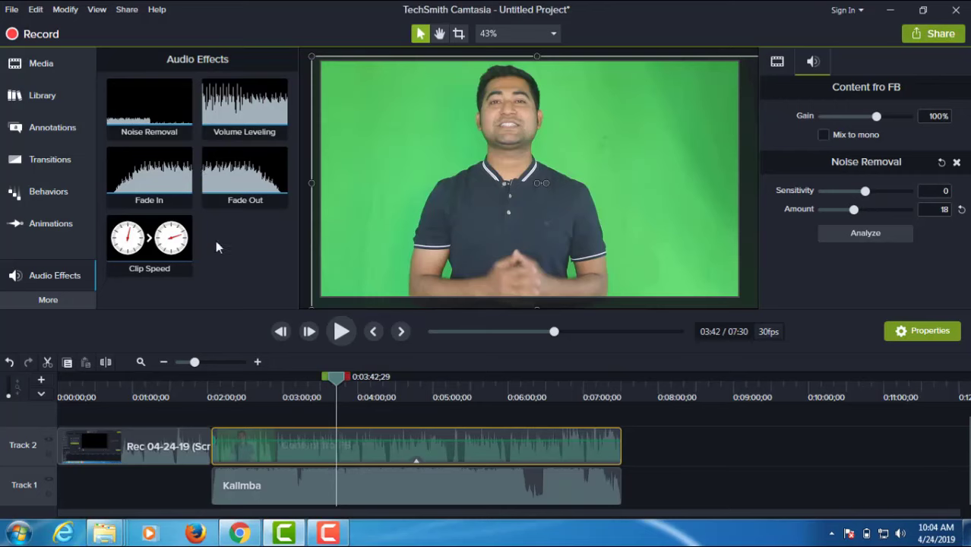
Lower the Kalimba clip's volume to 16%
{"action": "left_click", "coordinate": [359, 496]}
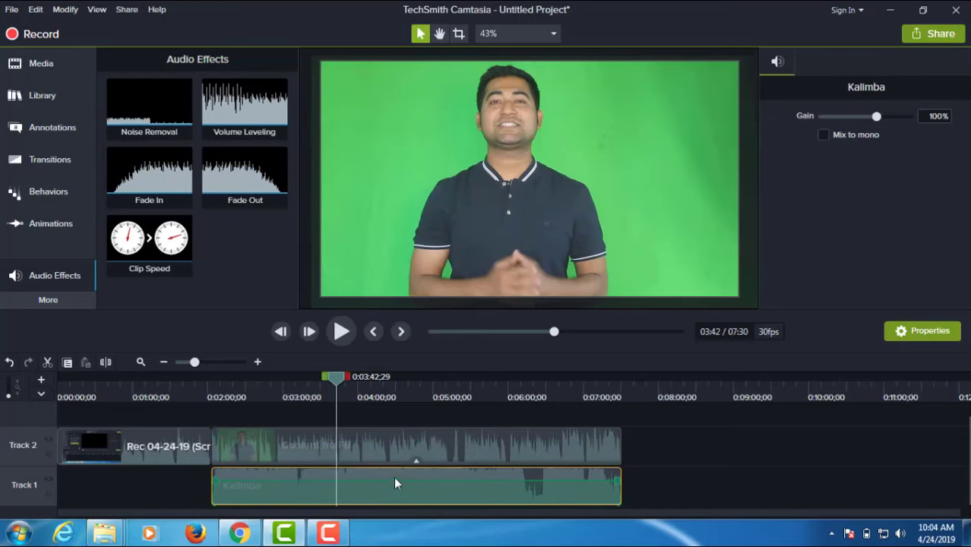
{"action": "left_click_drag", "start_coordinate": [394, 480], "coordinate": [384, 500]}
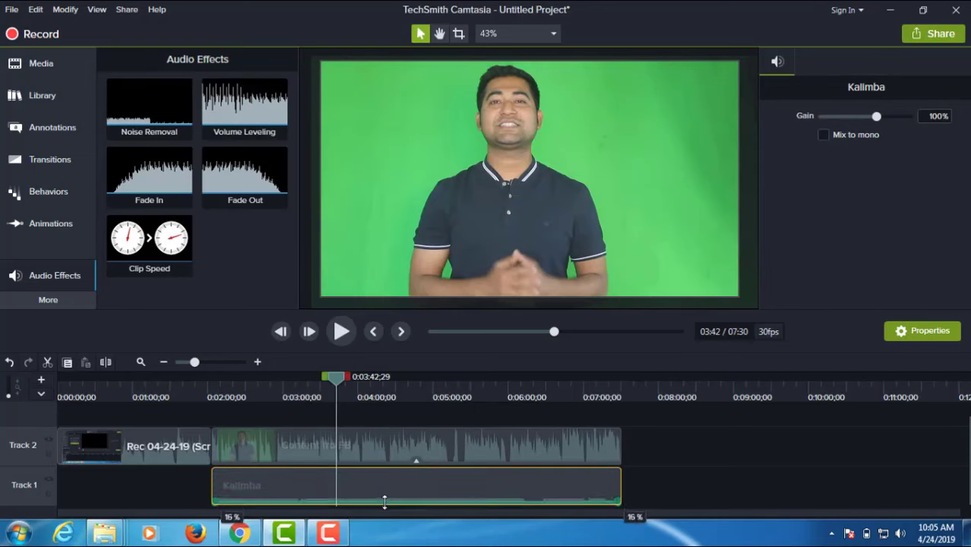
Split the Content fro FB and Kalimba clips at 0:03:42;29
{"action": "left_click", "coordinate": [366, 460]}
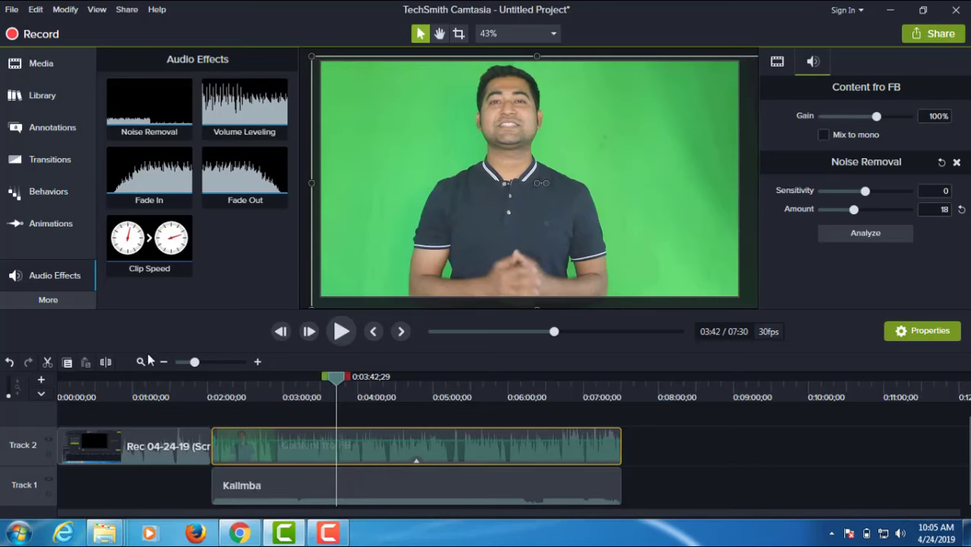
{"action": "left_click", "coordinate": [107, 363]}
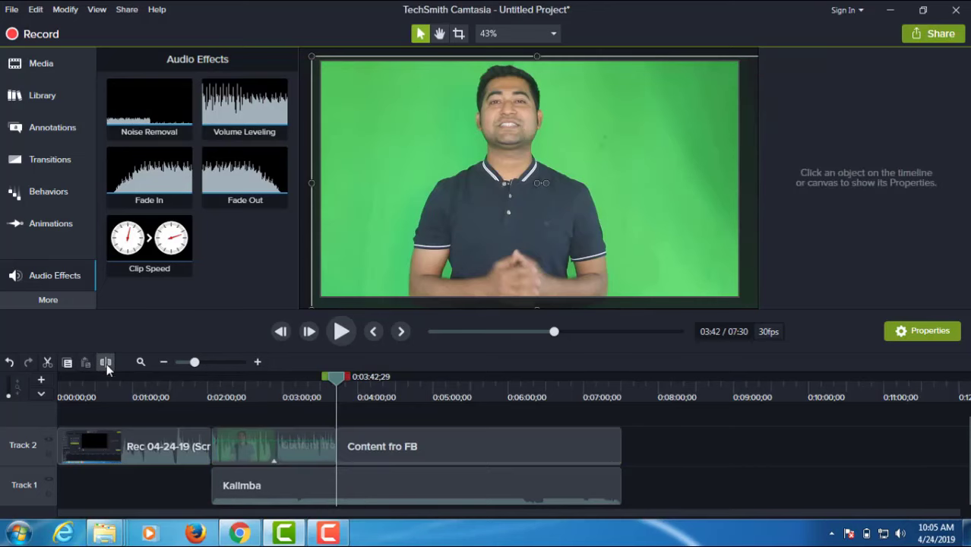
{"action": "left_click", "coordinate": [356, 475]}
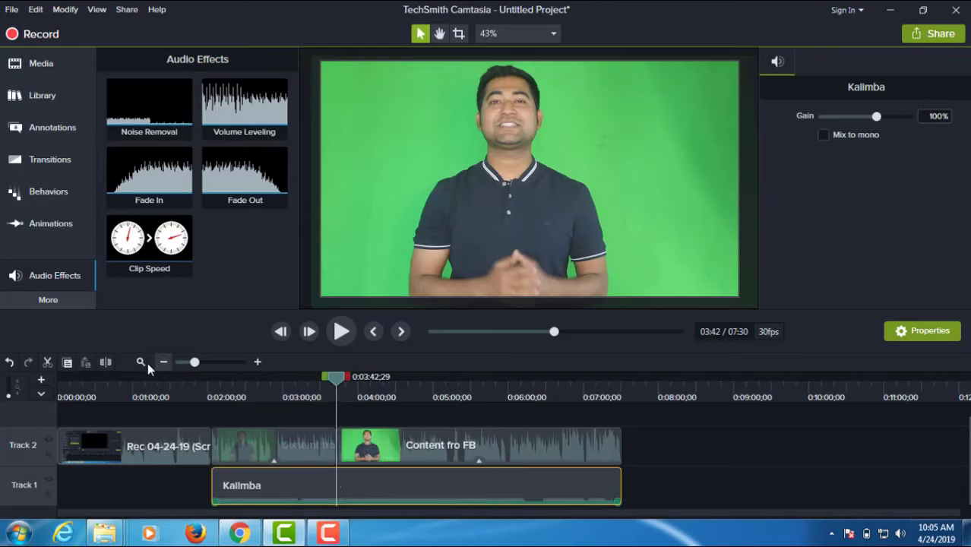
{"action": "left_click", "coordinate": [106, 362]}
{"action": "left_click", "coordinate": [392, 489]}
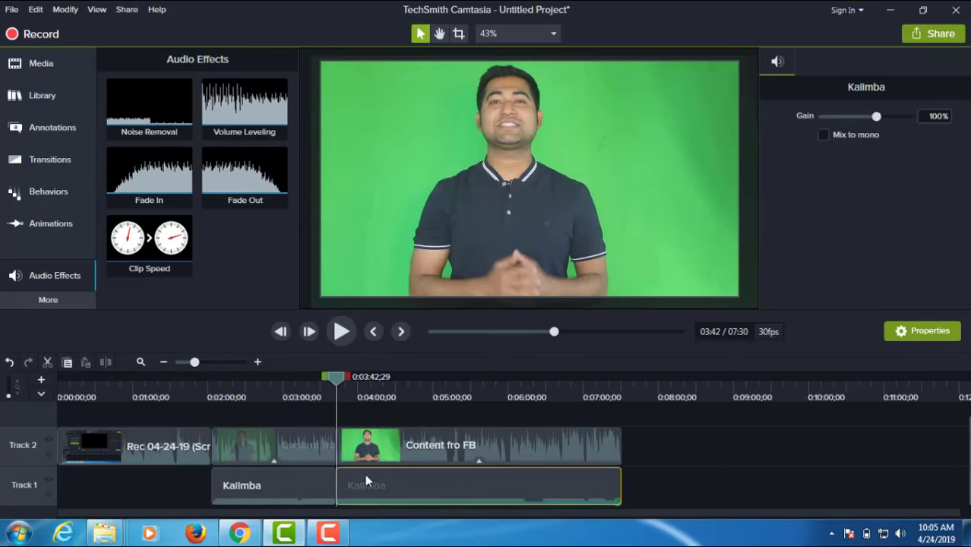
Apply Fade Out and Fade In to the second Kalimba part and move its audio points so the volume dips mid-clip
{"action": "left_click_drag", "start_coordinate": [266, 190], "coordinate": [390, 486]}
{"action": "left_click_drag", "start_coordinate": [168, 185], "coordinate": [364, 500]}
{"action": "left_click", "coordinate": [364, 498]}
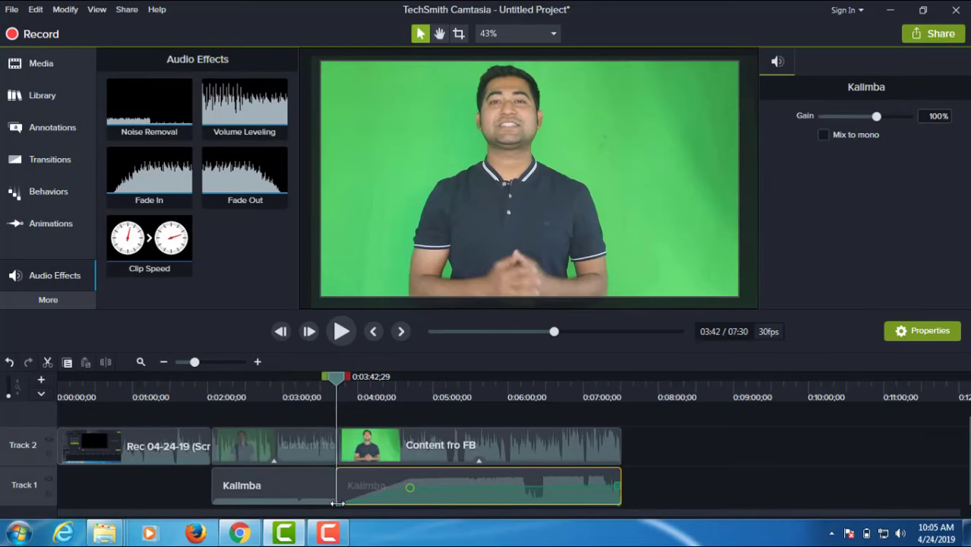
{"action": "key", "text": "ctrl+z"}
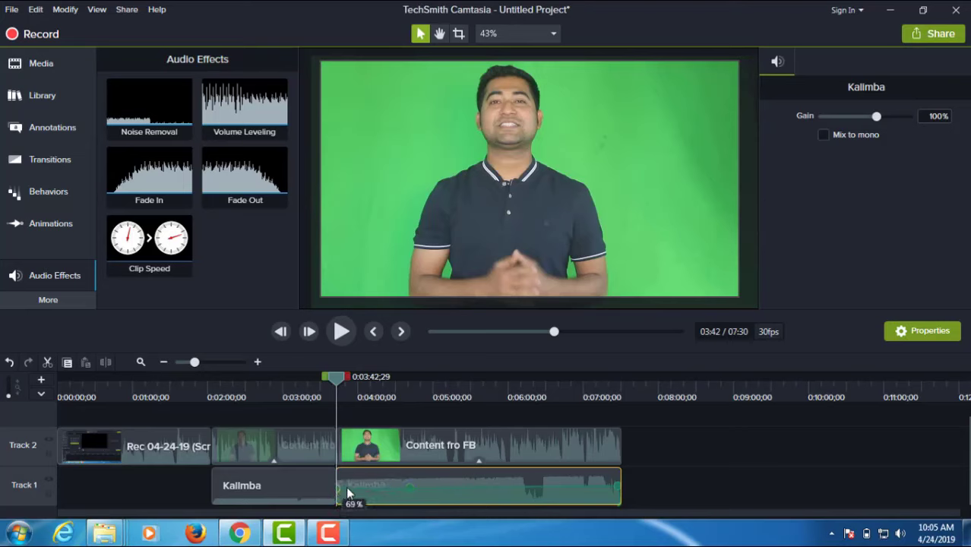
{"action": "left_click_drag", "start_coordinate": [410, 496], "coordinate": [448, 544]}
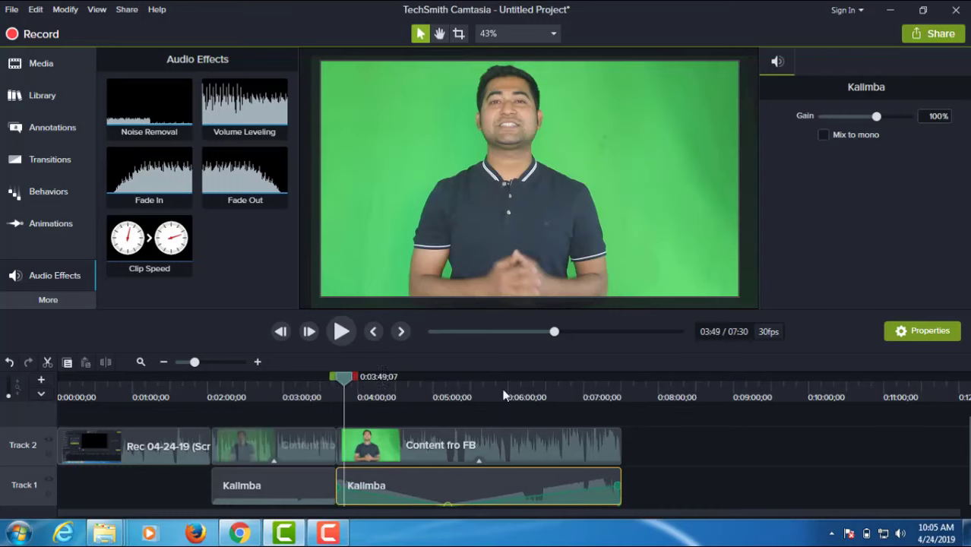
{"action": "left_click", "coordinate": [620, 403]}
{"action": "left_click", "coordinate": [478, 403]}
{"action": "left_click", "coordinate": [403, 402]}
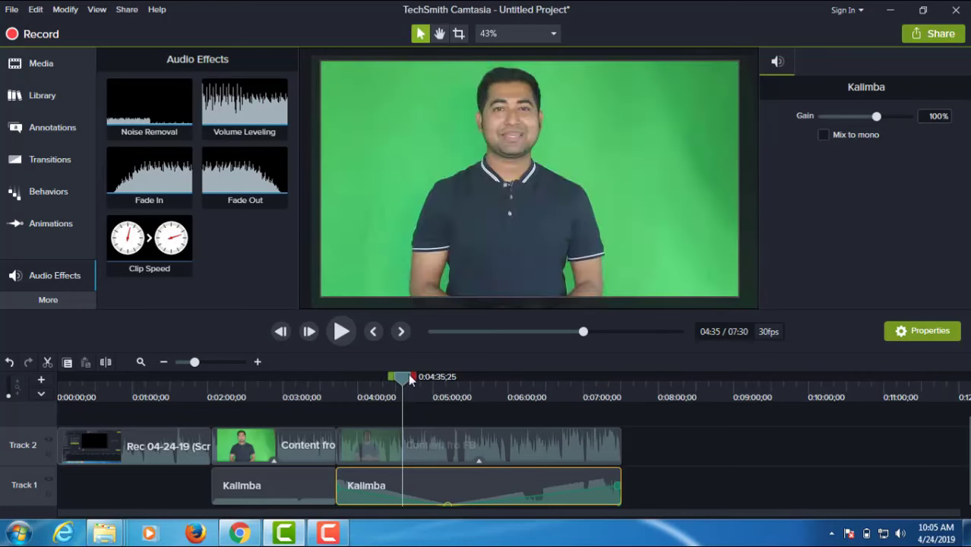
{"action": "left_click_drag", "start_coordinate": [401, 391], "coordinate": [319, 391]}
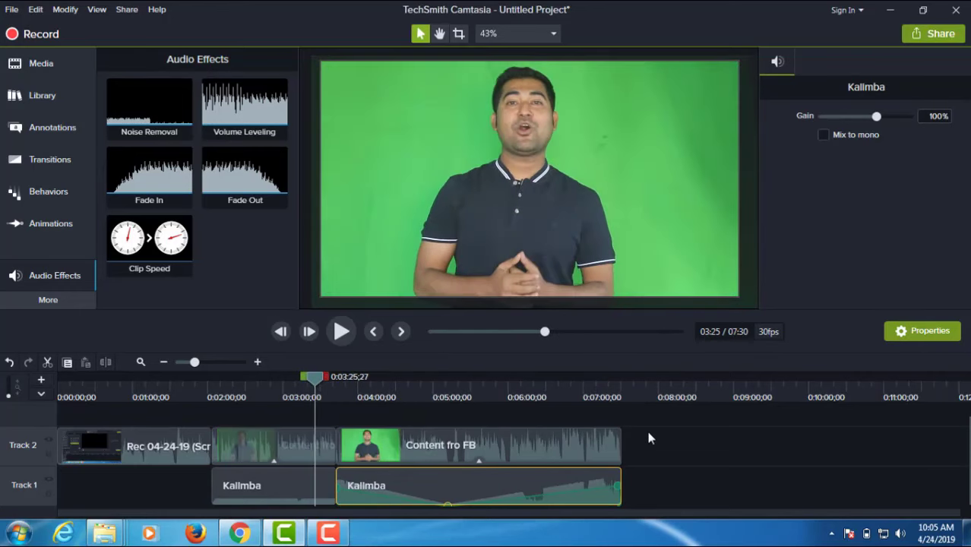
Undo the fade and volume edits on the second Kalimba part and the splits of both clips
{"action": "key", "text": "ctrl+z"}
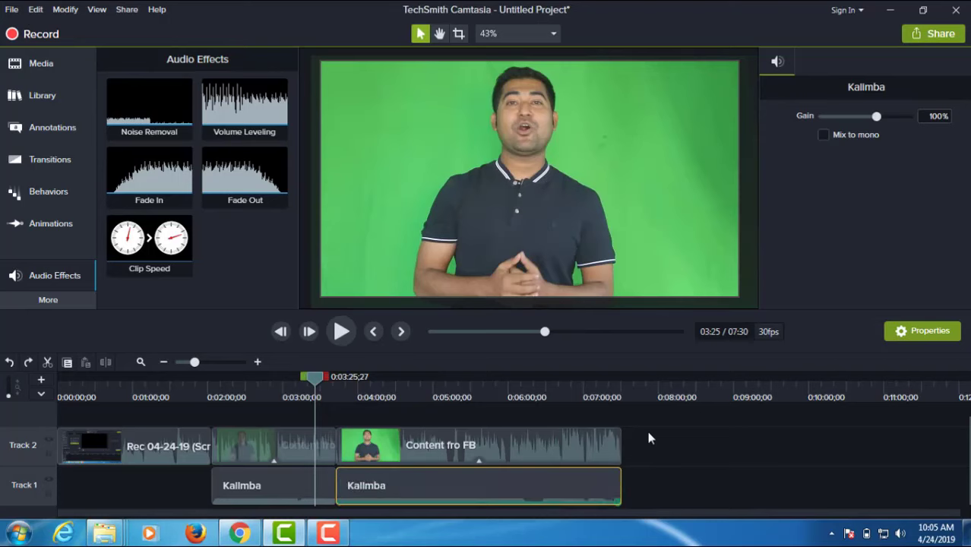
{"action": "key", "text": "ctrl+z"}
{"action": "key", "text": "ctrl+z"}
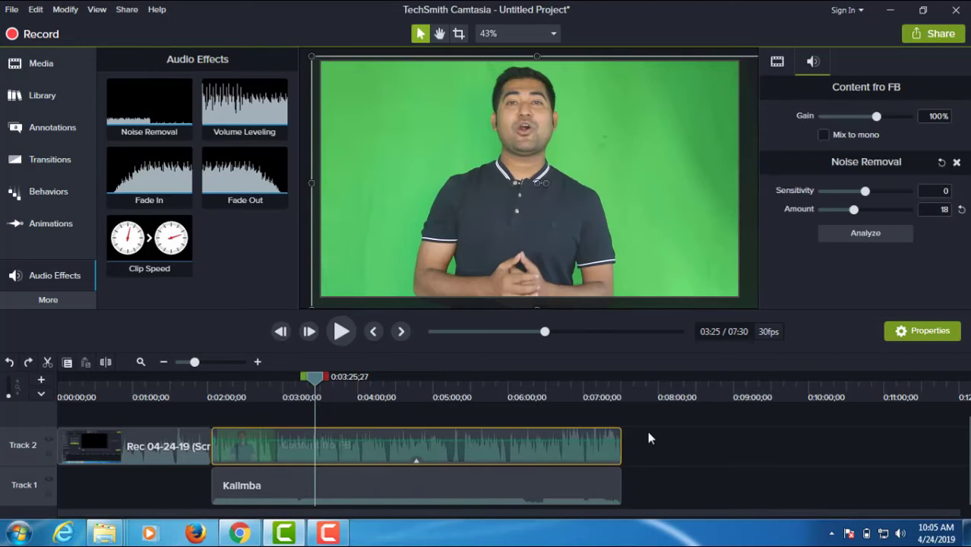
Move the Content fro FB clip up to Track 3 and apply the Remove a Color visual effect to it
{"action": "left_click_drag", "start_coordinate": [507, 456], "coordinate": [507, 419]}
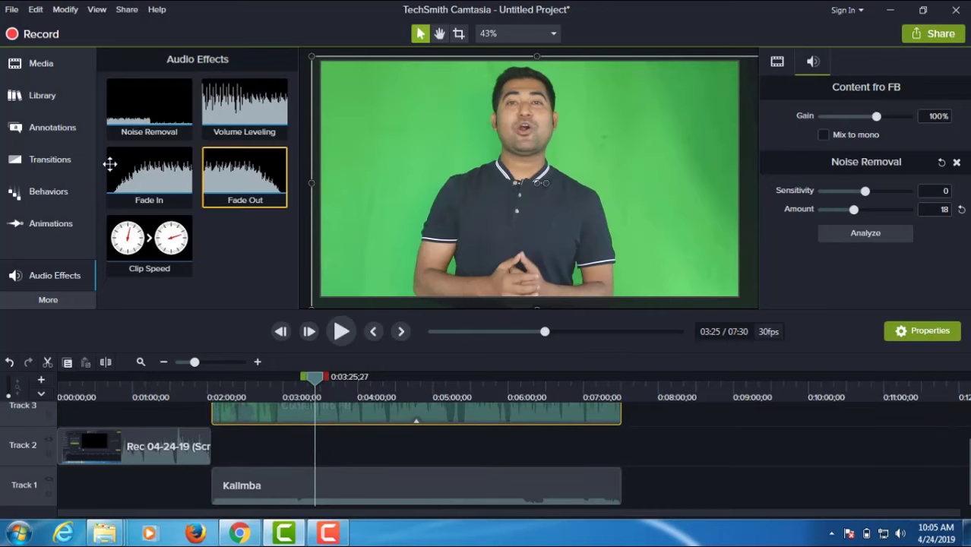
{"action": "left_click", "coordinate": [45, 304]}
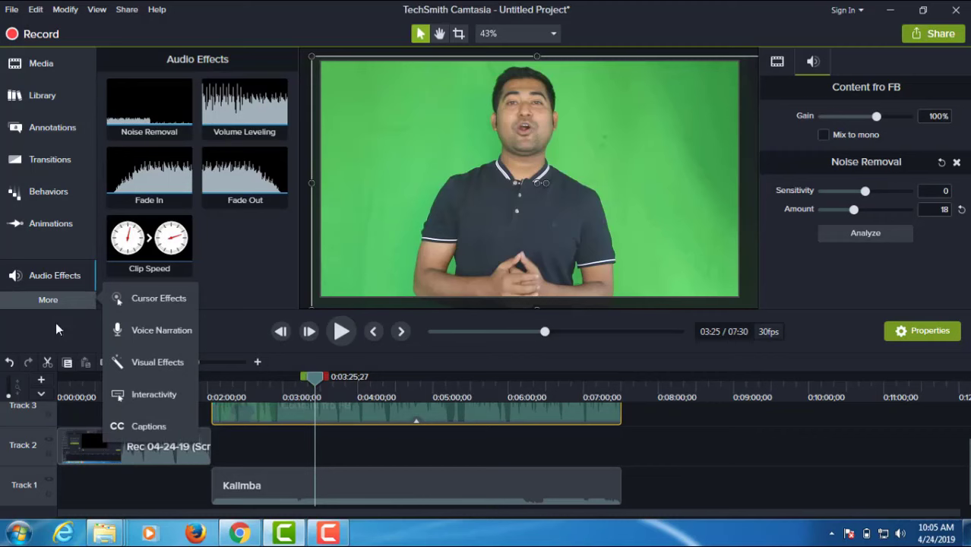
{"action": "left_click", "coordinate": [173, 364]}
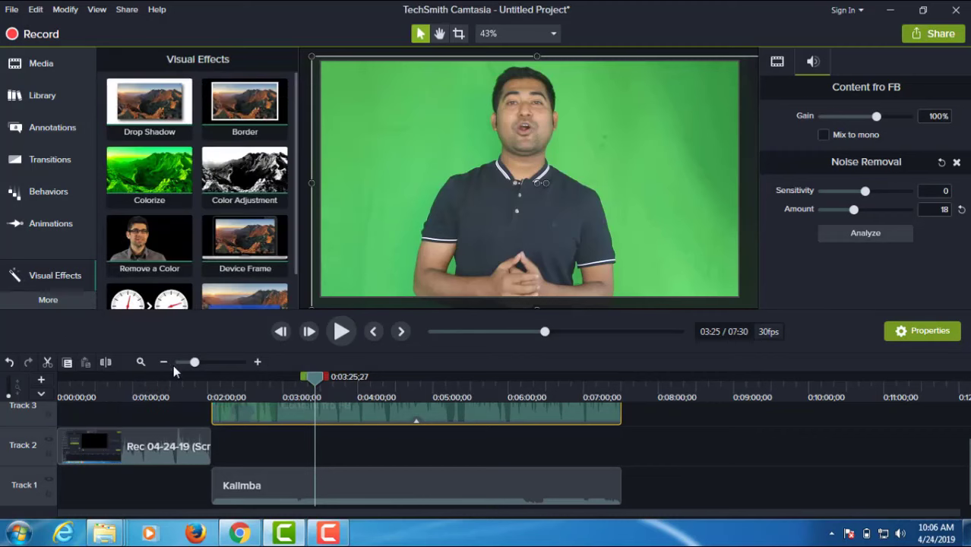
{"action": "scroll", "coordinate": [224, 201], "scroll_direction": "down", "scroll_amount": 1}
{"action": "scroll", "coordinate": [225, 200], "scroll_direction": "up", "scroll_amount": 1}
{"action": "scroll", "coordinate": [243, 190], "scroll_direction": "down", "scroll_amount": 1}
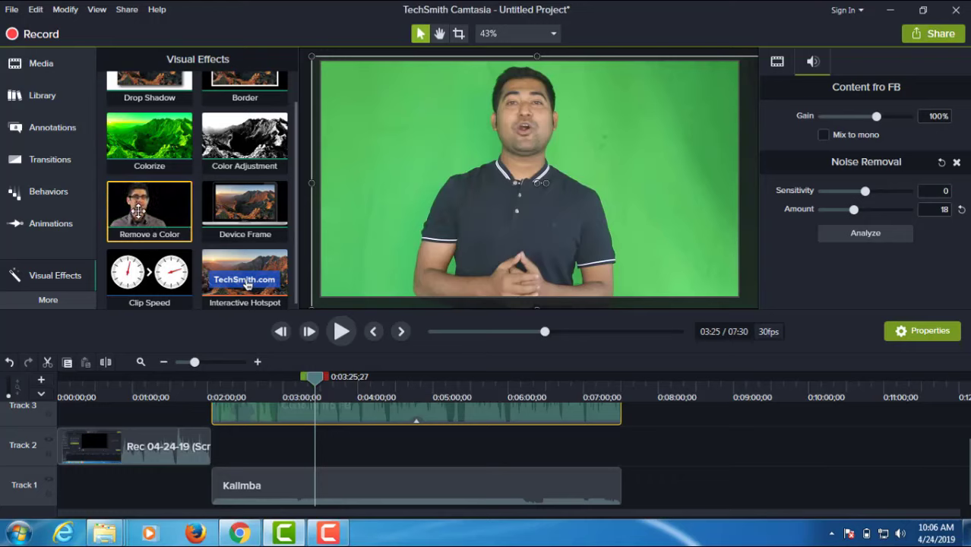
{"action": "left_click_drag", "start_coordinate": [148, 216], "coordinate": [345, 408]}
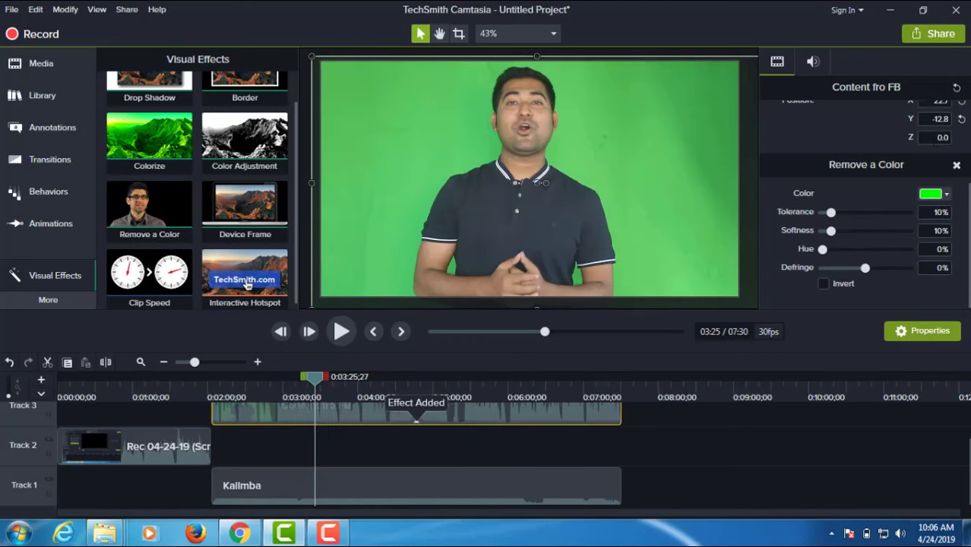
Sample the green background as the color to remove, and set Tolerance to 11%, Softness to 15% and Hue to 21%
{"action": "left_click", "coordinate": [947, 194]}
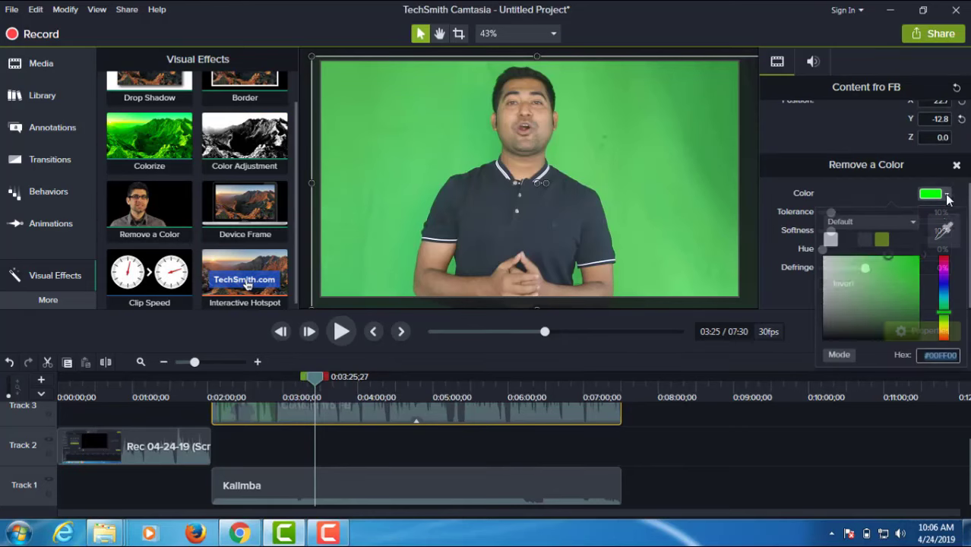
{"action": "left_click", "coordinate": [944, 234]}
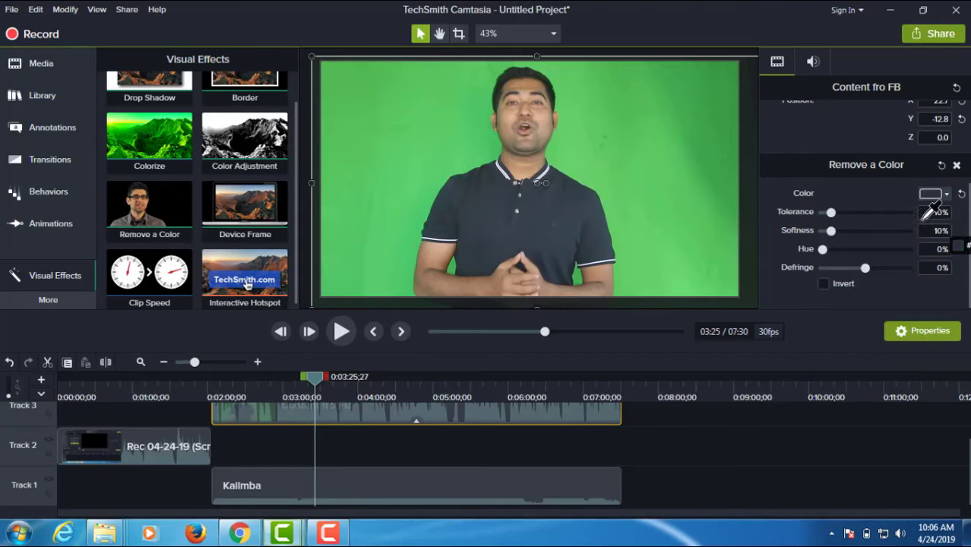
{"action": "left_click", "coordinate": [557, 152]}
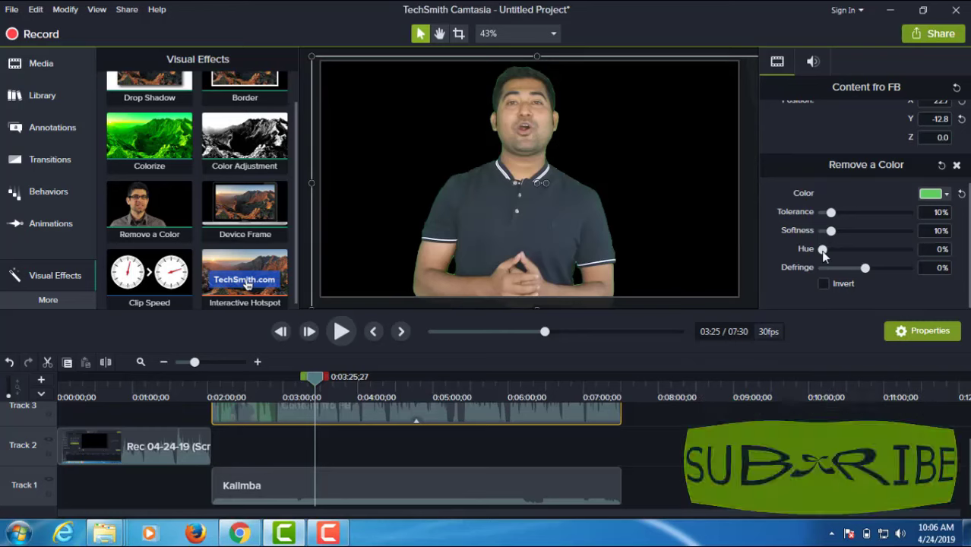
{"action": "left_click_drag", "start_coordinate": [823, 250], "coordinate": [833, 214]}
{"action": "left_click_drag", "start_coordinate": [838, 226], "coordinate": [830, 232]}
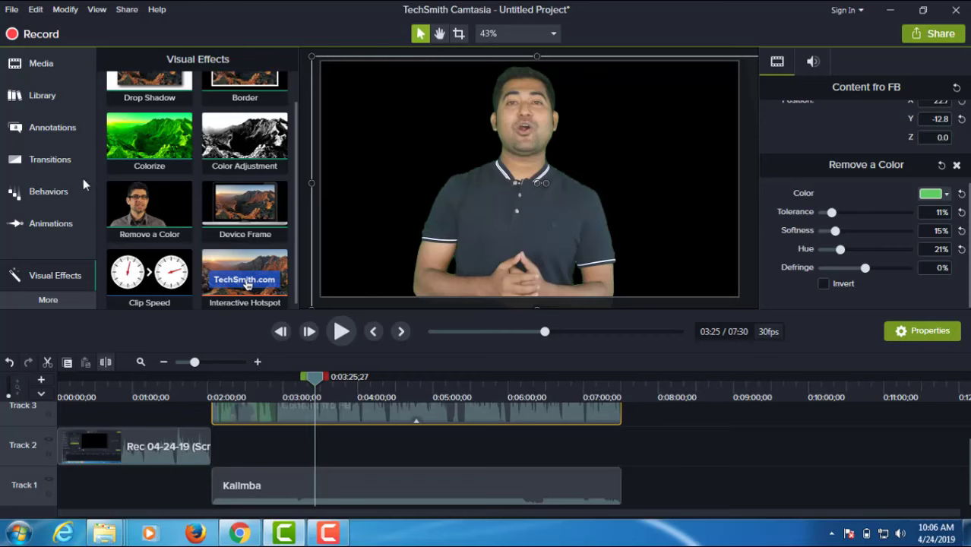
Add the green_First_Frame image to Track 2 beneath the Content fro FB clip and stretch it to match that clip's length
{"action": "left_click", "coordinate": [34, 64]}
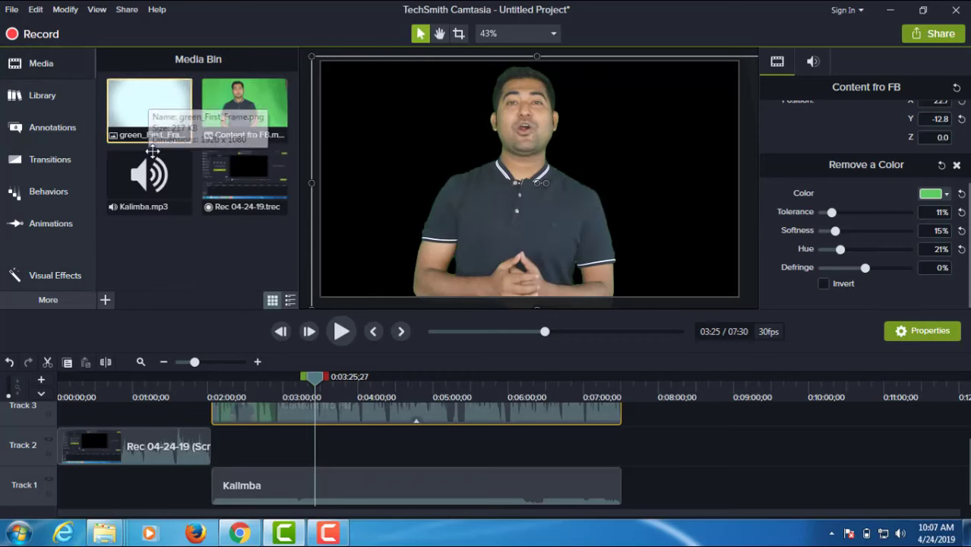
{"action": "left_click_drag", "start_coordinate": [149, 106], "coordinate": [621, 446]}
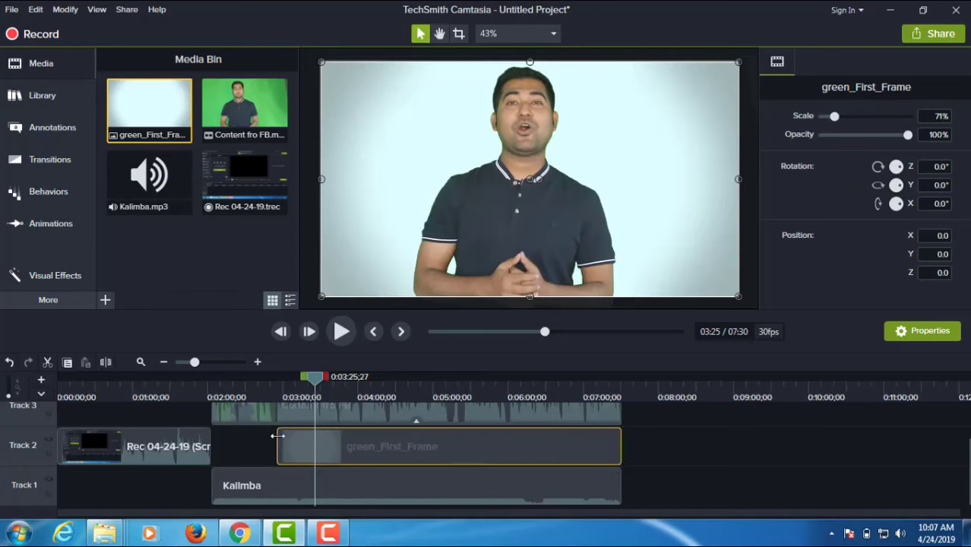
{"action": "left_click_drag", "start_coordinate": [278, 436], "coordinate": [213, 435]}
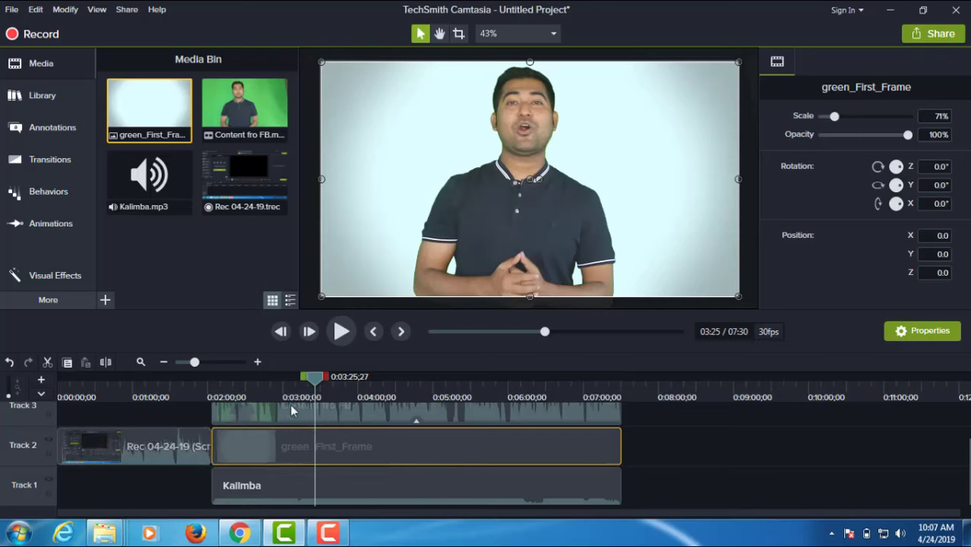
{"action": "left_click_drag", "start_coordinate": [313, 378], "coordinate": [513, 377]}
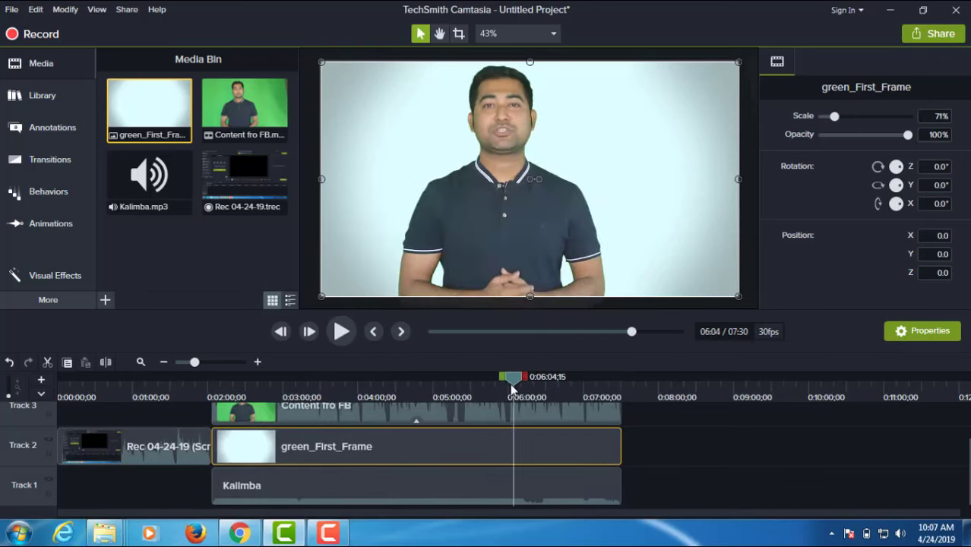
Move the green_First_Frame image away from beneath the Content fro FB clip, to about the 8-minute mark on Track 2
{"action": "left_click_drag", "start_coordinate": [366, 446], "coordinate": [710, 411]}
{"action": "left_click_drag", "start_coordinate": [206, 448], "coordinate": [34, 464]}
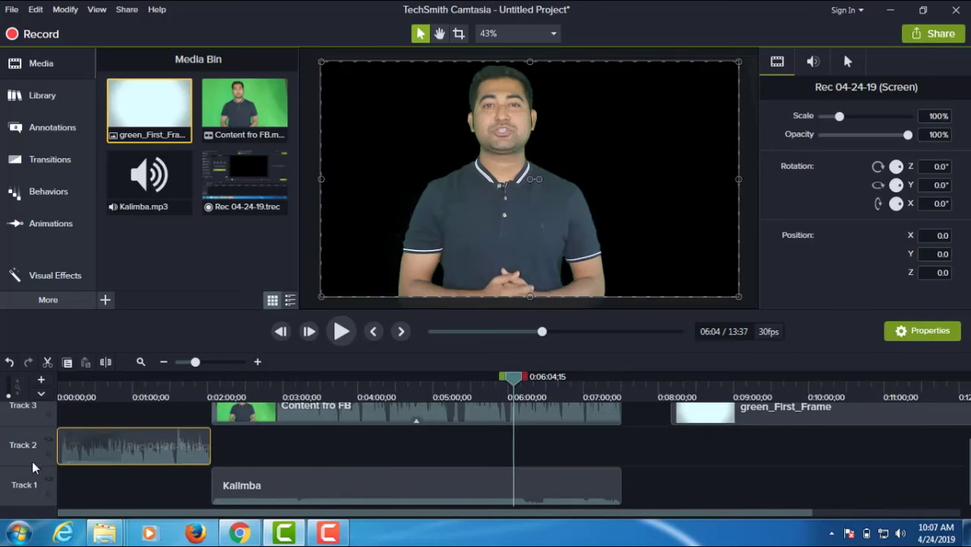
{"action": "left_click", "coordinate": [683, 414]}
{"action": "left_click_drag", "start_coordinate": [676, 456], "coordinate": [723, 452]}
Set the project's canvas color to bright red and apply the project settings
{"action": "left_click", "coordinate": [554, 34]}
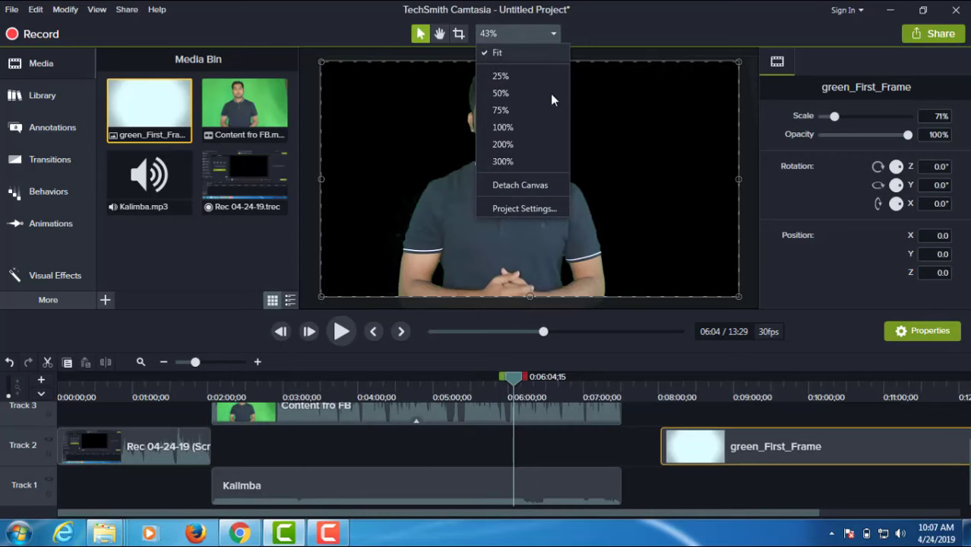
{"action": "left_click", "coordinate": [517, 213]}
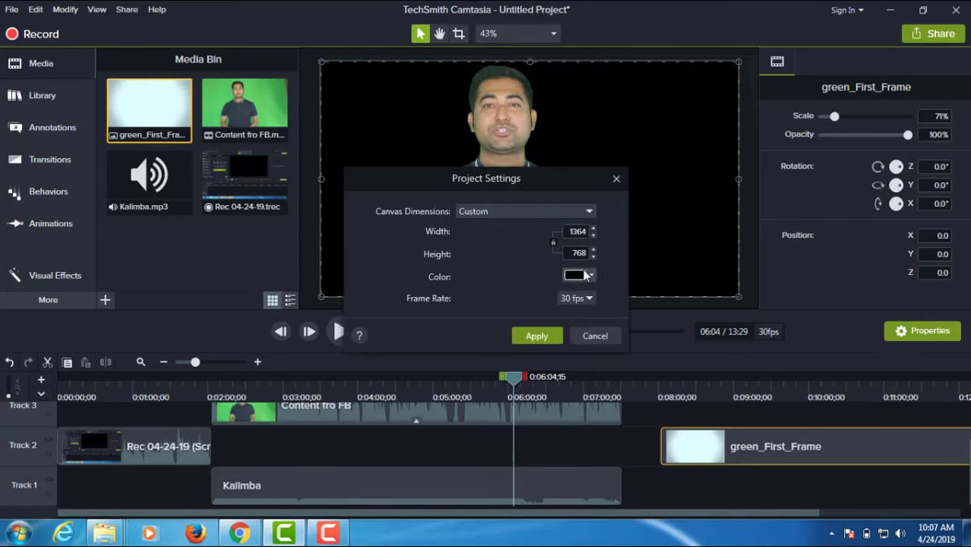
{"action": "left_click", "coordinate": [575, 275]}
{"action": "left_click_drag", "start_coordinate": [543, 370], "coordinate": [612, 335]}
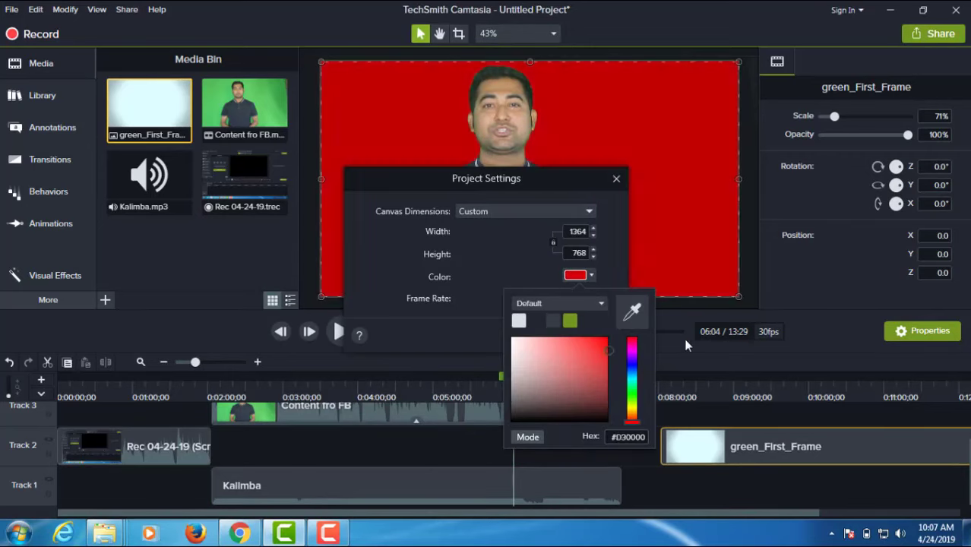
{"action": "left_click", "coordinate": [447, 339]}
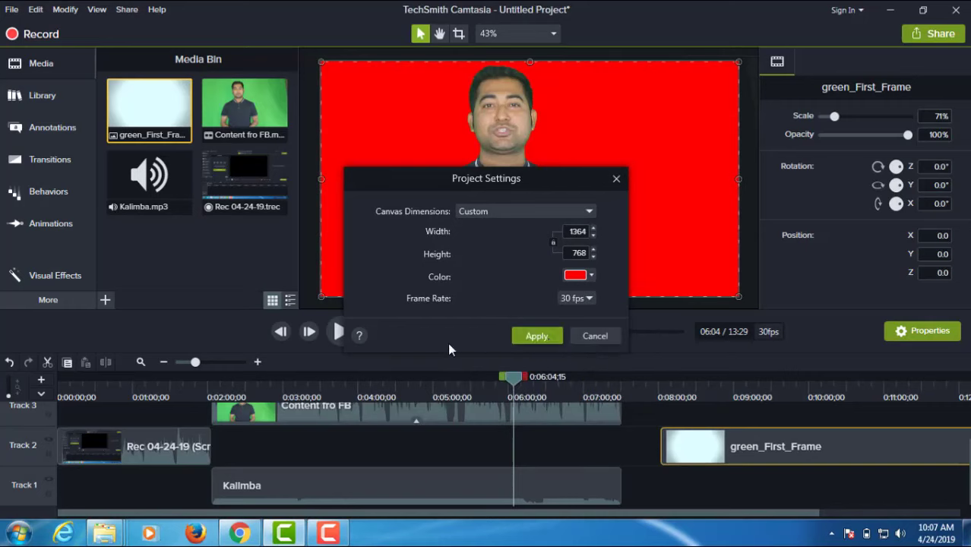
{"action": "left_click", "coordinate": [532, 335]}
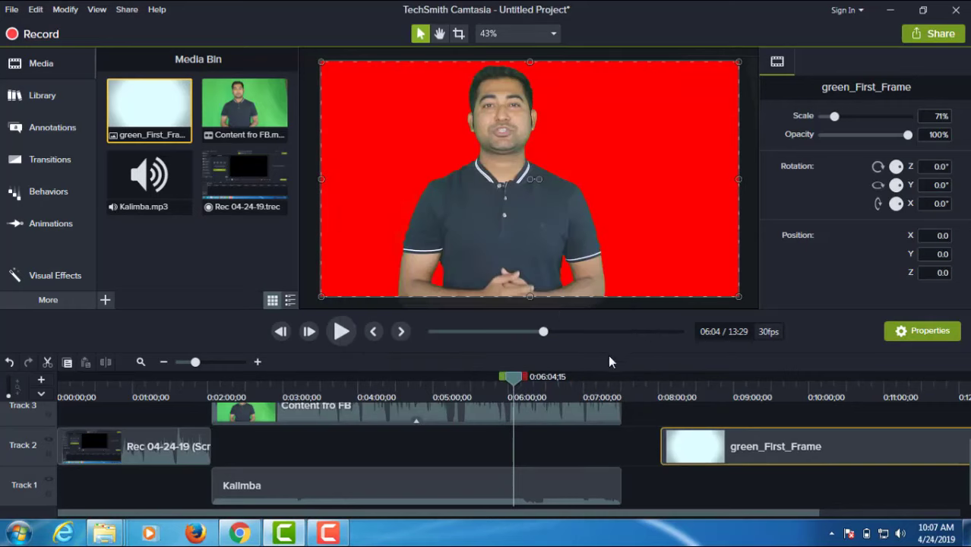
Move the green_First_Frame image back beneath the Content fro FB clip on Track 2
{"action": "left_click_drag", "start_coordinate": [195, 362], "coordinate": [182, 362]}
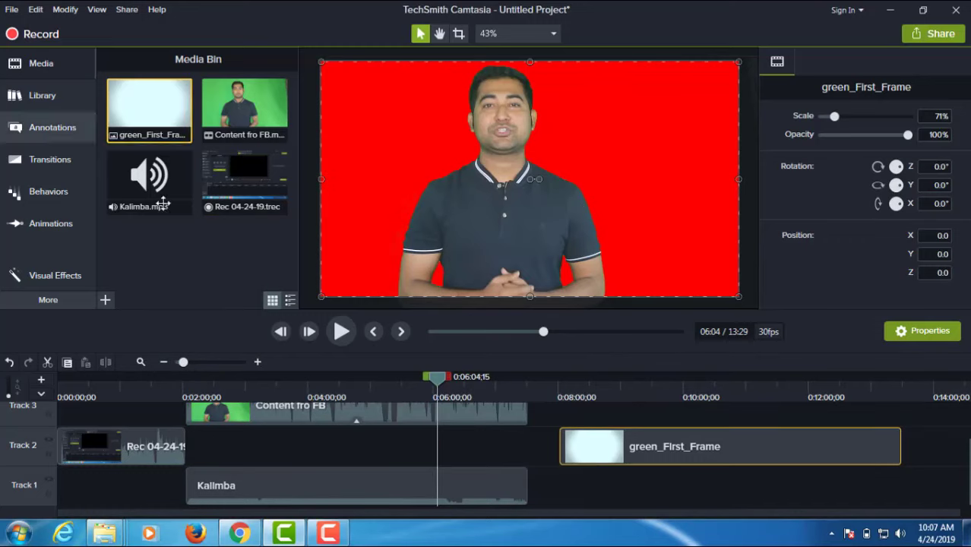
{"action": "left_click", "coordinate": [63, 278]}
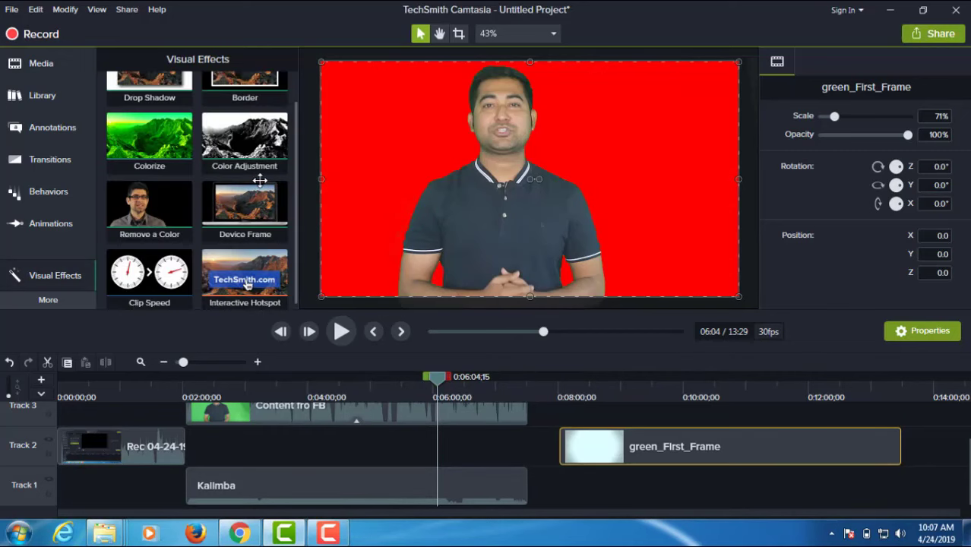
{"action": "scroll", "coordinate": [243, 197], "scroll_direction": "down", "scroll_amount": 1}
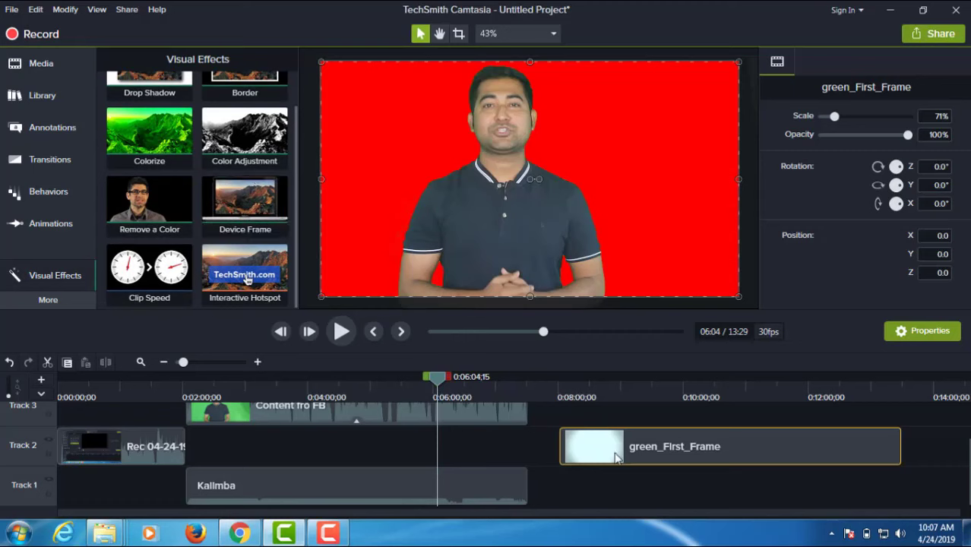
{"action": "left_click_drag", "start_coordinate": [639, 453], "coordinate": [265, 463]}
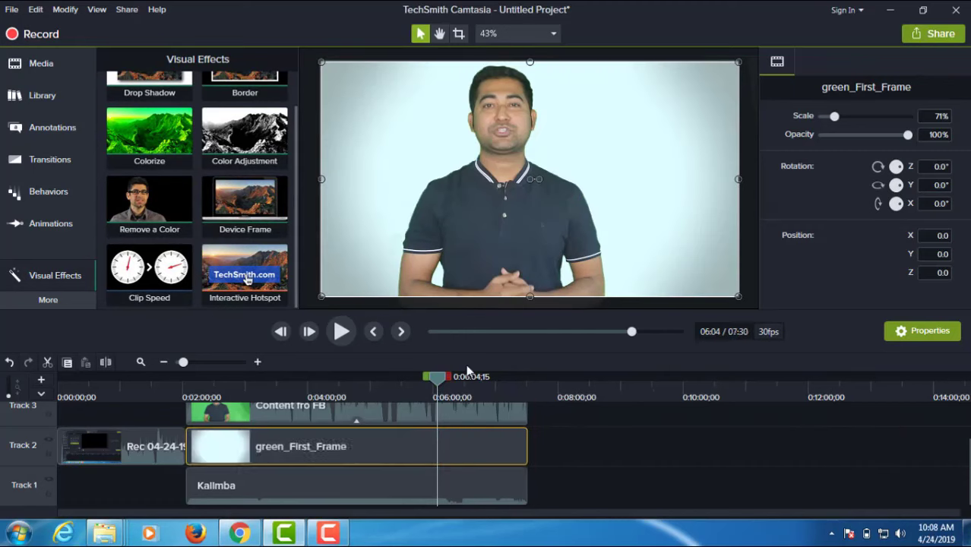
Split the Content fro FB clip at about 0:06:00 and trim the second part to start at 0:06:25;00 and last about 51 seconds
{"action": "scroll", "coordinate": [458, 423], "scroll_direction": "up", "scroll_amount": 1}
{"action": "left_click", "coordinate": [458, 429]}
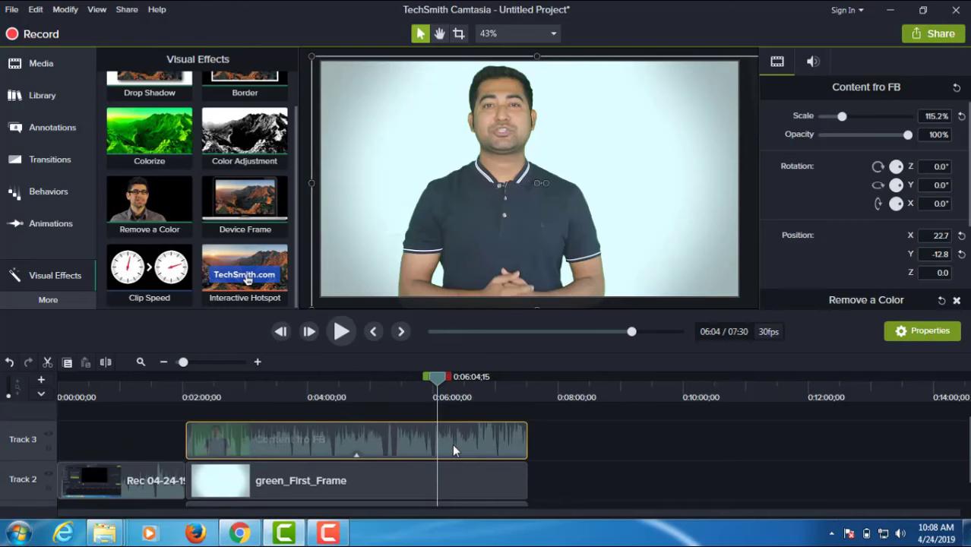
{"action": "left_click_drag", "start_coordinate": [427, 378], "coordinate": [424, 383]}
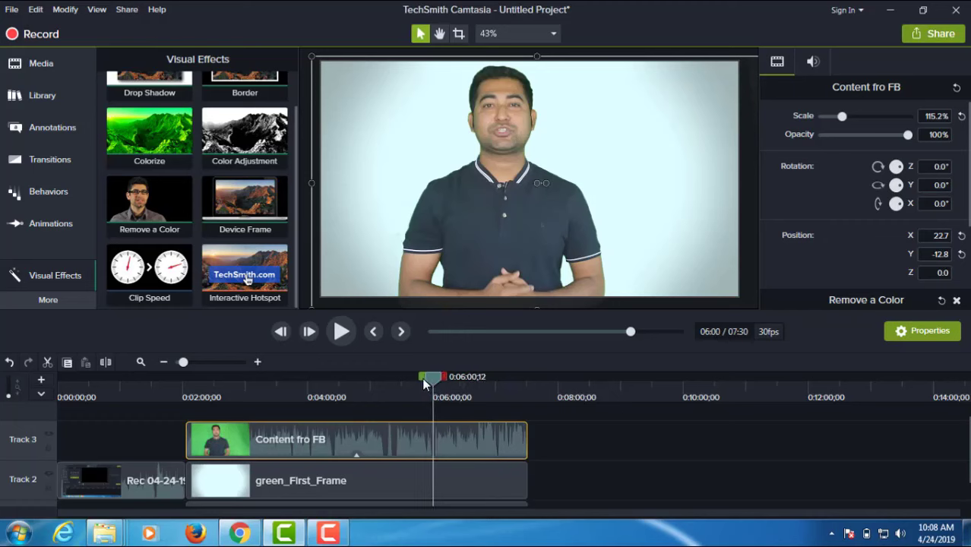
{"action": "key", "text": "s"}
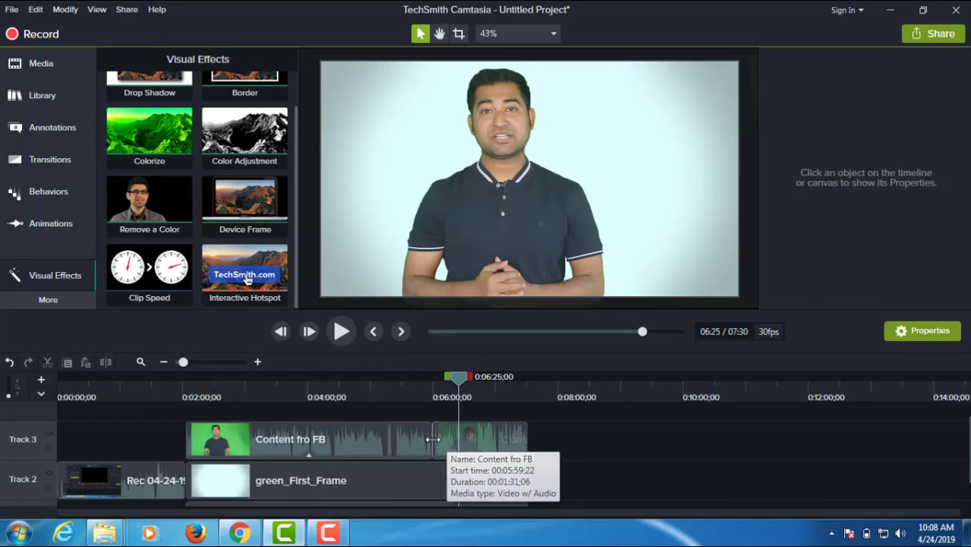
{"action": "left_click_drag", "start_coordinate": [432, 439], "coordinate": [460, 440]}
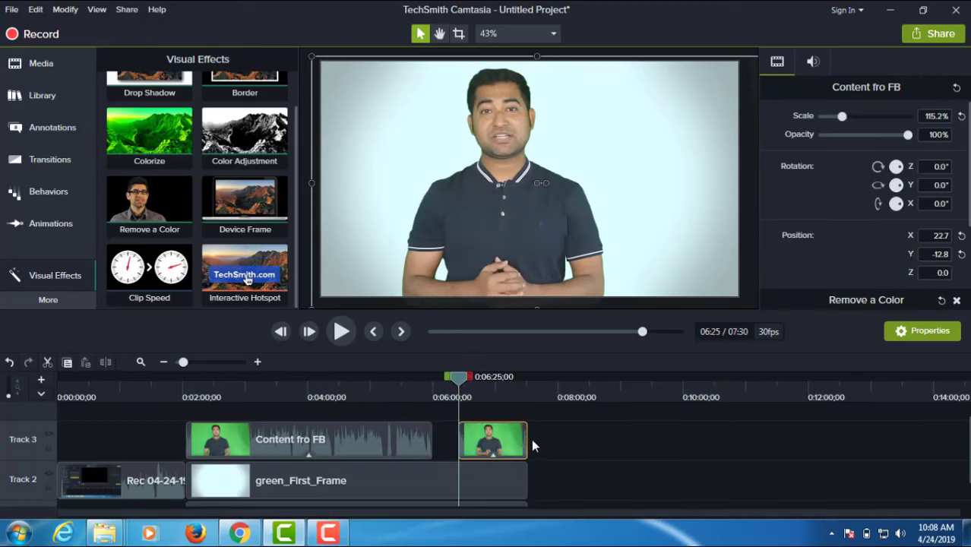
{"action": "left_click_drag", "start_coordinate": [531, 446], "coordinate": [513, 446]}
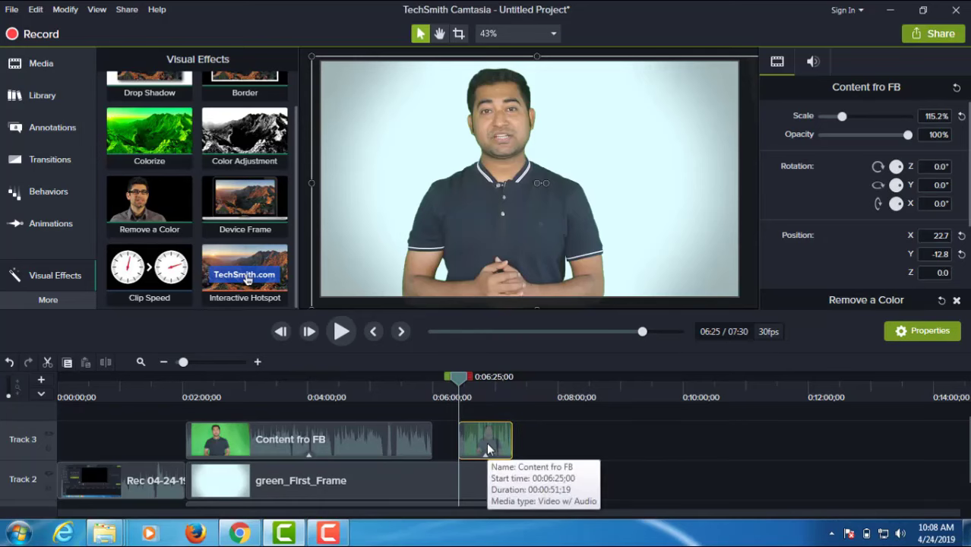
Add the Clip Speed effect to the trimmed second part of the Content fro FB clip
{"action": "right_click", "coordinate": [486, 442]}
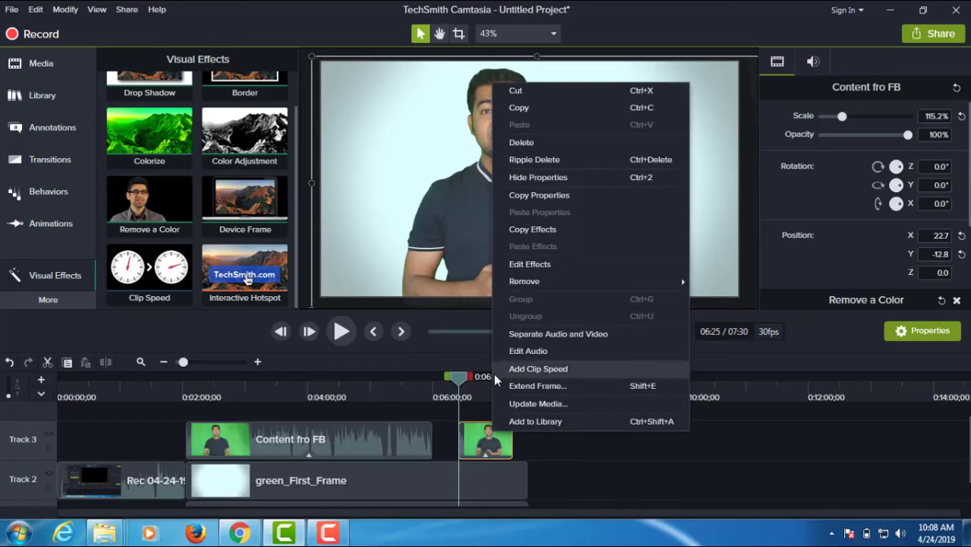
{"action": "left_click", "coordinate": [538, 368]}
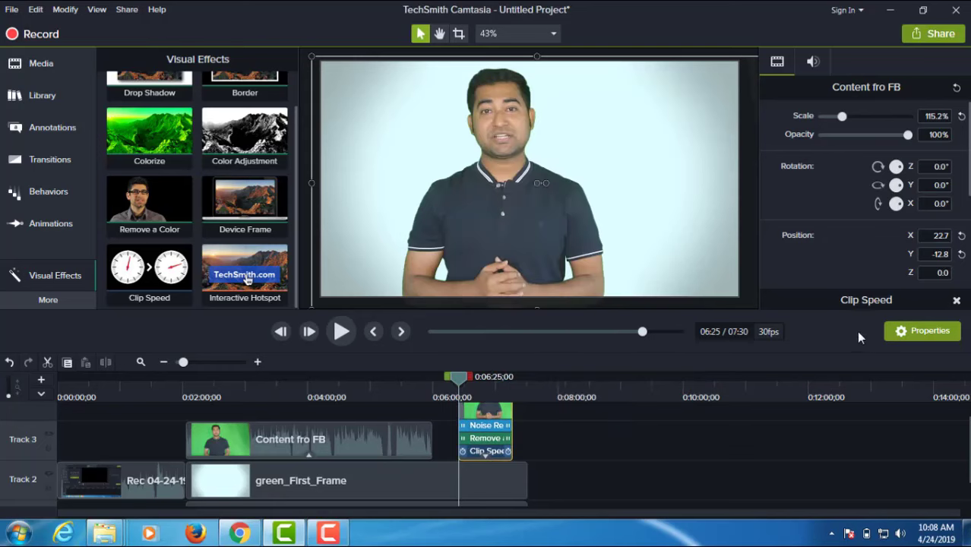
{"action": "scroll", "coordinate": [863, 244], "scroll_direction": "down", "scroll_amount": 5}
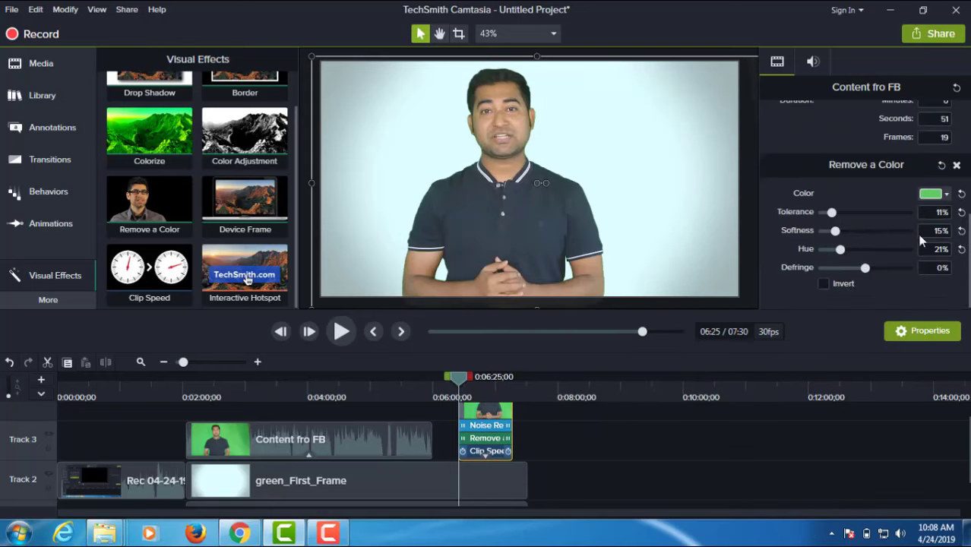
{"action": "scroll", "coordinate": [876, 263], "scroll_direction": "up", "scroll_amount": 4}
{"action": "scroll", "coordinate": [876, 263], "scroll_direction": "down", "scroll_amount": 4}
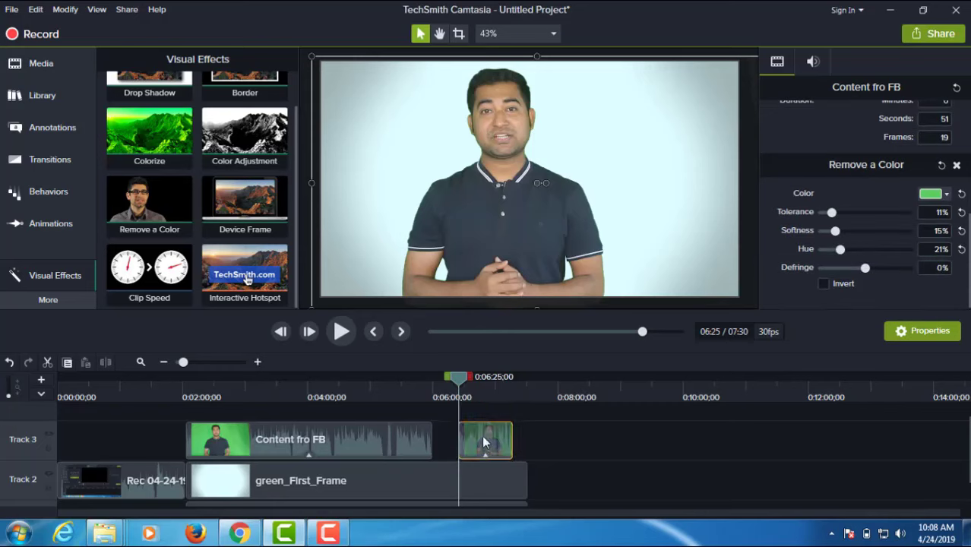
Set the second part's clip speed to 3x and play back the result
{"action": "scroll", "coordinate": [883, 224], "scroll_direction": "up", "scroll_amount": 4}
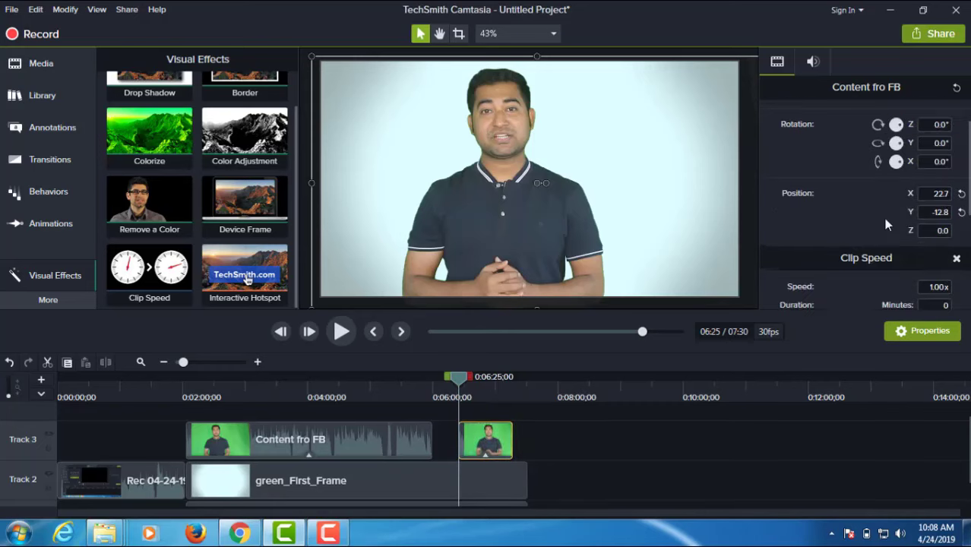
{"action": "scroll", "coordinate": [883, 218], "scroll_direction": "up", "scroll_amount": 1}
{"action": "scroll", "coordinate": [883, 218], "scroll_direction": "down", "scroll_amount": 4}
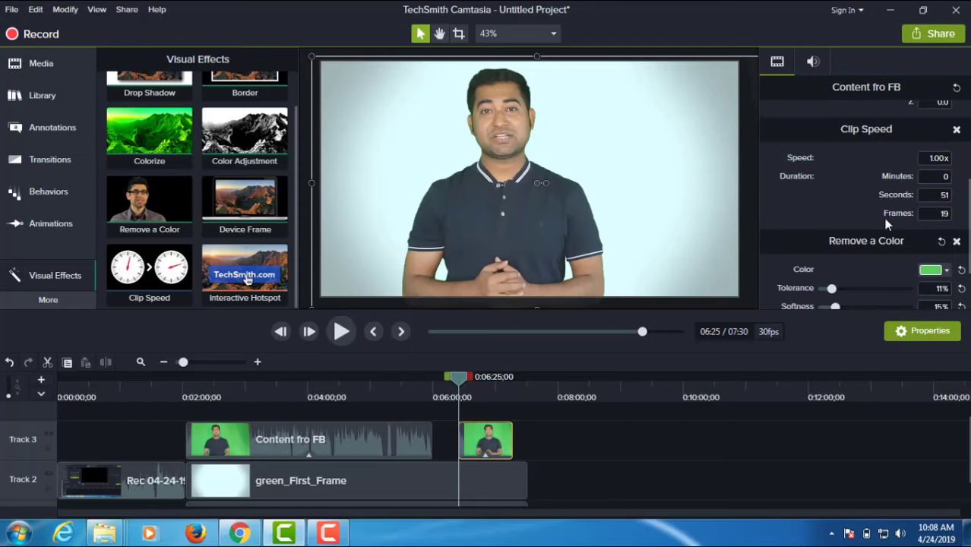
{"action": "left_click", "coordinate": [934, 158]}
{"action": "type", "text": "3"}
{"action": "left_click", "coordinate": [554, 430]}
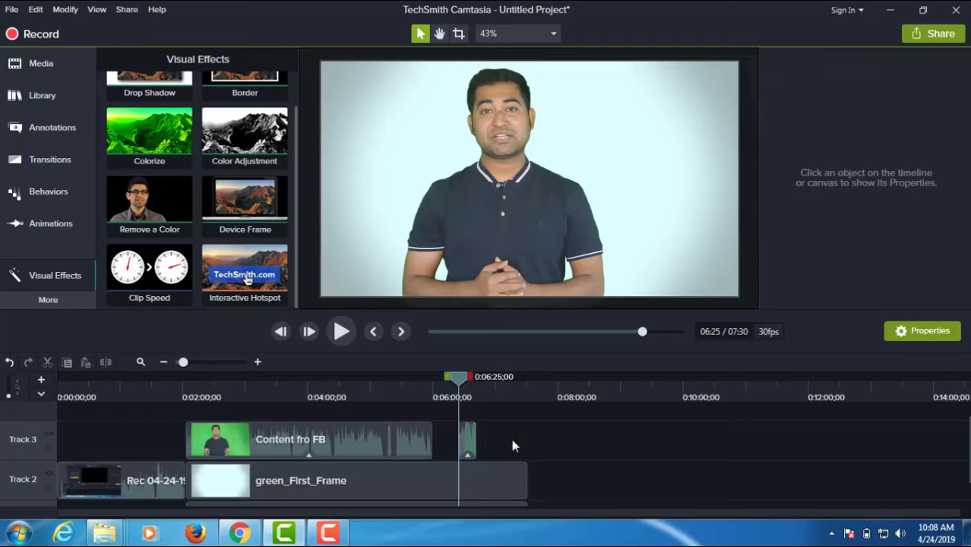
{"action": "left_click", "coordinate": [346, 332]}
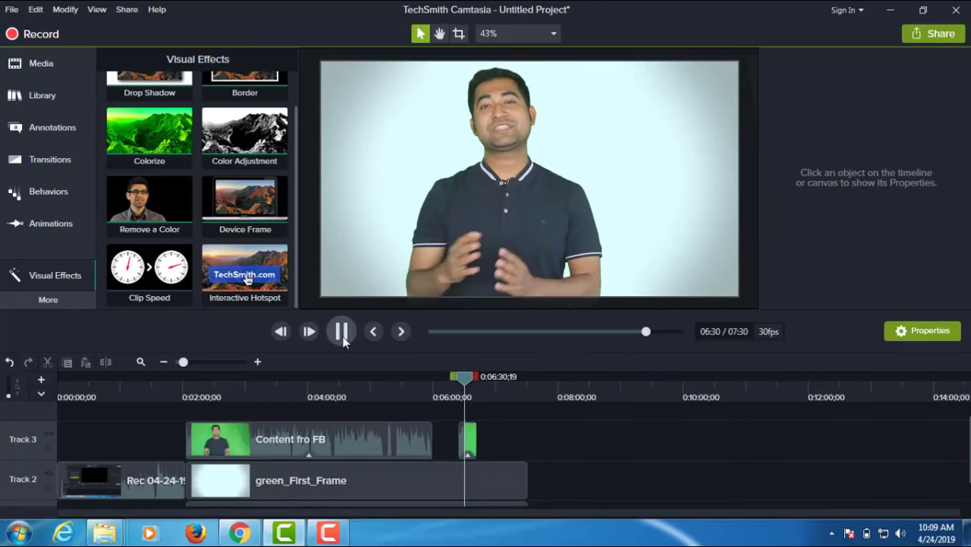
{"action": "left_click", "coordinate": [342, 336]}
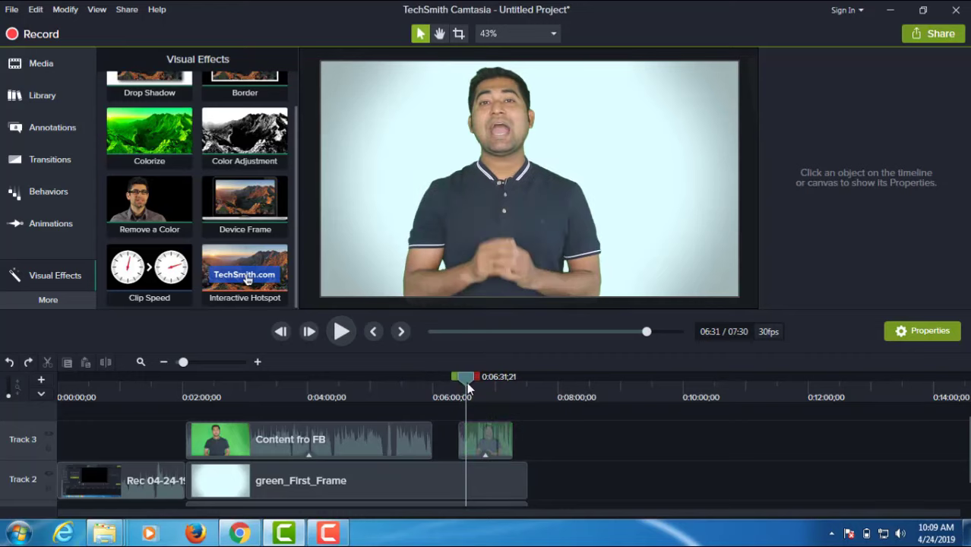
Replace the Clip Speed effect on the second Content fro FB part with a new one at 0.50x speed
{"action": "right_click", "coordinate": [471, 439]}
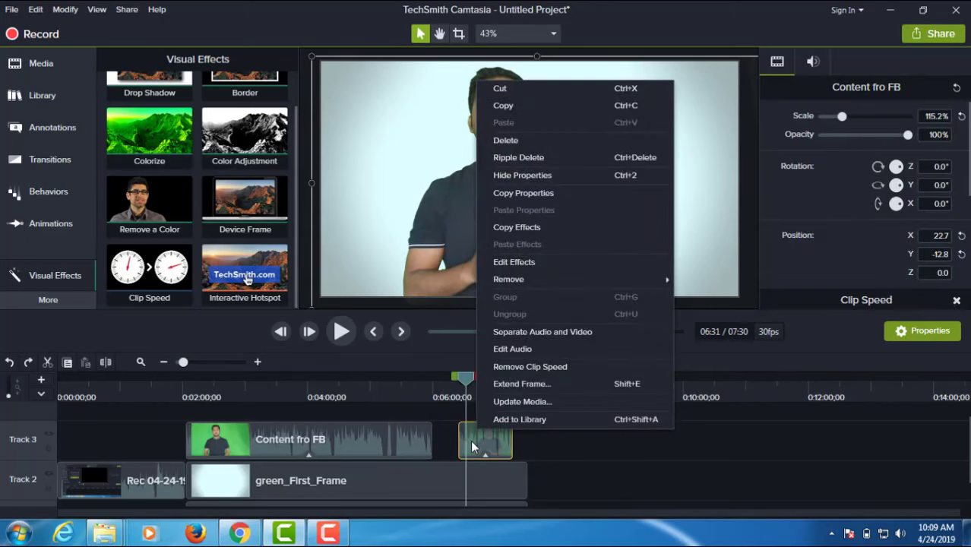
{"action": "left_click", "coordinate": [539, 369]}
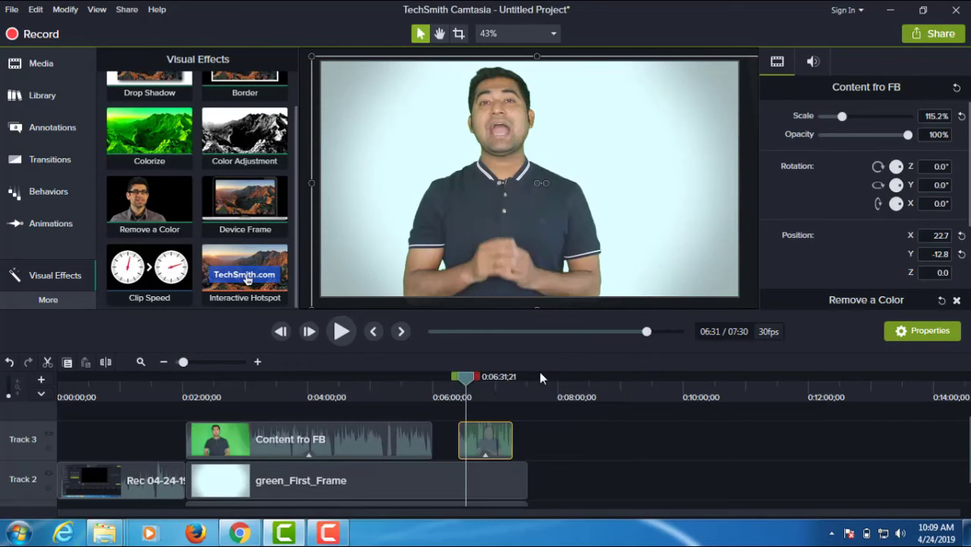
{"action": "right_click", "coordinate": [475, 440]}
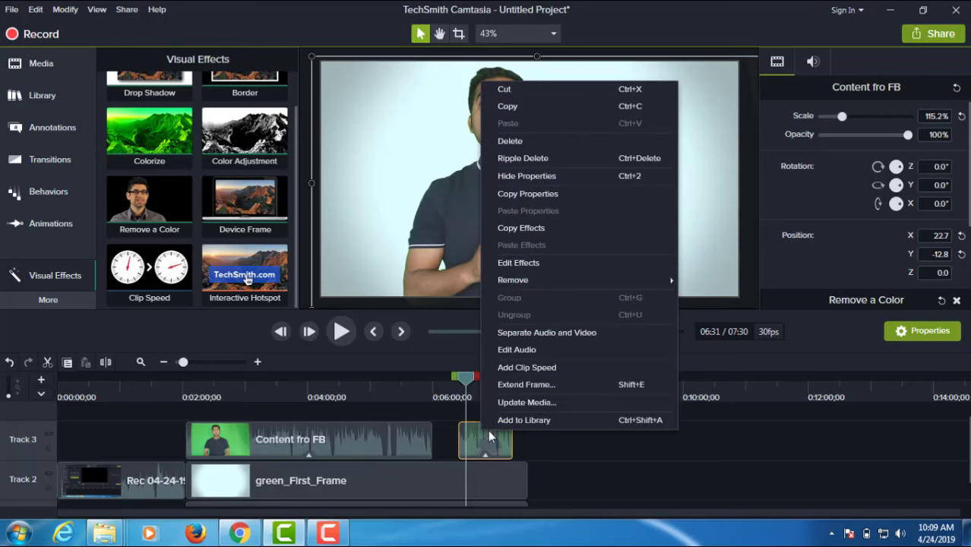
{"action": "left_click", "coordinate": [520, 366]}
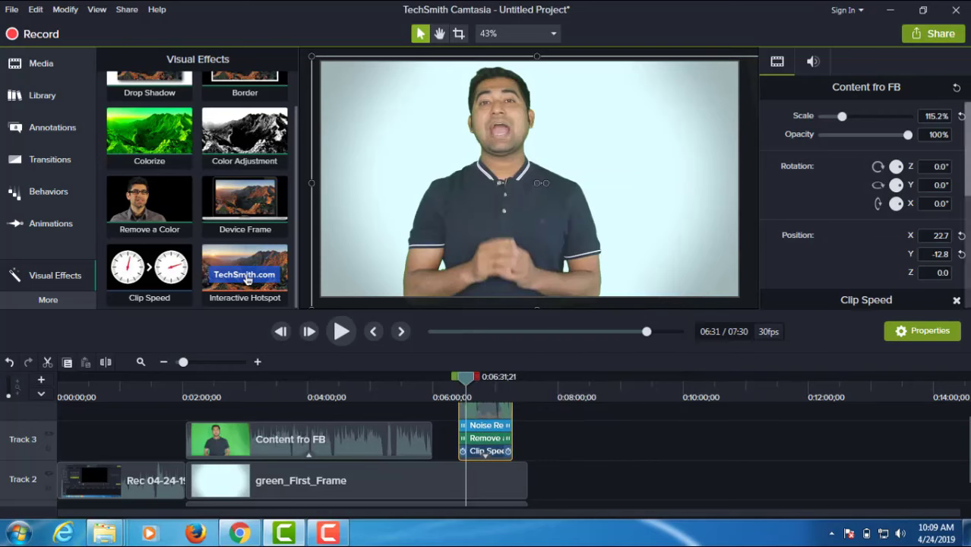
{"action": "scroll", "coordinate": [911, 206], "scroll_direction": "down", "scroll_amount": 3}
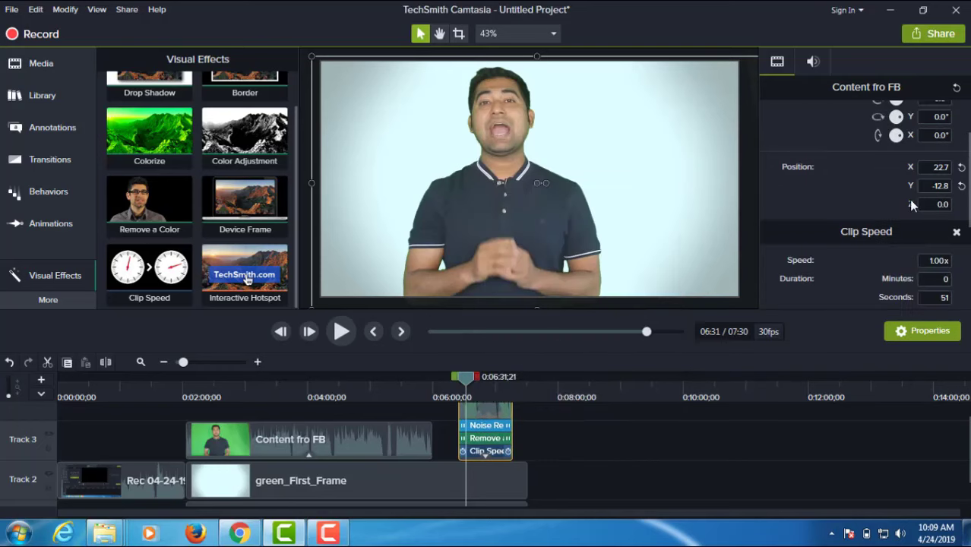
{"action": "left_click", "coordinate": [932, 192]}
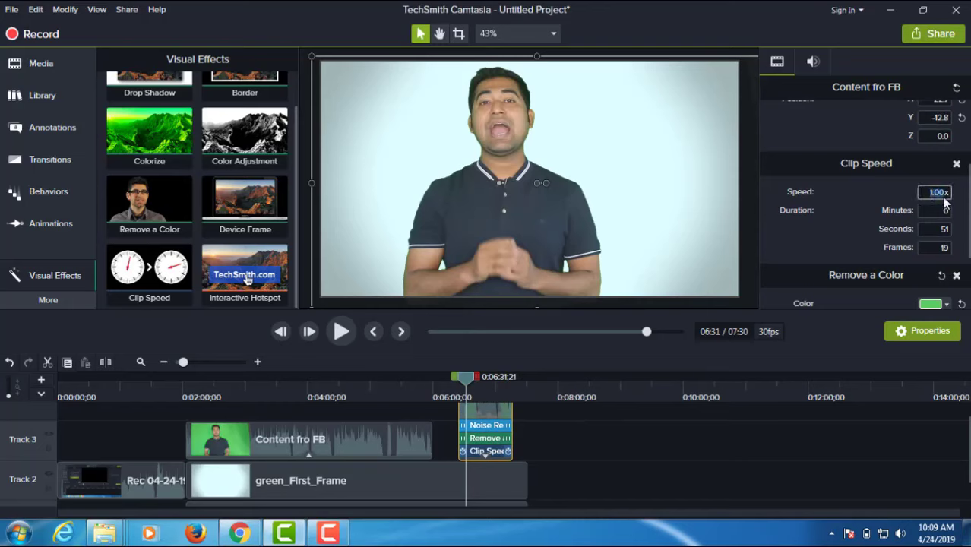
{"action": "left_click", "coordinate": [927, 193]}
{"action": "key", "text": "Return"}
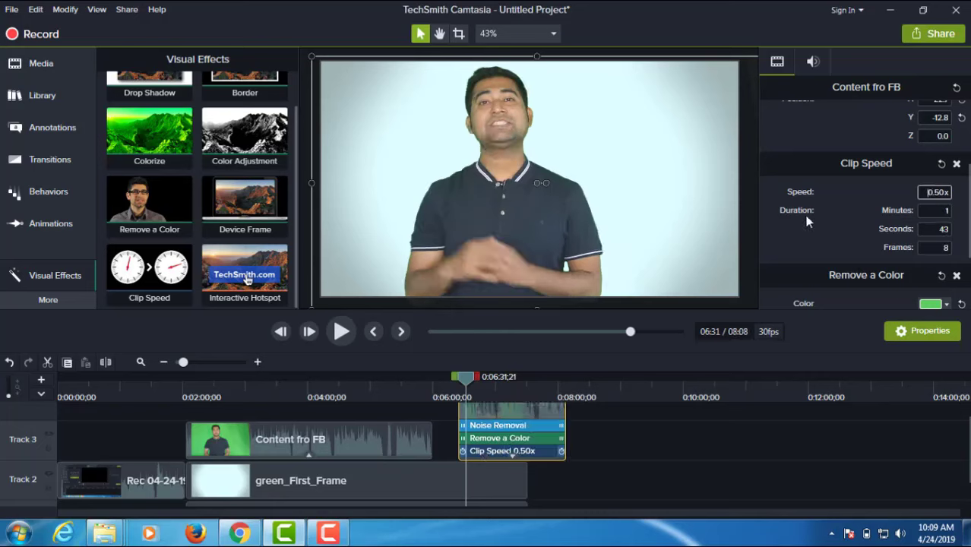
Play back the second Content fro FB part at its reduced clip speed
{"action": "left_click", "coordinate": [340, 332]}
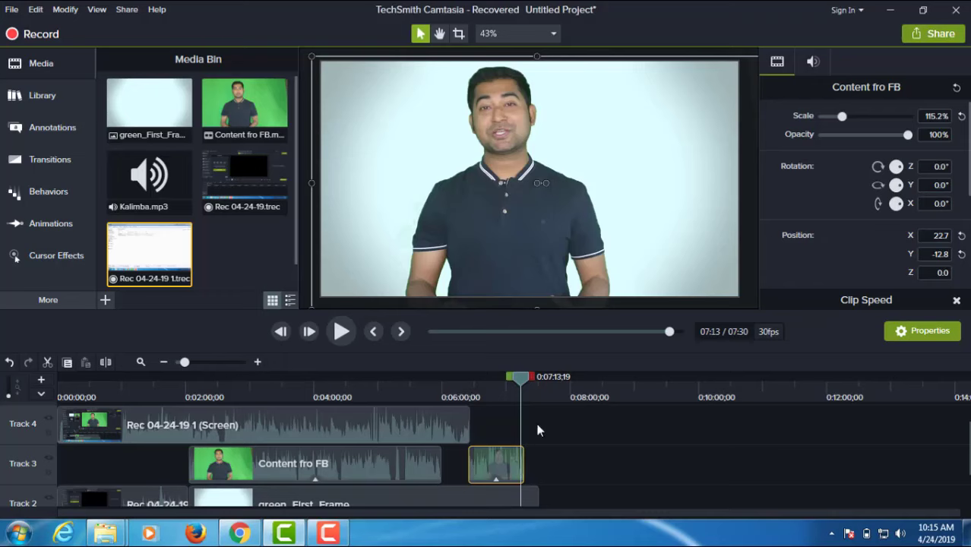
Extend the frame of the second Content fro FB part at 0:07:05;23 by a duration of 3 seconds
{"action": "left_click", "coordinate": [205, 363]}
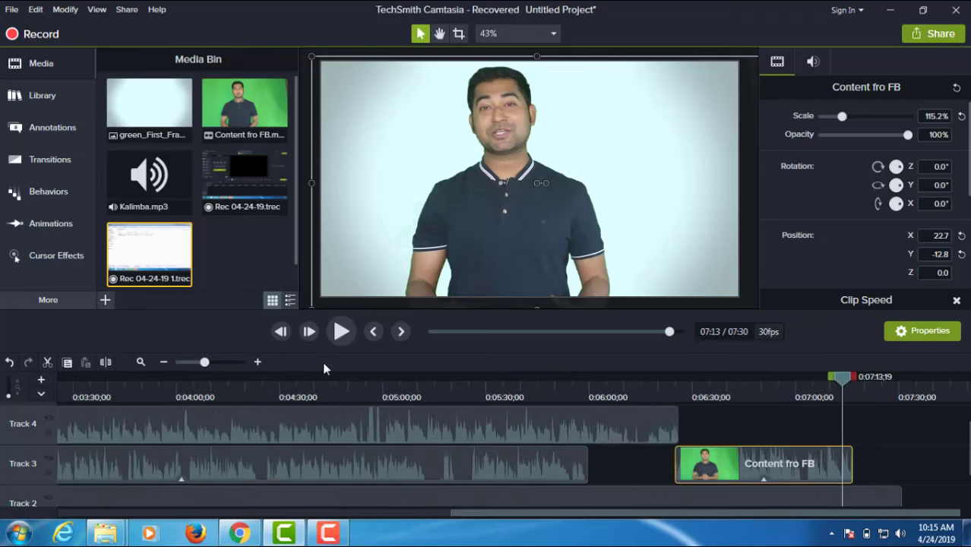
{"action": "left_click_drag", "start_coordinate": [840, 379], "coordinate": [815, 370]}
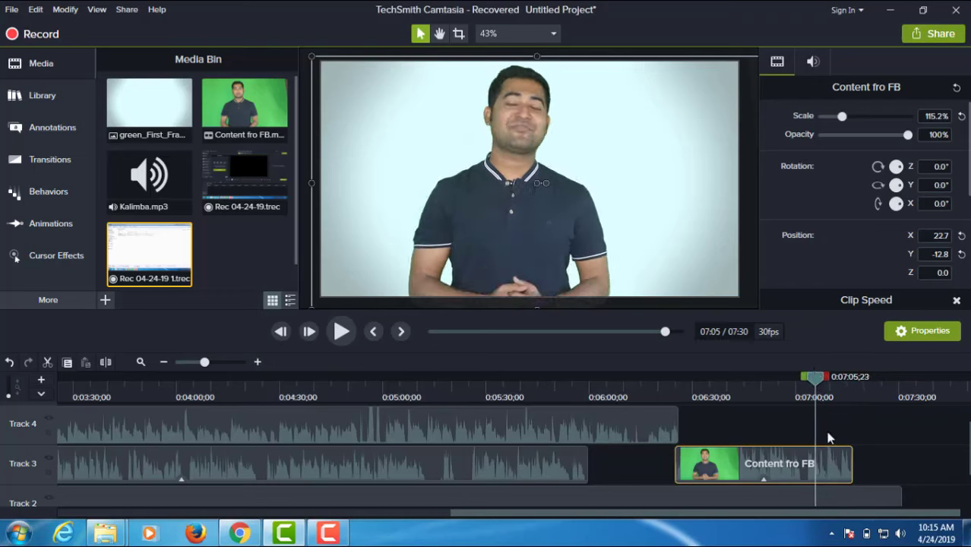
{"action": "right_click", "coordinate": [828, 471]}
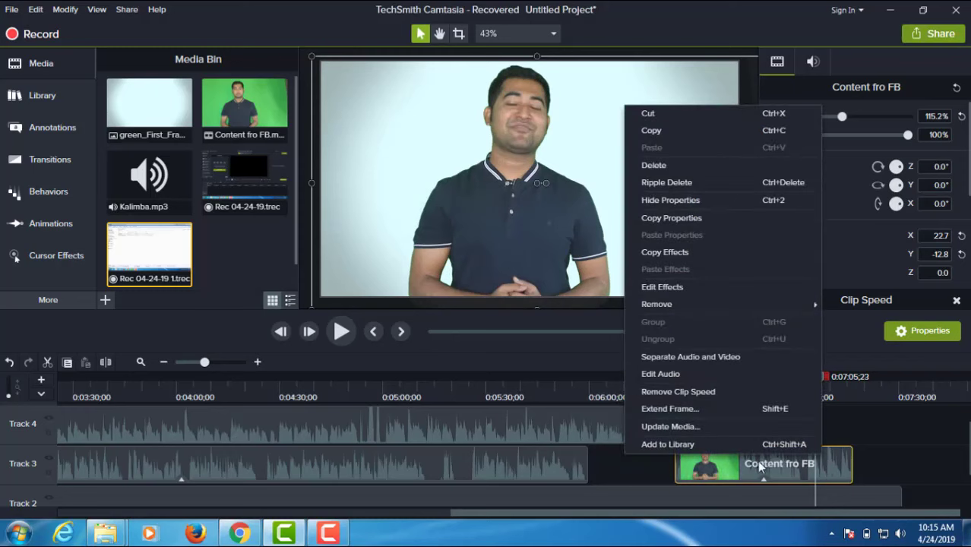
{"action": "left_click", "coordinate": [669, 411]}
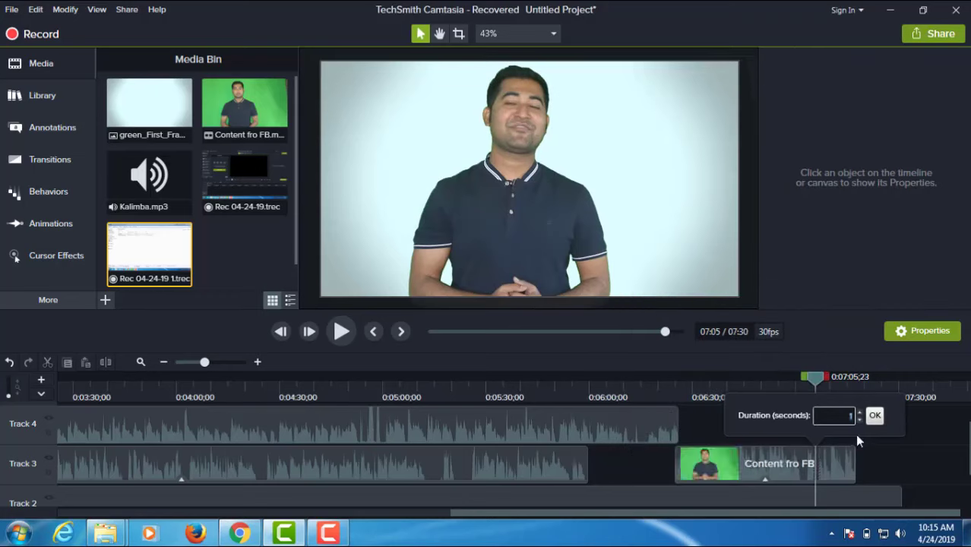
{"action": "left_click", "coordinate": [859, 412]}
{"action": "left_click", "coordinate": [859, 412]}
{"action": "left_click", "coordinate": [873, 416]}
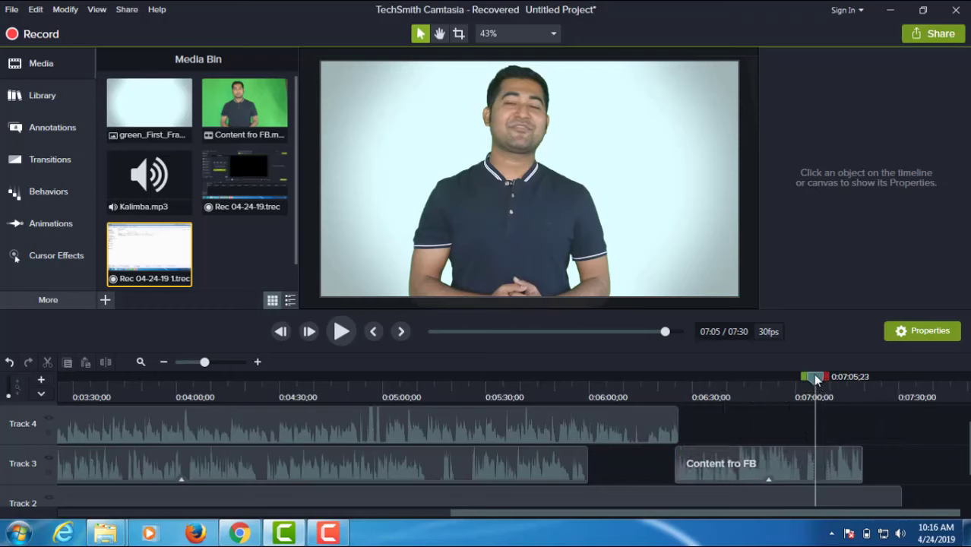
Play back the extended frame on the second Content fro FB part, starting from about 0:07:01;25
{"action": "left_click_drag", "start_coordinate": [815, 379], "coordinate": [801, 368]}
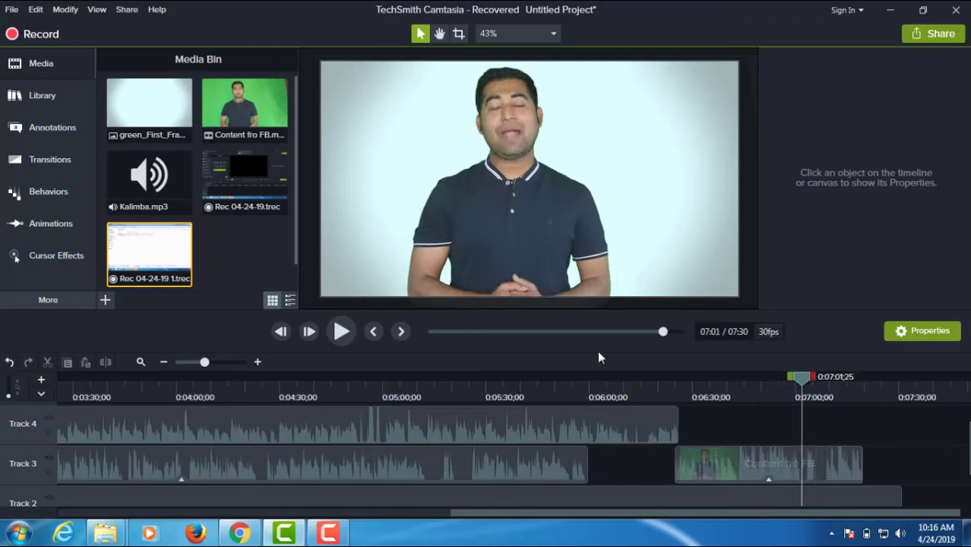
{"action": "left_click", "coordinate": [342, 333]}
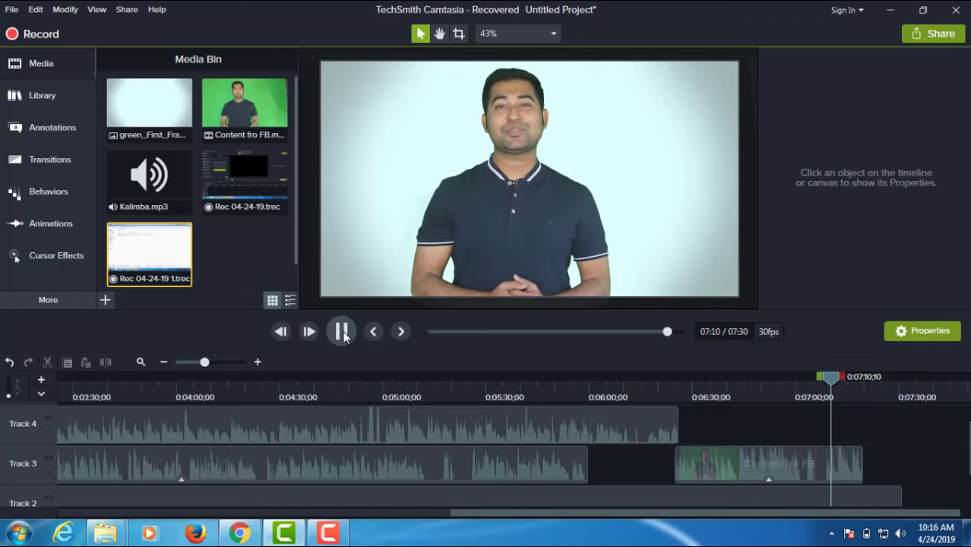
{"action": "left_click", "coordinate": [342, 334]}
{"action": "left_click_drag", "start_coordinate": [832, 377], "coordinate": [786, 377]}
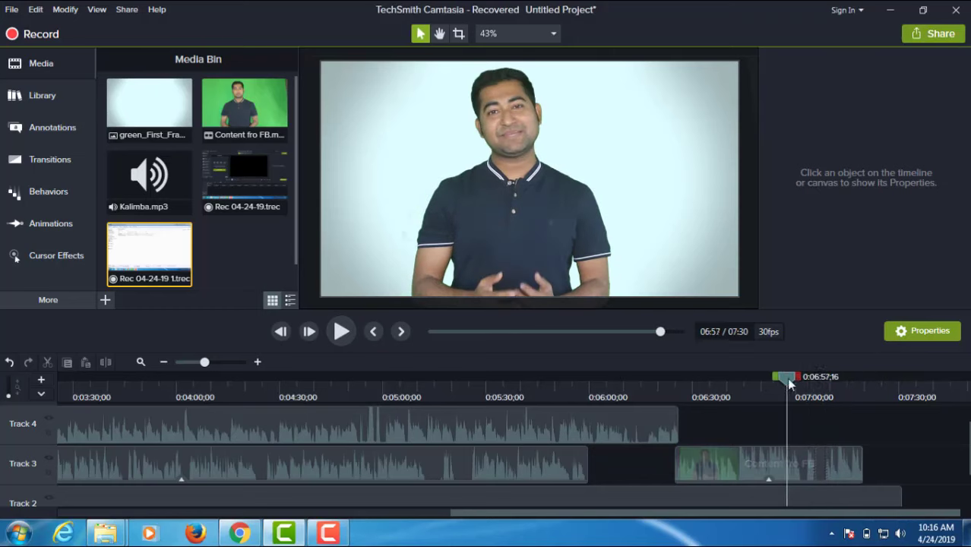
{"action": "left_click", "coordinate": [786, 465]}
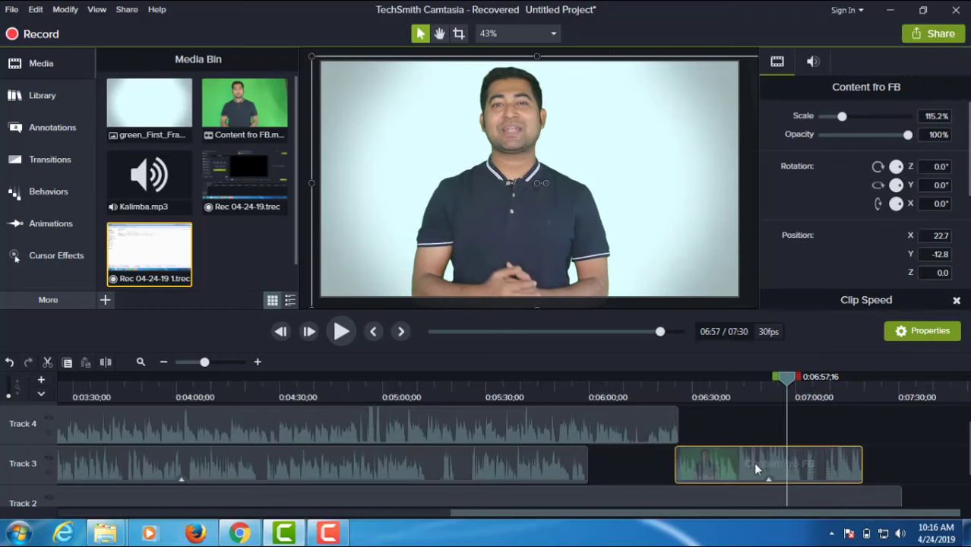
{"action": "right_click", "coordinate": [752, 462]}
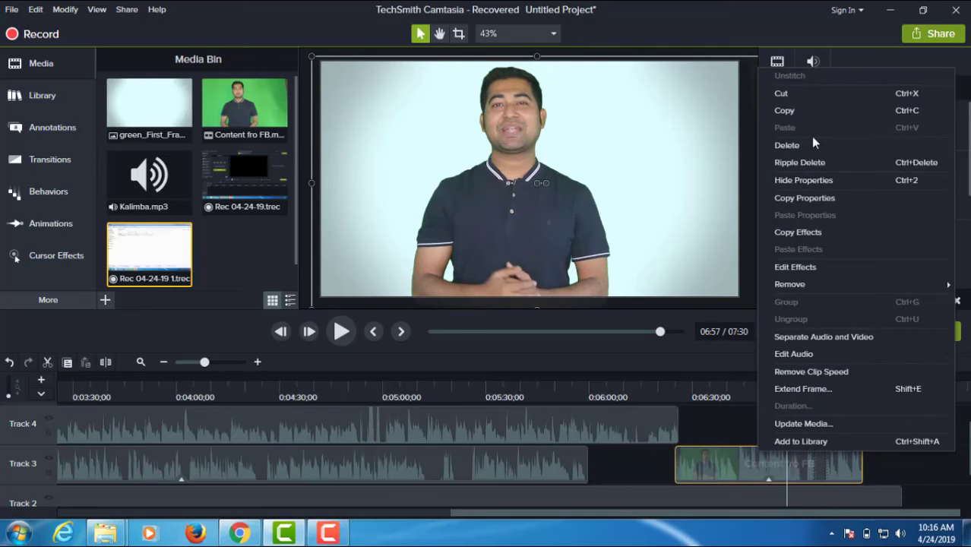
{"action": "left_click", "coordinate": [749, 466]}
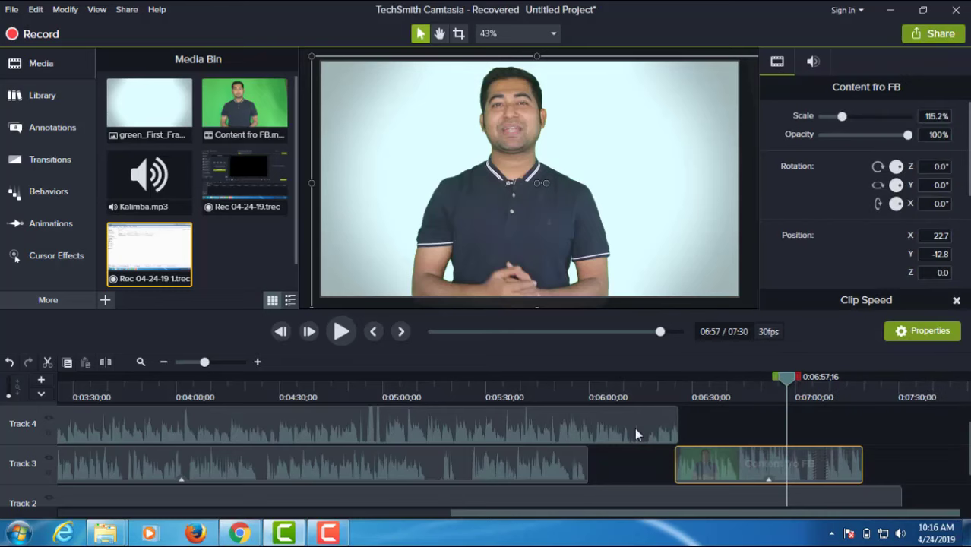
{"action": "left_click", "coordinate": [194, 362]}
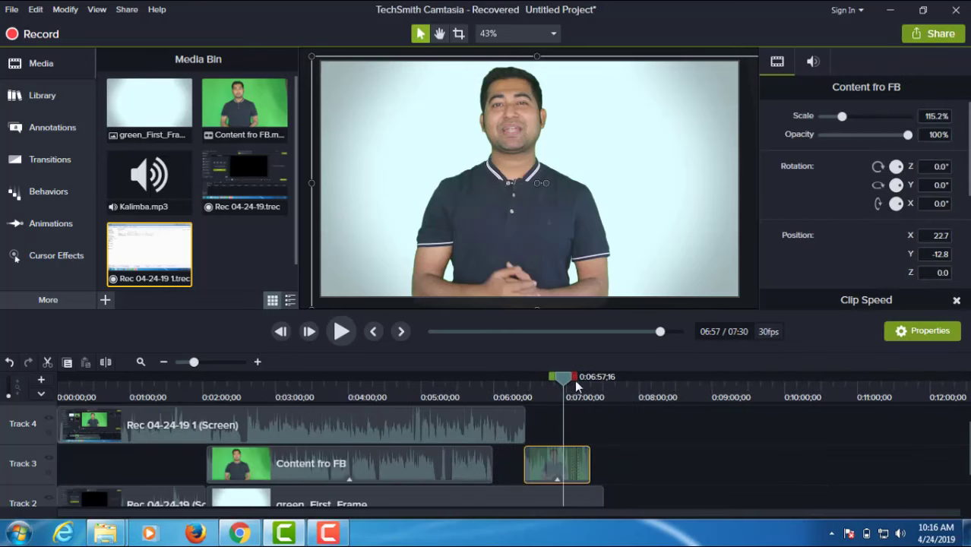
{"action": "left_click_drag", "start_coordinate": [573, 378], "coordinate": [583, 433]}
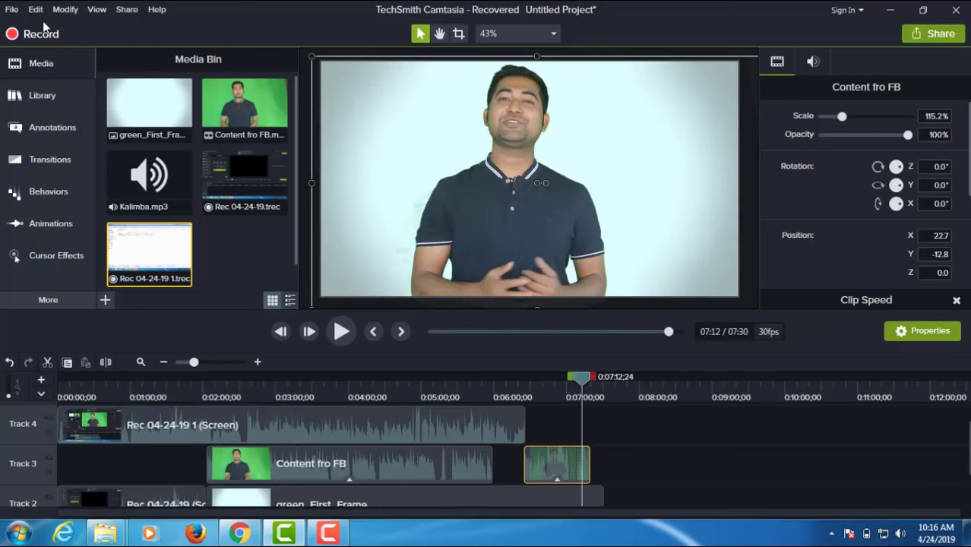
Save the project to the Desktop as a Camtasia project named Untitled Project152ab8.autosave
{"action": "left_click", "coordinate": [12, 10]}
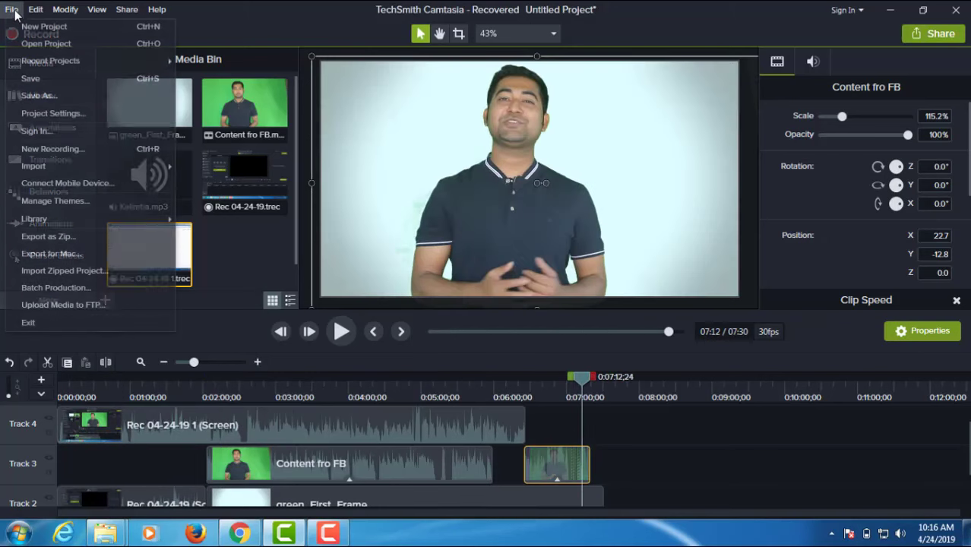
{"action": "left_click", "coordinate": [41, 97]}
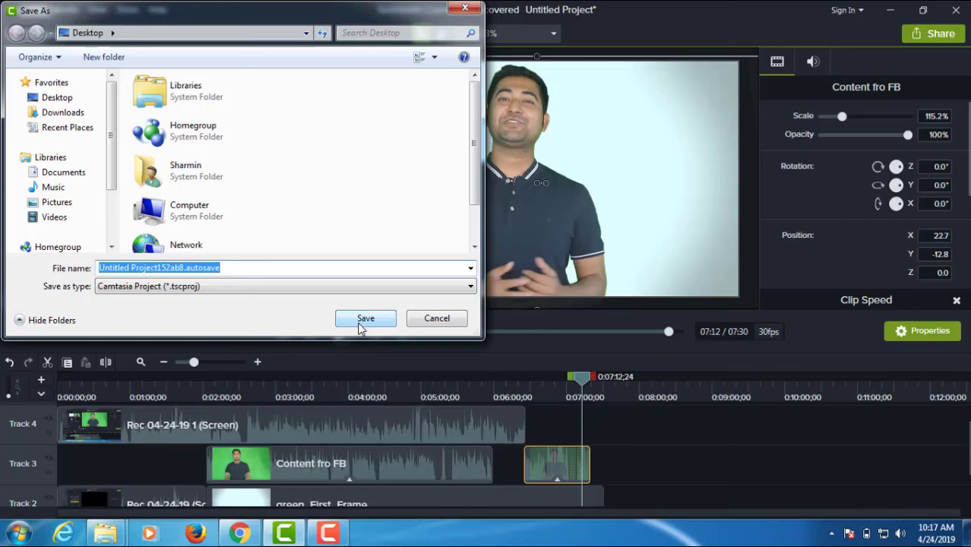
{"action": "left_click", "coordinate": [363, 319]}
Start exporting the video to a local file, pasting the licence key to produce it without a watermark
{"action": "left_click", "coordinate": [576, 377]}
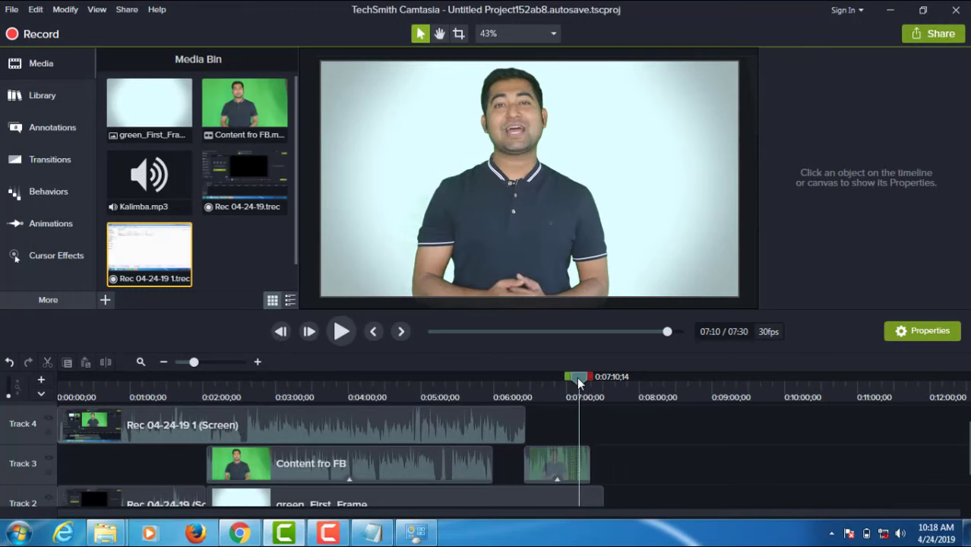
{"action": "left_click", "coordinate": [927, 34]}
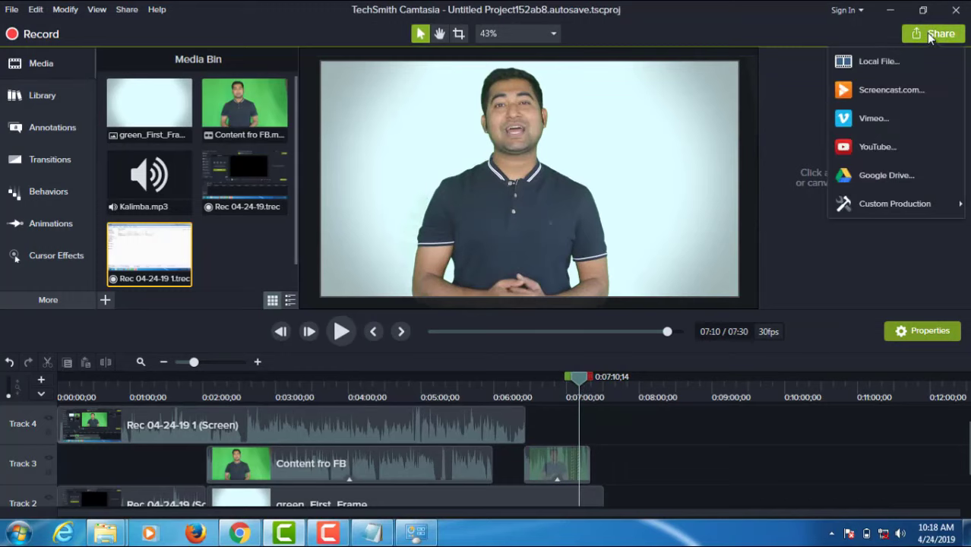
{"action": "left_click", "coordinate": [884, 61]}
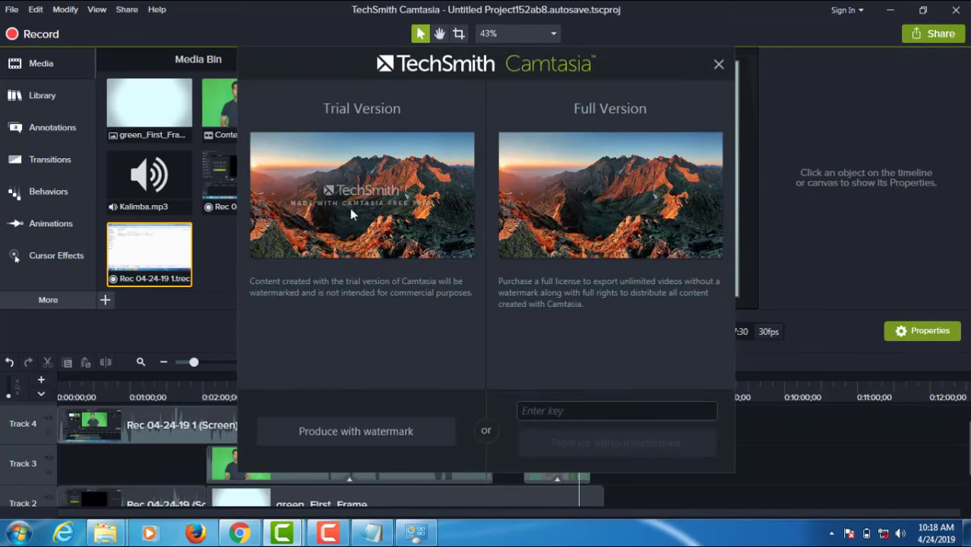
{"action": "left_click", "coordinate": [367, 441]}
{"action": "right_click", "coordinate": [577, 414]}
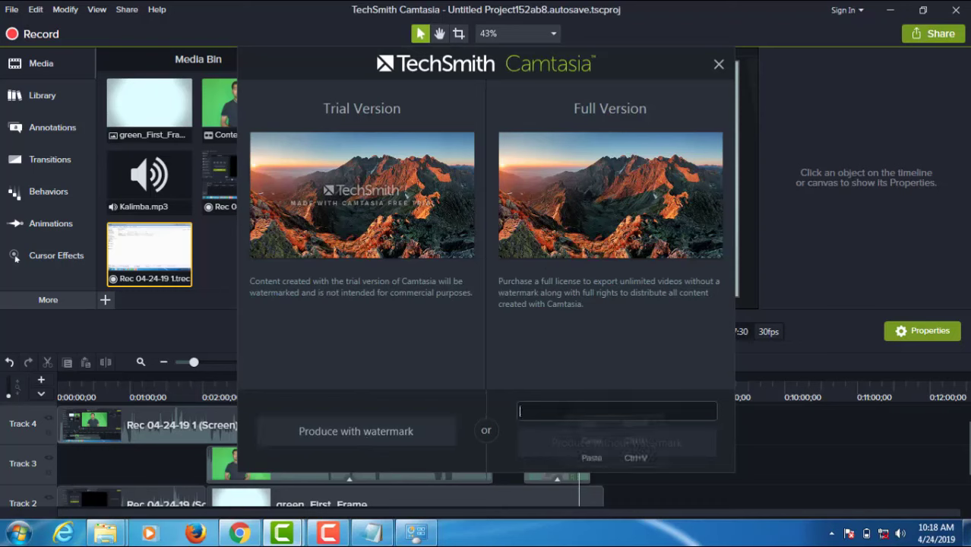
{"action": "left_click", "coordinate": [584, 457]}
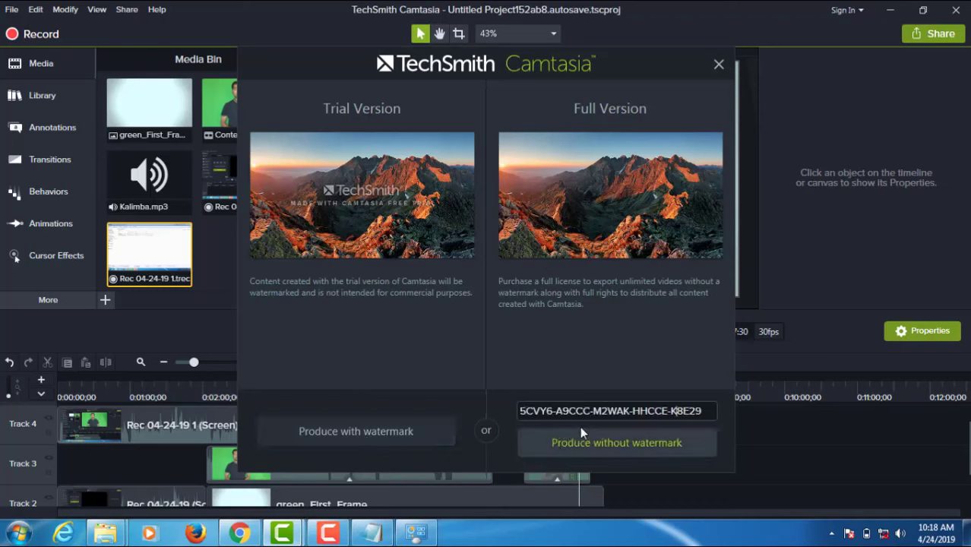
{"action": "left_click", "coordinate": [662, 451]}
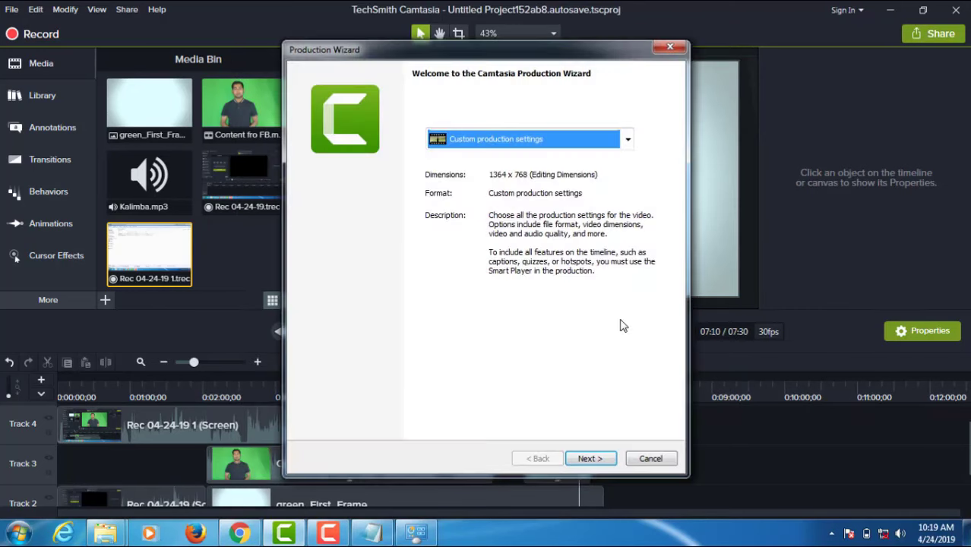
Choose the MP4 with Smart Player (up to 1080p) preset and render the video with the default name and folder
{"action": "left_click", "coordinate": [628, 139]}
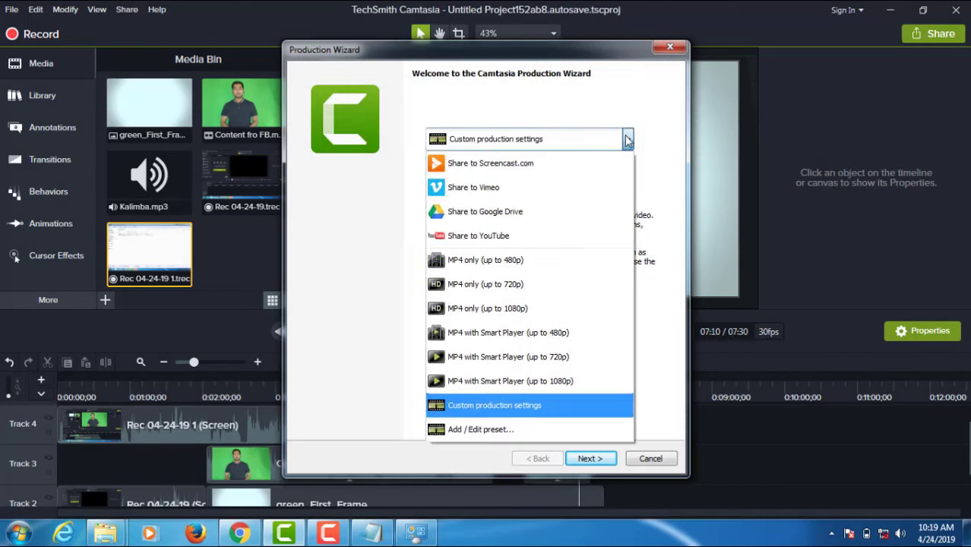
{"action": "left_click", "coordinate": [532, 393]}
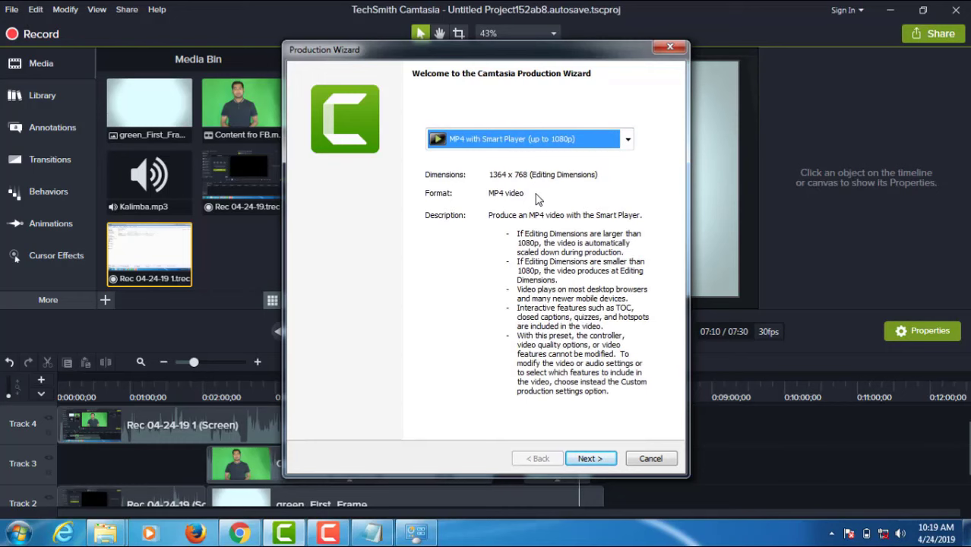
{"action": "left_click", "coordinate": [628, 141]}
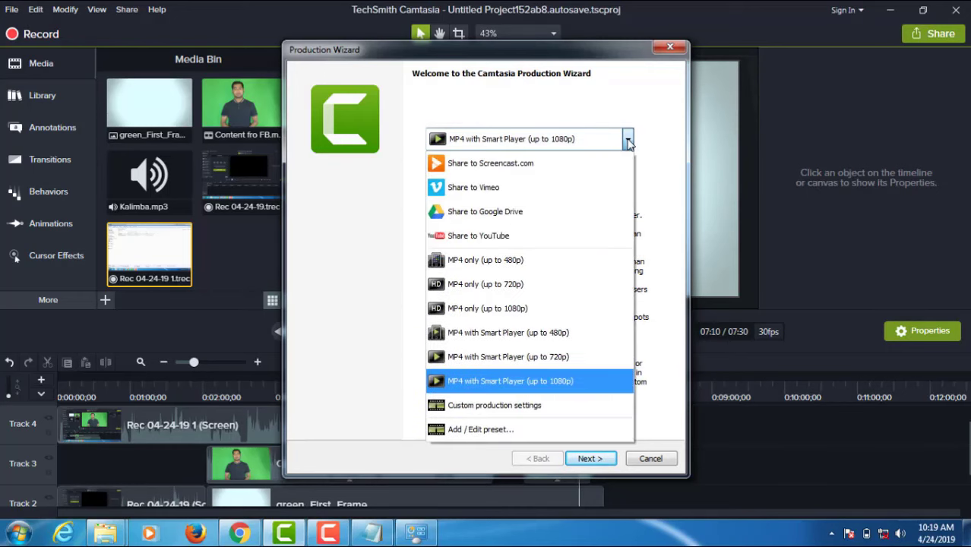
{"action": "left_click", "coordinate": [553, 380]}
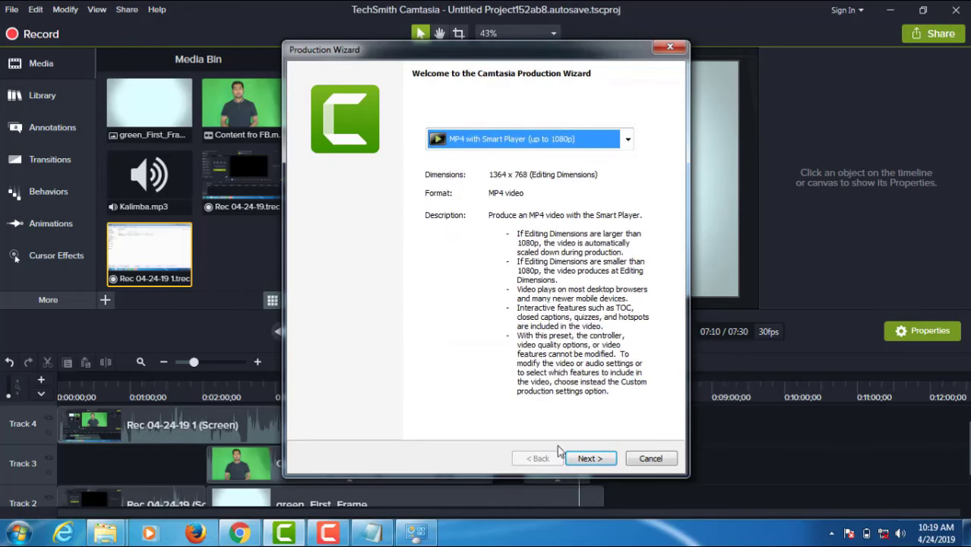
{"action": "left_click", "coordinate": [589, 458]}
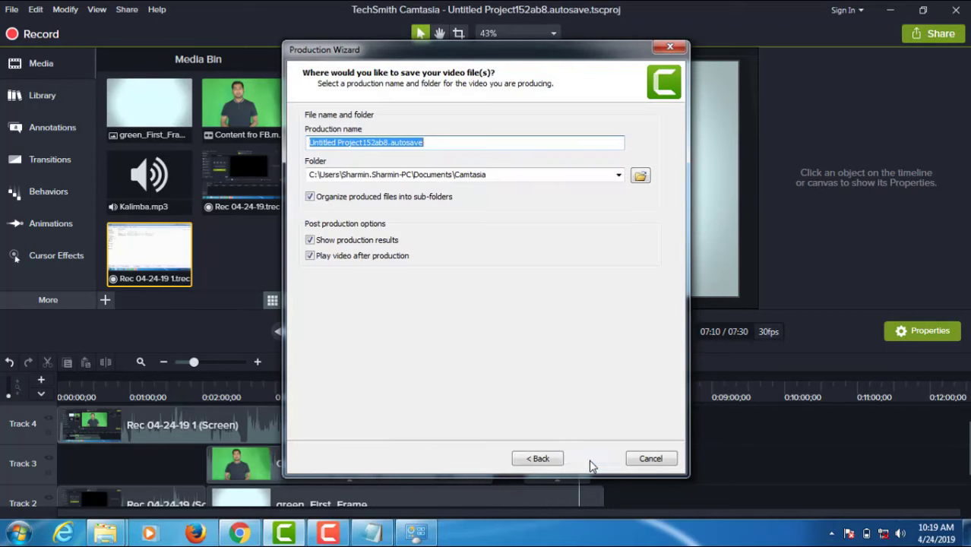
{"action": "left_click", "coordinate": [590, 459]}
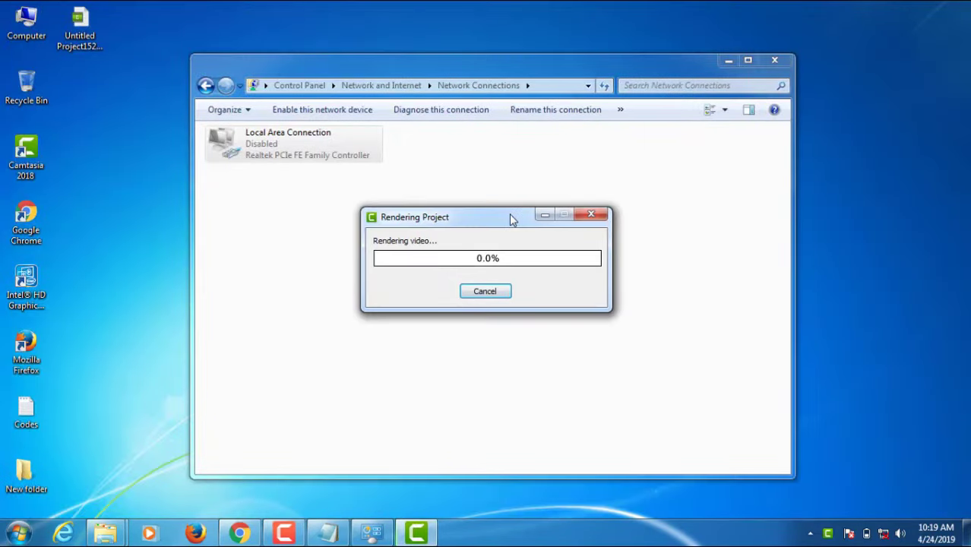
Close the Network Connections window and open the Camtasia folder in the Documents library in Windows Explorer
{"action": "left_click", "coordinate": [765, 64]}
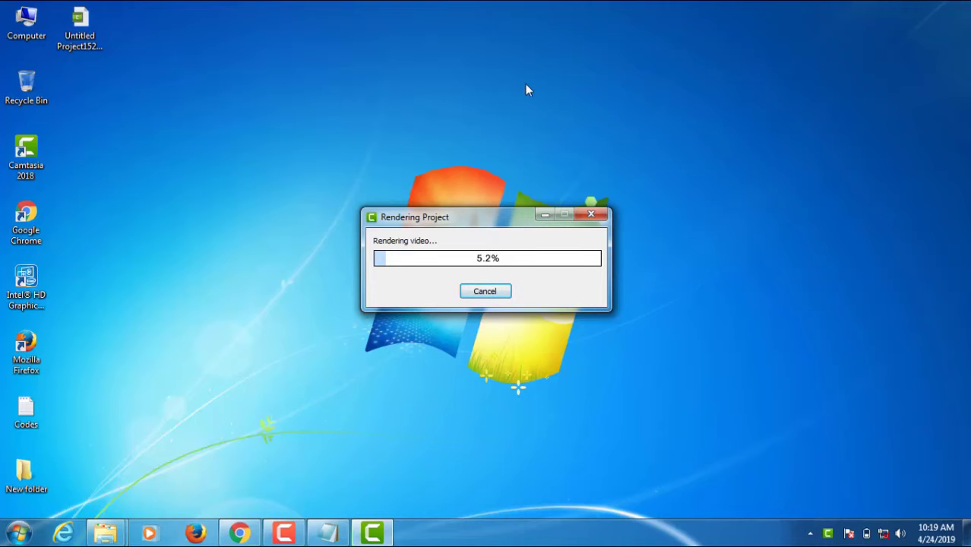
{"action": "double_click", "coordinate": [32, 37]}
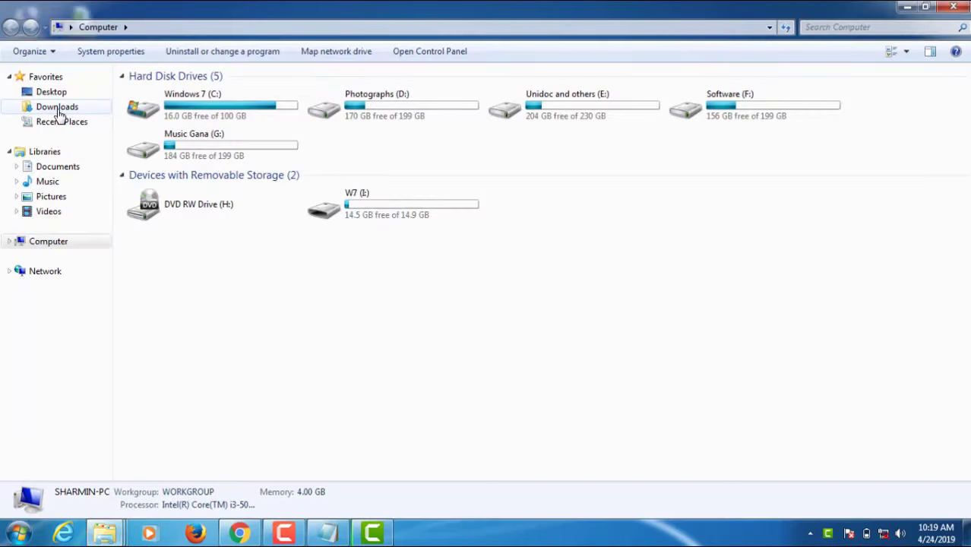
{"action": "left_click", "coordinate": [57, 168]}
{"action": "double_click", "coordinate": [177, 132]}
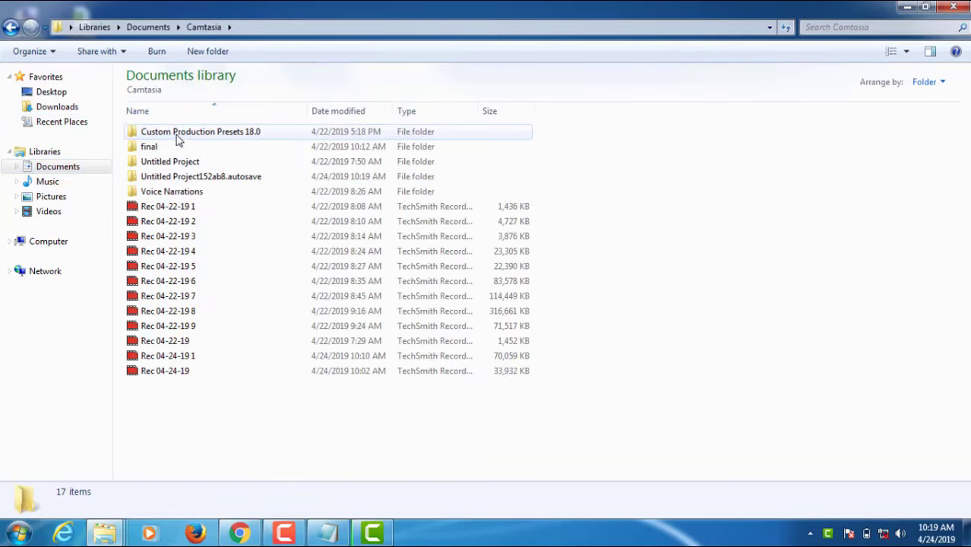